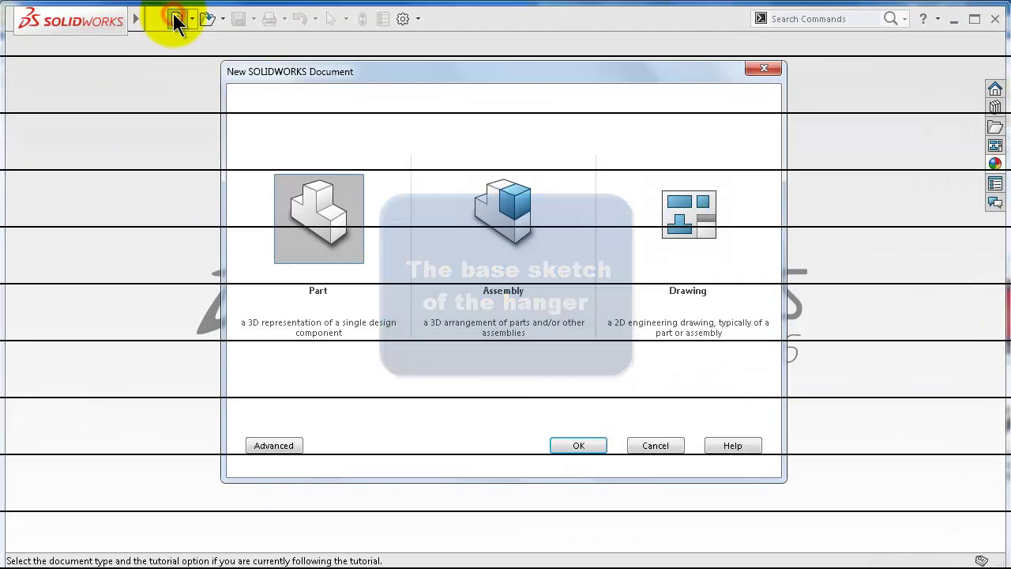
# Step: Create a new part document and start a sketch on the Front Plane
pyautogui.click(327, 219)
pyautogui.click(581, 445)
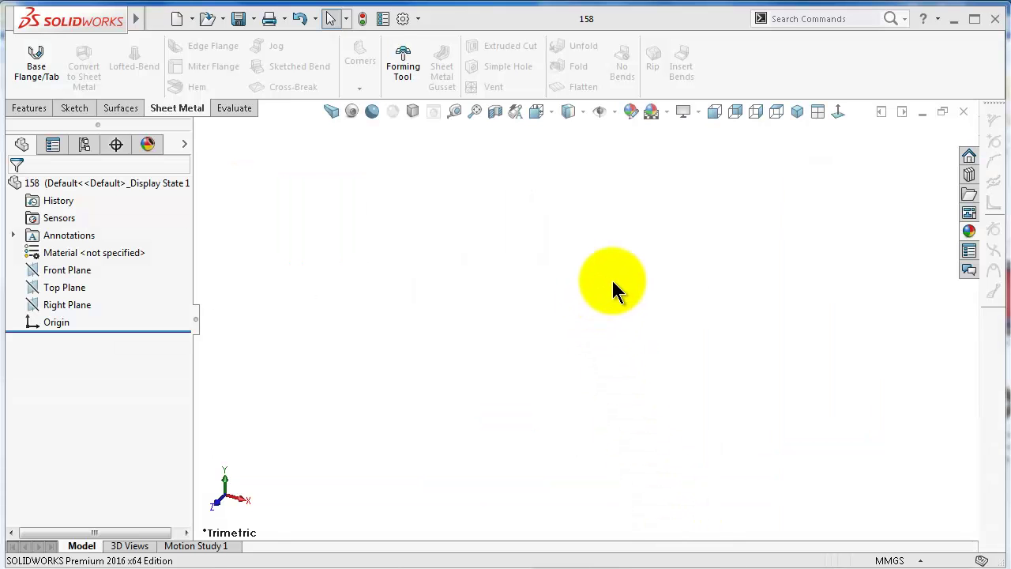
pyautogui.click(65, 271)
pyautogui.click(76, 252)
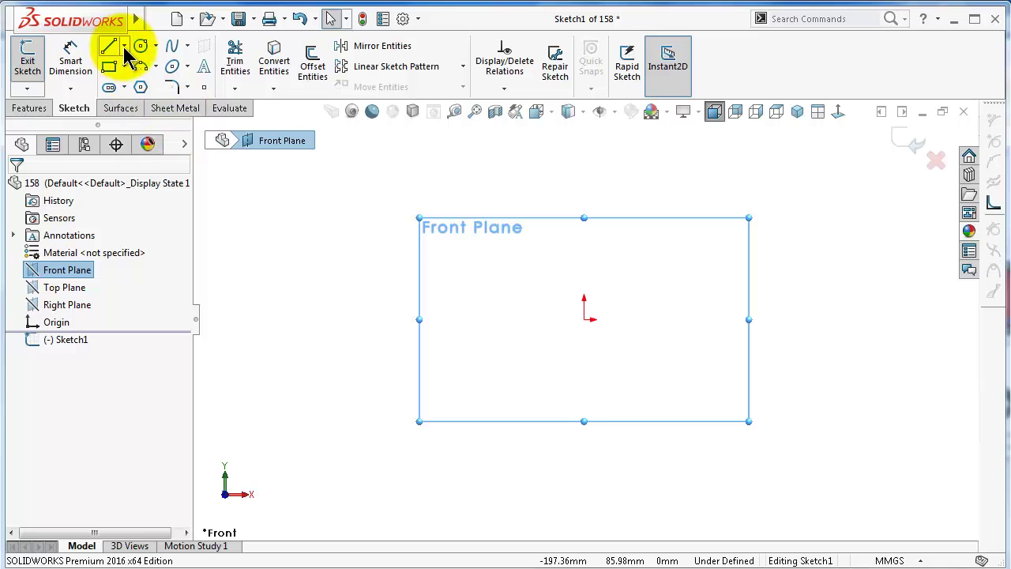
# Step: Sketch a closed downward-pointing triangle with a horizontal top line about 137 mm long running through the origin
pyautogui.click(120, 49)
pyautogui.click(507, 319)
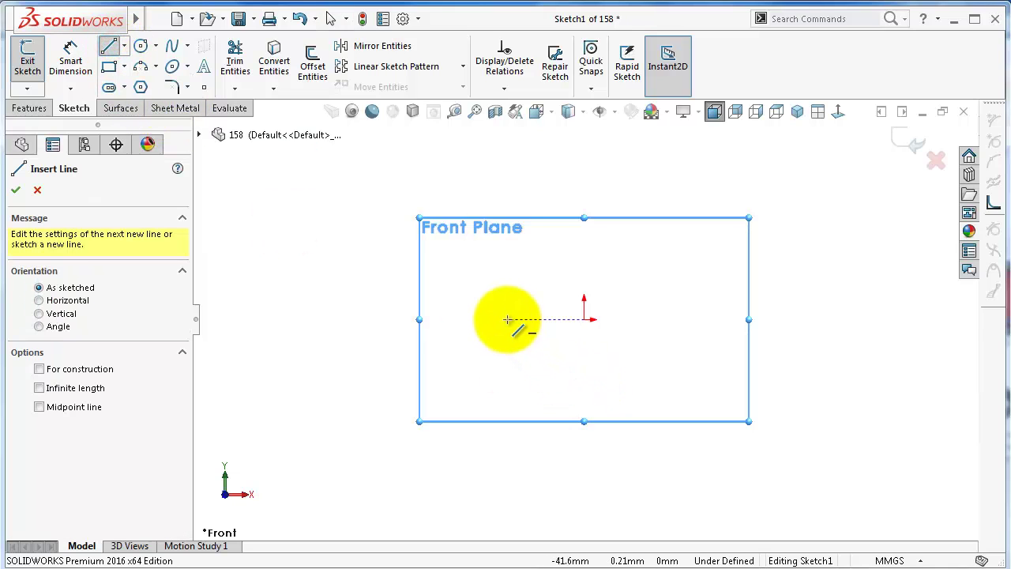
pyautogui.click(760, 319)
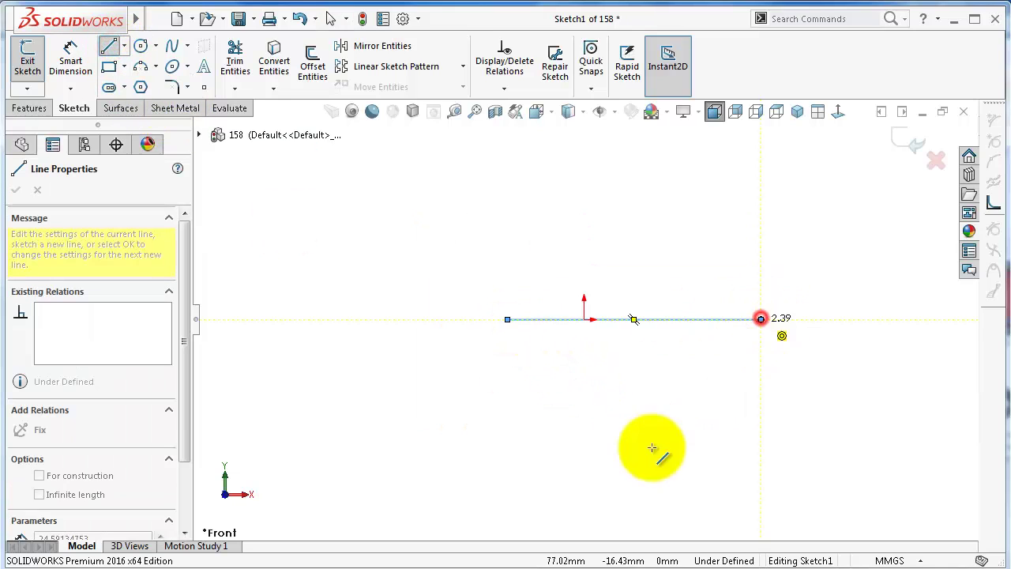
pyautogui.click(625, 492)
pyautogui.click(507, 319)
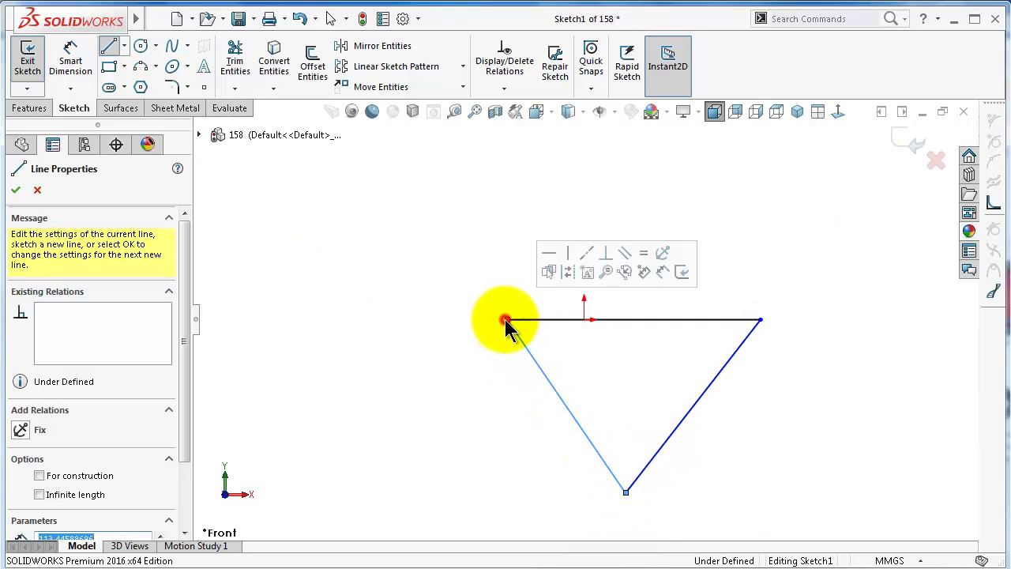
# Step: Dimension the triangle's horizontal top line to 40 mm
pyautogui.moveTo(427, 335); pyautogui.dragTo(409, 195, button='right')
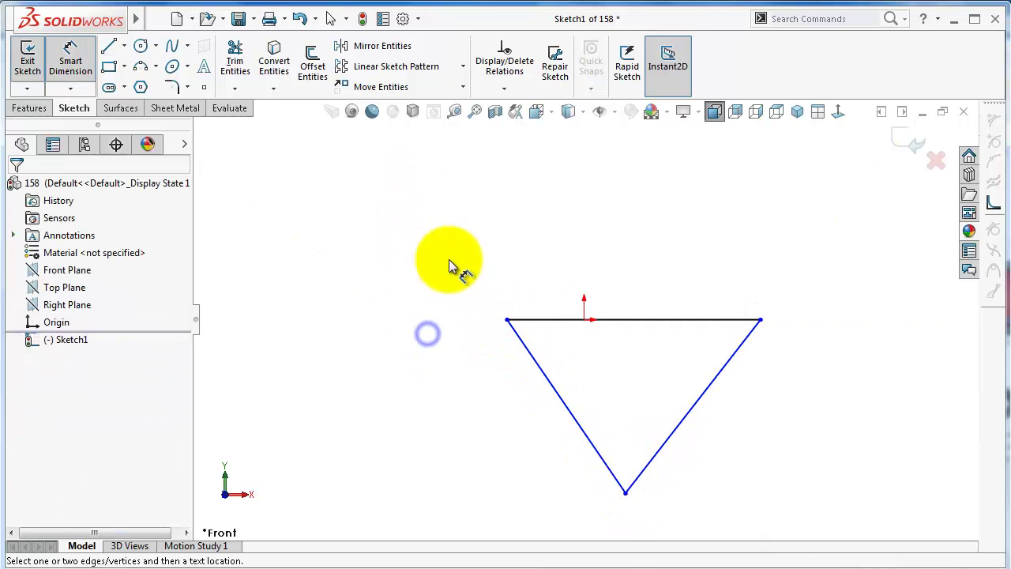
pyautogui.click(615, 320)
pyautogui.click(596, 228)
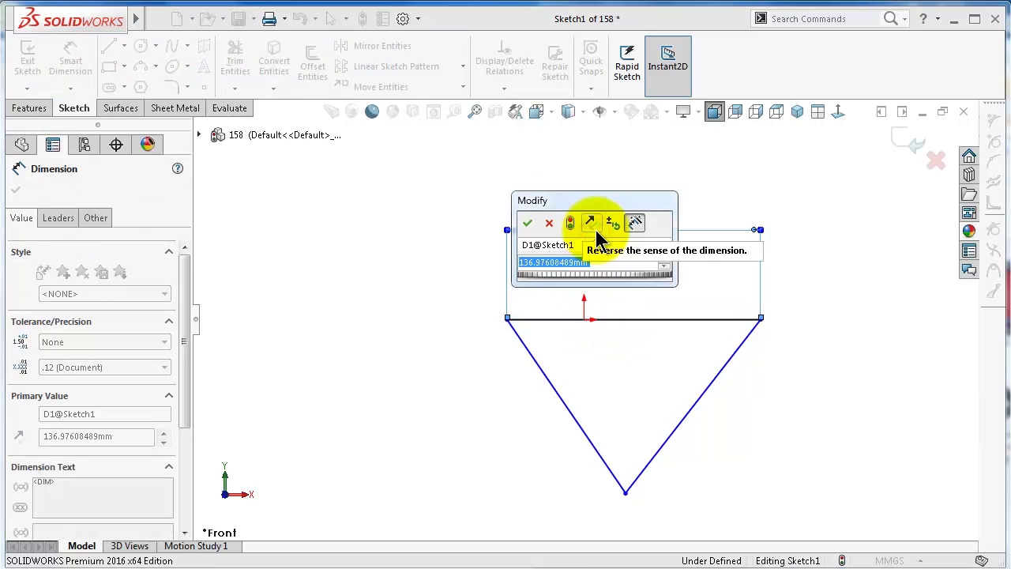
pyautogui.write('40')
pyautogui.press('Return')
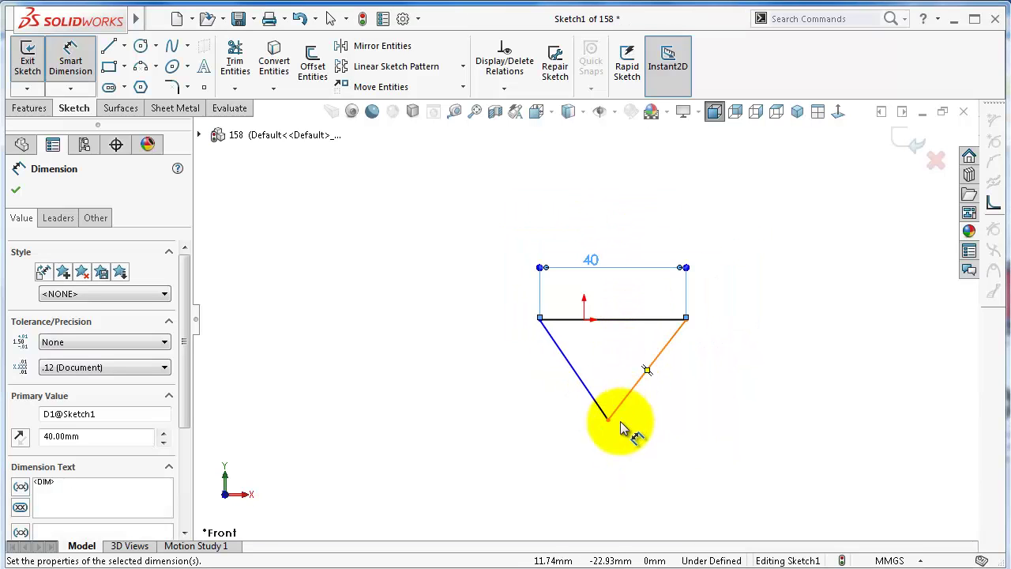
# Step: Dimension the vertical distance from the triangle's lower vertex to its top line as 200 mm
pyautogui.click(608, 420)
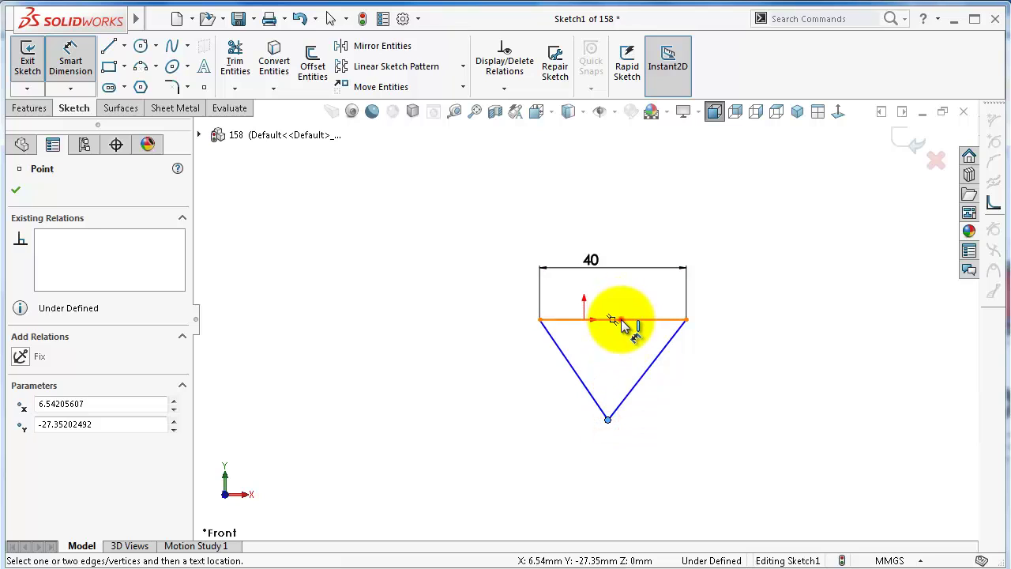
pyautogui.click(621, 320)
pyautogui.click(462, 353)
pyautogui.write('20')
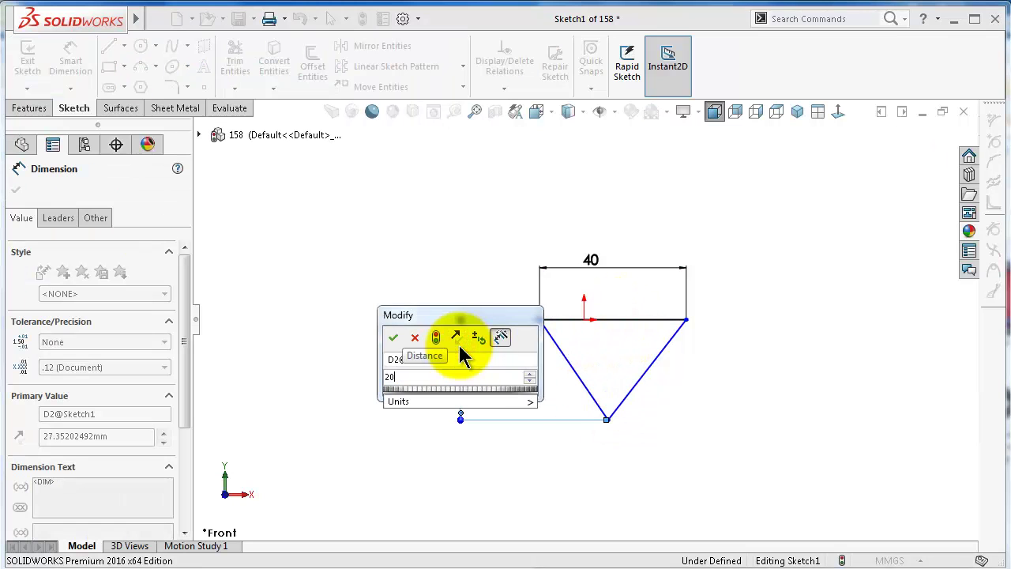
pyautogui.write('0')
pyautogui.press('Return')
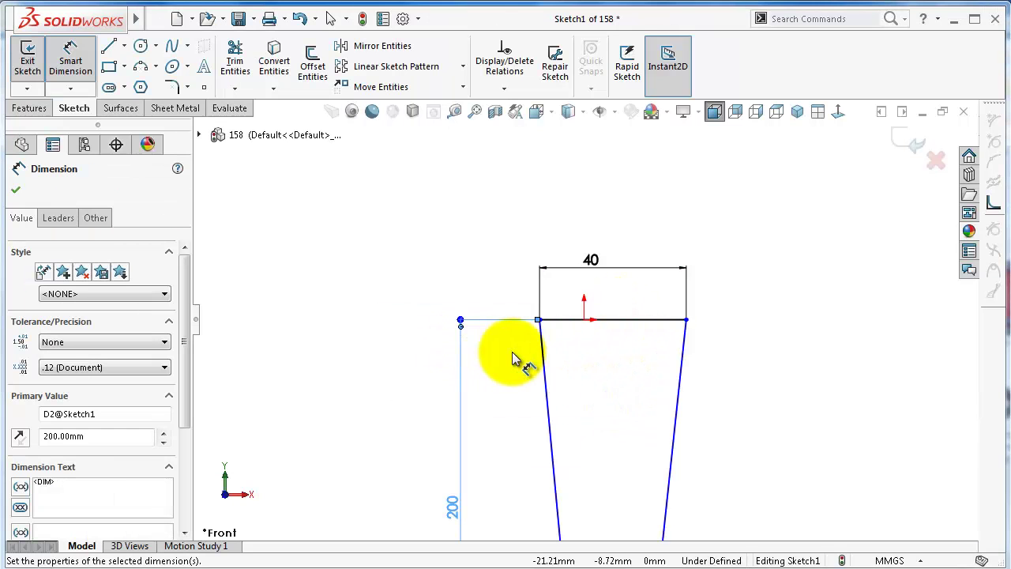
pyautogui.scroll(2, 559, 362)
pyautogui.press('Escape')
# Step: Add an Equal relation between the two slanted sides of the triangle
pyautogui.scroll(4, 643, 403)
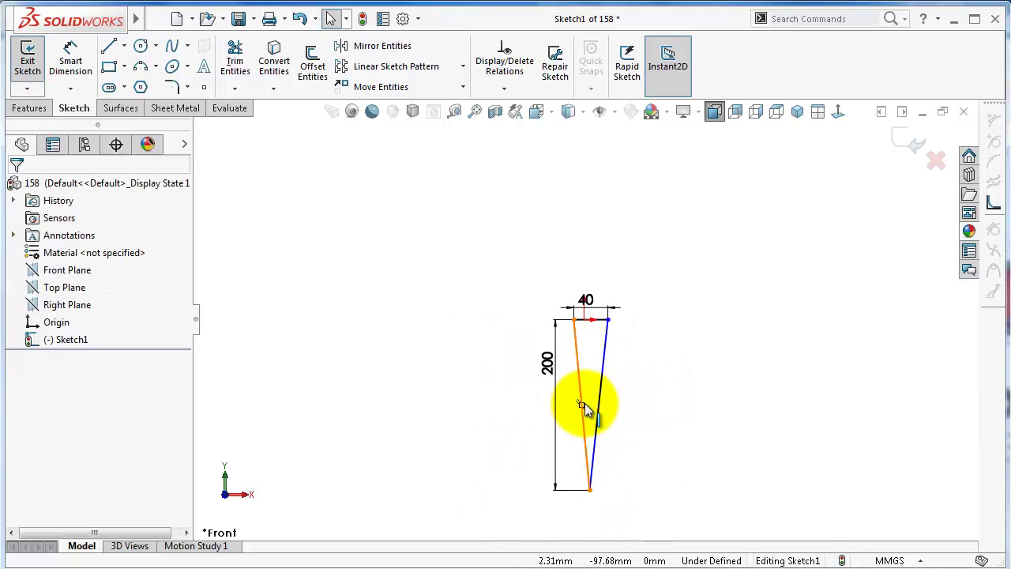
pyautogui.click(581, 397)
pyautogui.keyDown('ctrl'); pyautogui.click(601, 381); pyautogui.keyUp('ctrl')
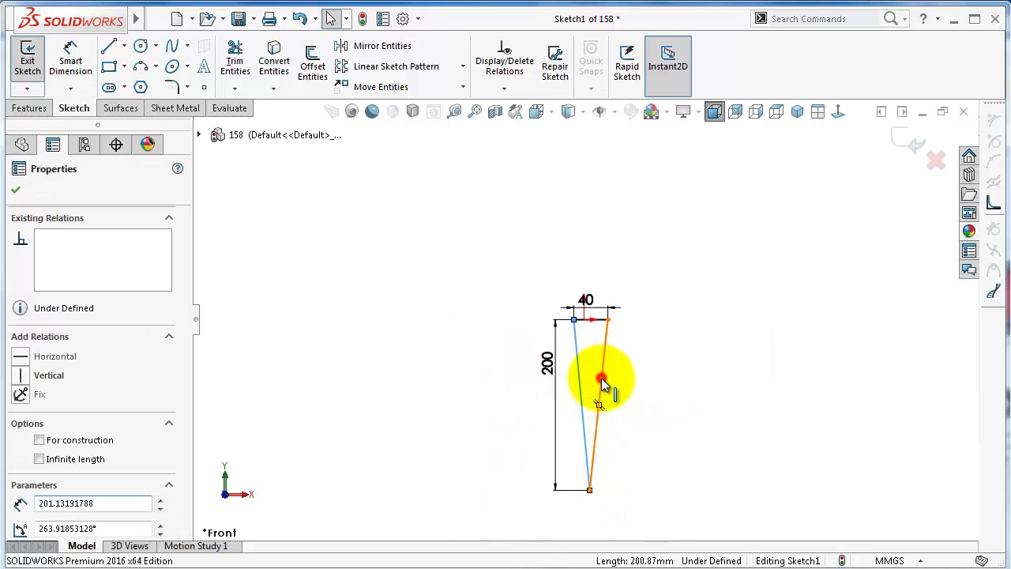
pyautogui.click(739, 319)
pyautogui.click(670, 223)
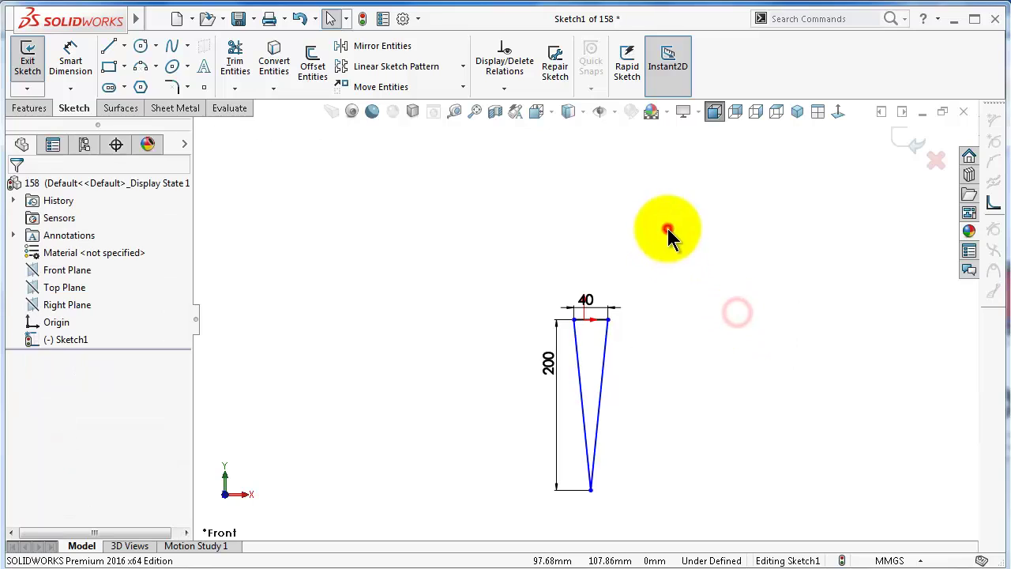
# Step: Add a Midpoint relation between the origin and the triangle's top line
pyautogui.scroll(-4, 582, 325)
pyautogui.click(579, 342)
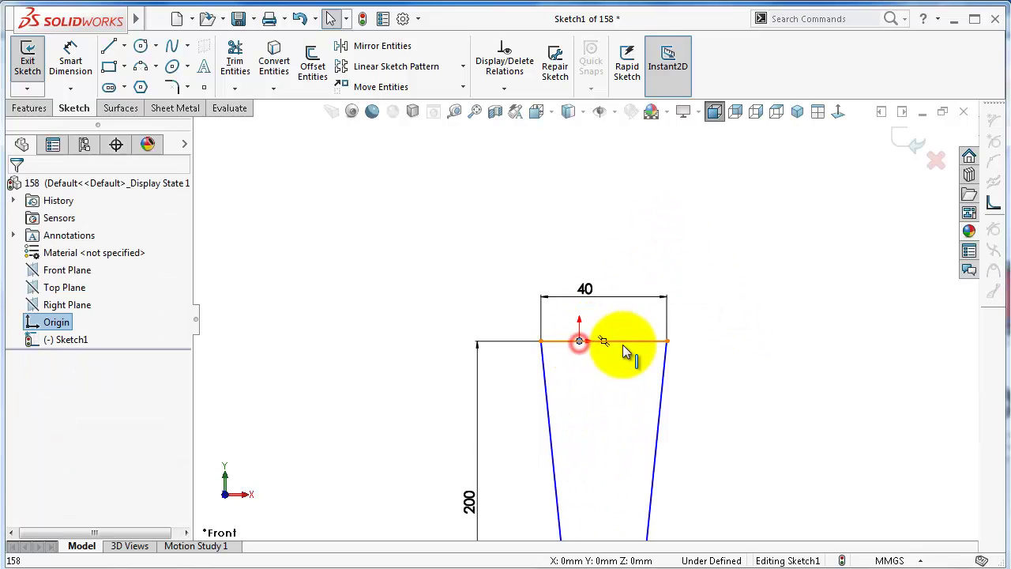
pyautogui.keyDown('ctrl'); pyautogui.click(629, 344); pyautogui.keyUp('ctrl')
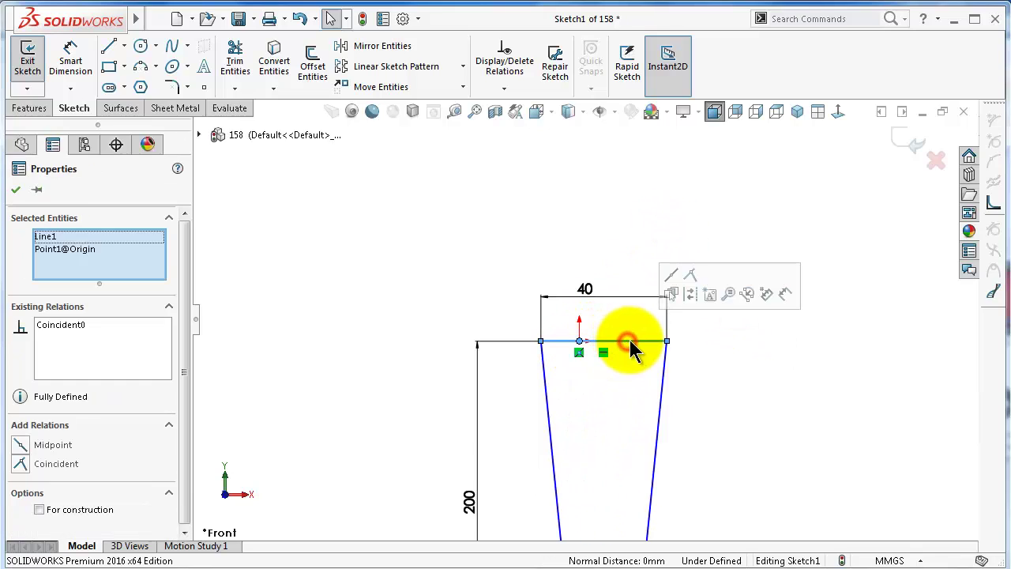
pyautogui.click(673, 286)
pyautogui.click(616, 228)
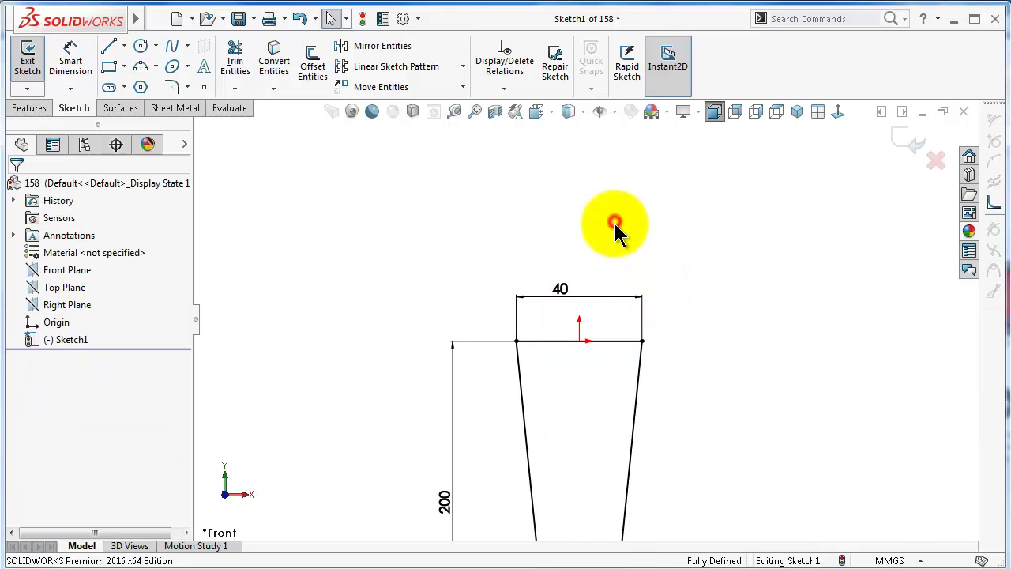
# Step: Apply a 4 mm sketch fillet to the lower corner between the two slanted lines
pyautogui.scroll(4, 625, 304)
pyautogui.scroll(2, 636, 371)
pyautogui.scroll(-1, 628, 383)
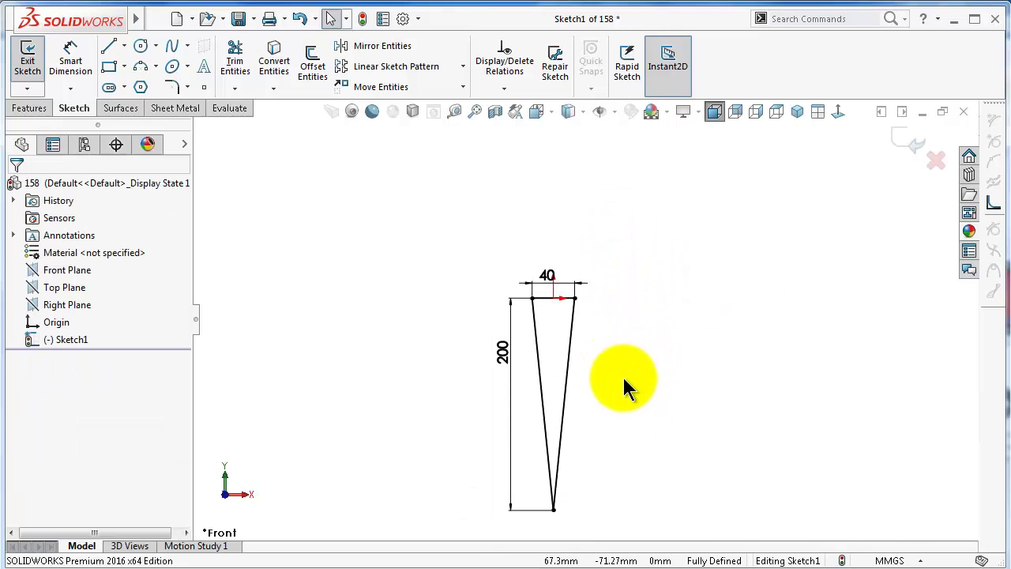
pyautogui.scroll(-1, 594, 435)
pyautogui.scroll(-1, 589, 439)
pyautogui.scroll(-1, 576, 458)
pyautogui.scroll(1, 571, 469)
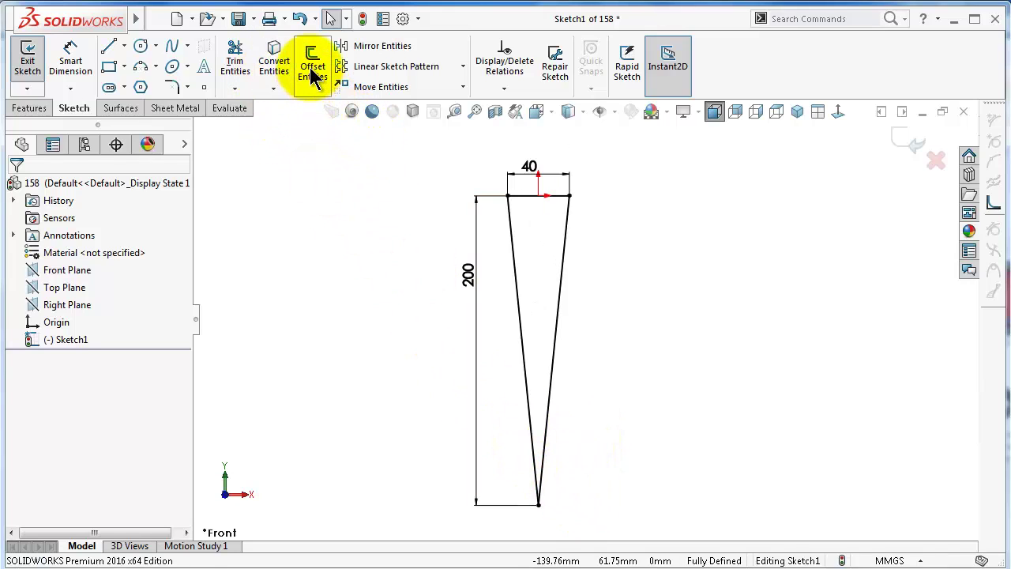
pyautogui.click(171, 87)
pyautogui.click(95, 339)
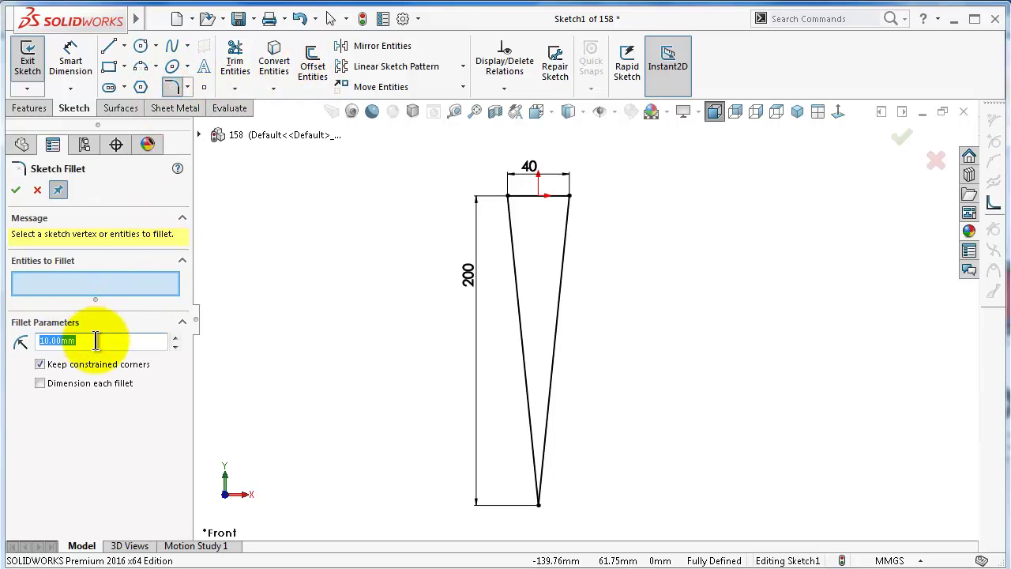
pyautogui.write('4')
pyautogui.click(111, 424)
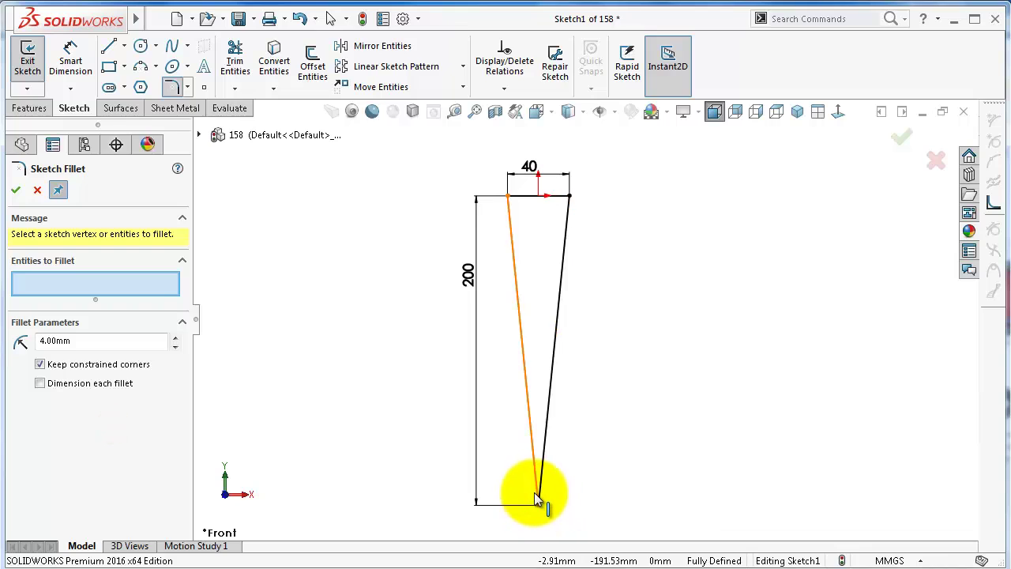
pyautogui.click(540, 486)
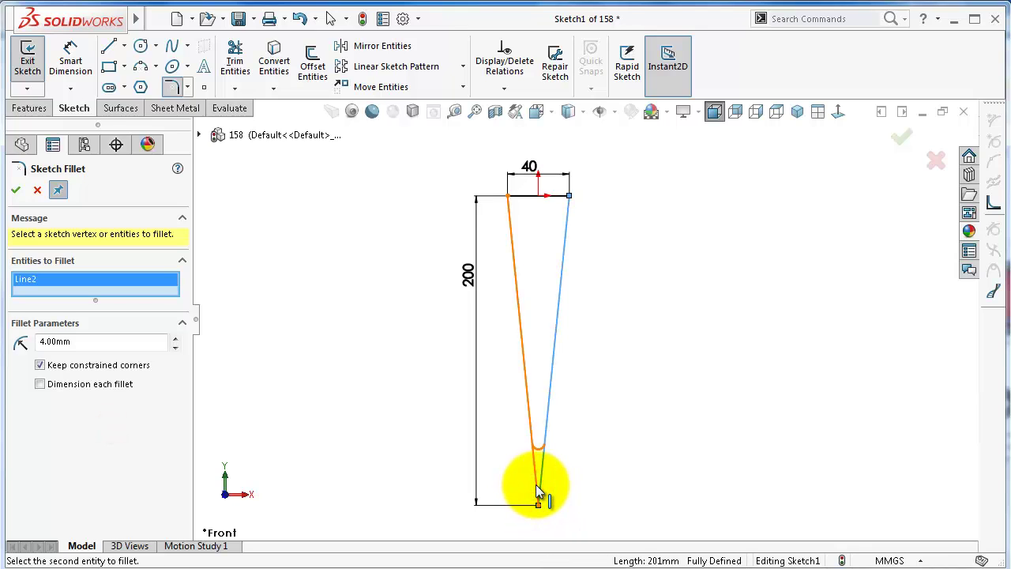
pyautogui.click(536, 486)
pyautogui.click(532, 355)
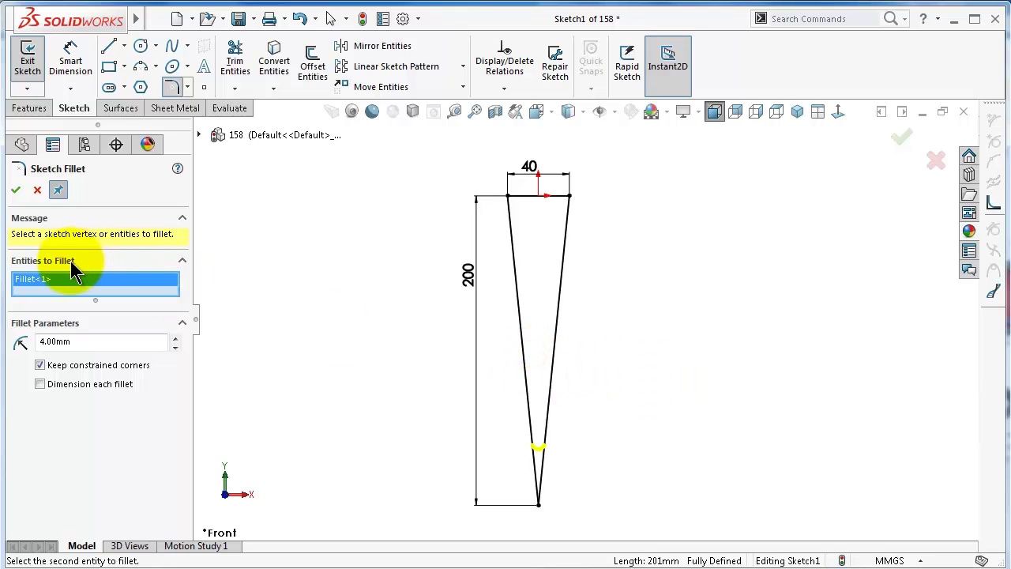
pyautogui.click(16, 190)
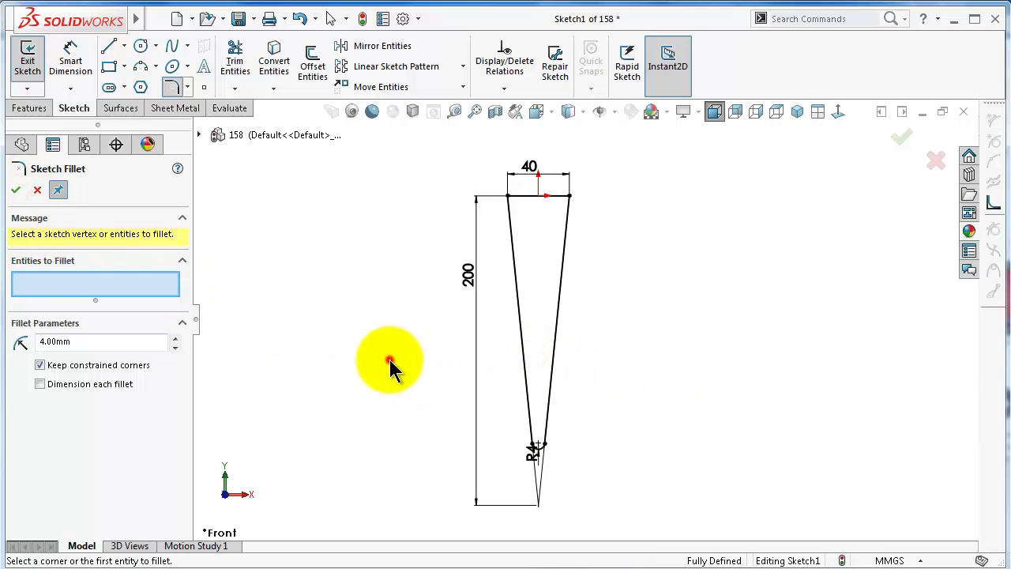
# Step: Sketch two circles about 4.8 mm in diameter just below the top line, one on each side of the origin, about 23 mm apart
pyautogui.scroll(-4, 533, 204)
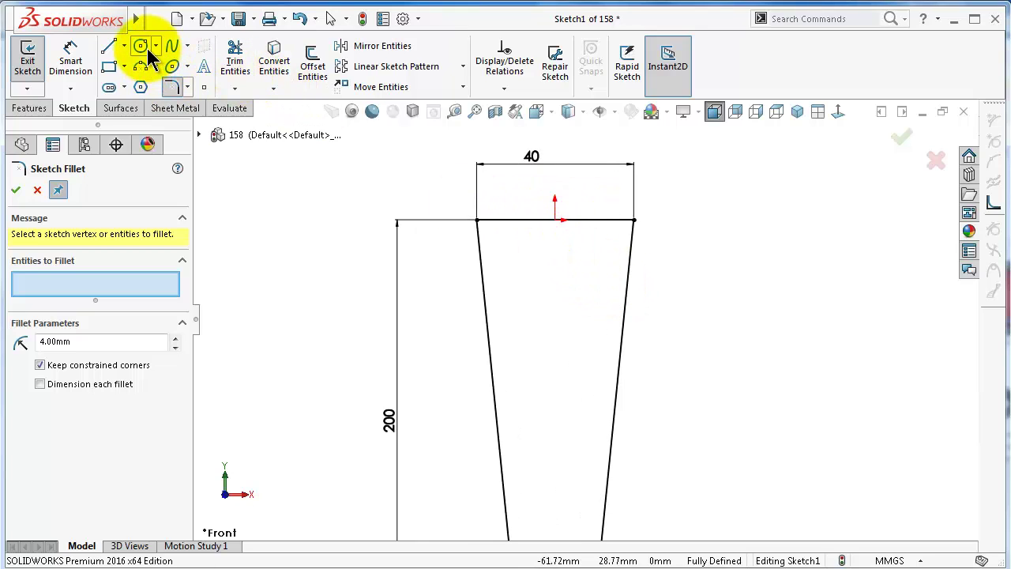
pyautogui.click(144, 48)
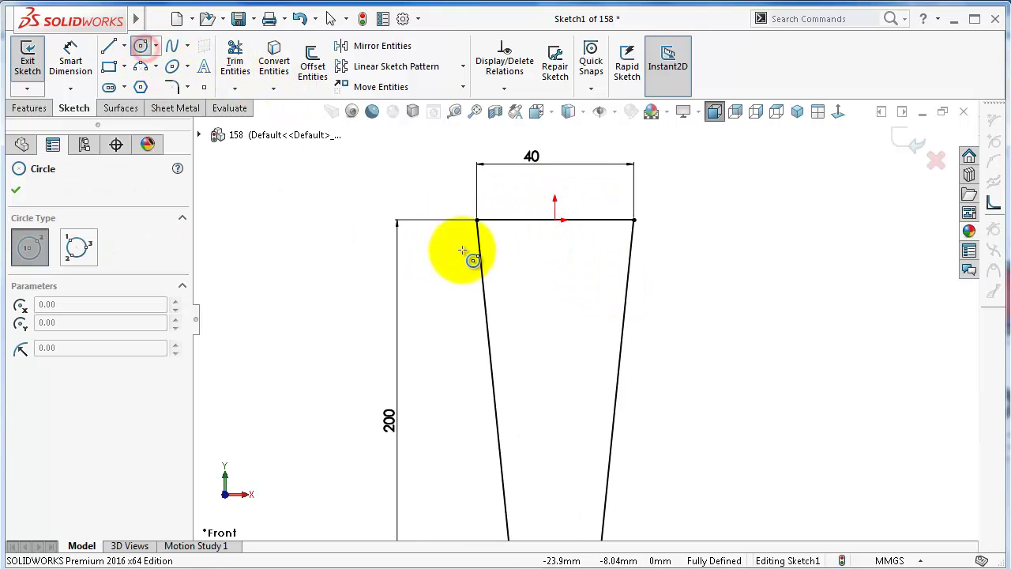
pyautogui.click(511, 253)
pyautogui.click(515, 255)
pyautogui.click(601, 255)
pyautogui.click(606, 261)
# Step: Sketch a third circle centered between the slanted sides, just above the rounded lower tip
pyautogui.scroll(3, 582, 384)
pyautogui.scroll(2, 570, 455)
pyautogui.scroll(-2, 574, 457)
pyautogui.click(575, 460)
pyautogui.click(582, 463)
pyautogui.press('Escape')
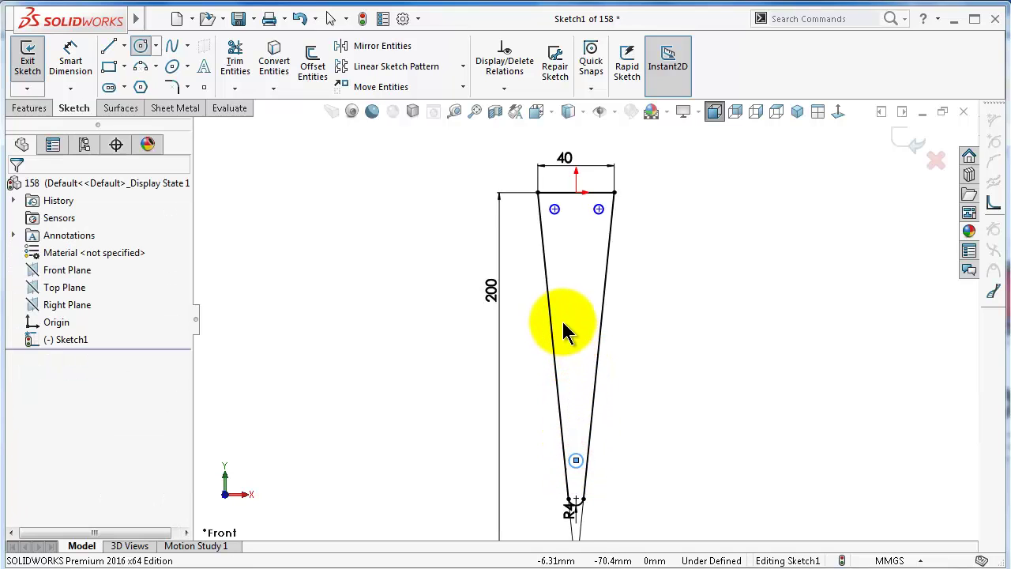
# Step: Add an Equal relation to the two upper circles and the lower circle
pyautogui.scroll(-8, 561, 227)
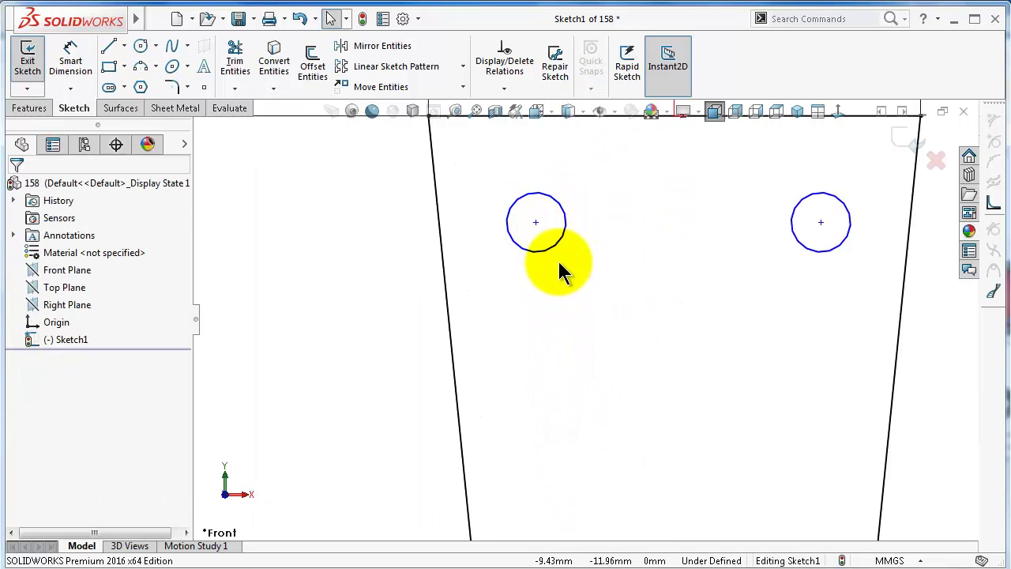
pyautogui.click(558, 247)
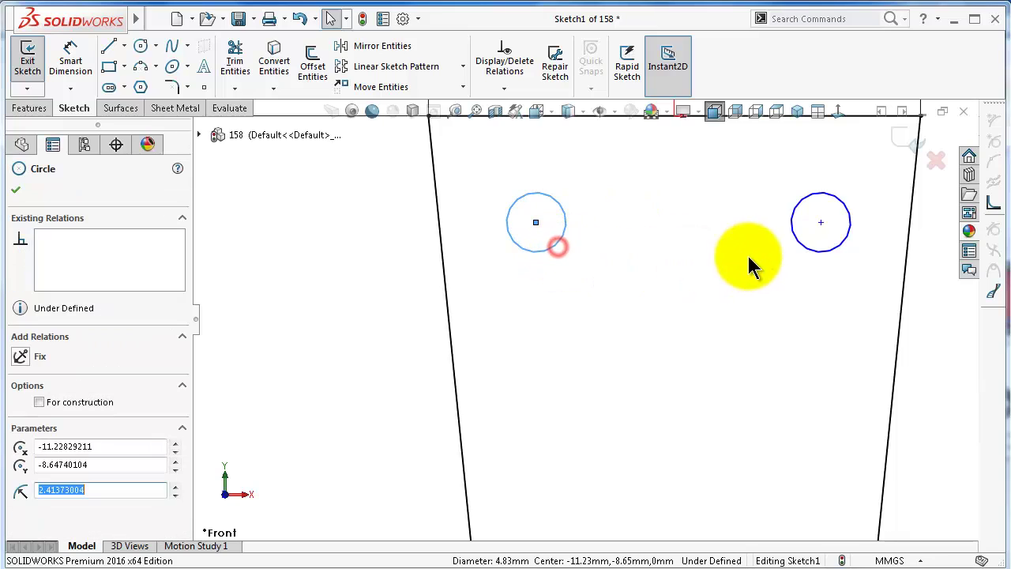
pyautogui.keyDown('ctrl'); pyautogui.click(796, 247); pyautogui.keyUp('ctrl')
pyautogui.scroll(6, 775, 351)
pyautogui.scroll(-6, 612, 511)
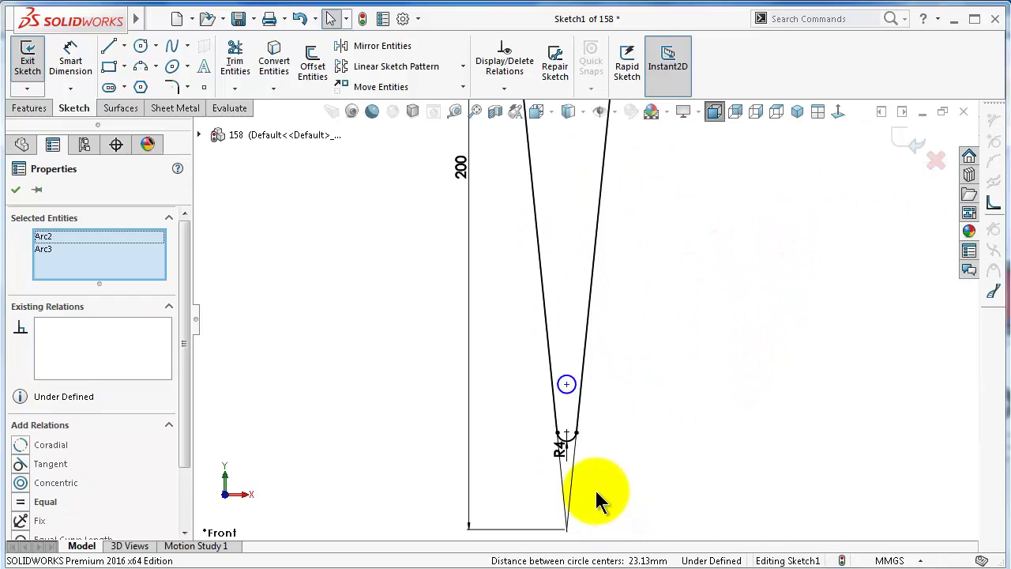
pyautogui.keyDown('ctrl'); pyautogui.click(569, 390); pyautogui.keyUp('ctrl')
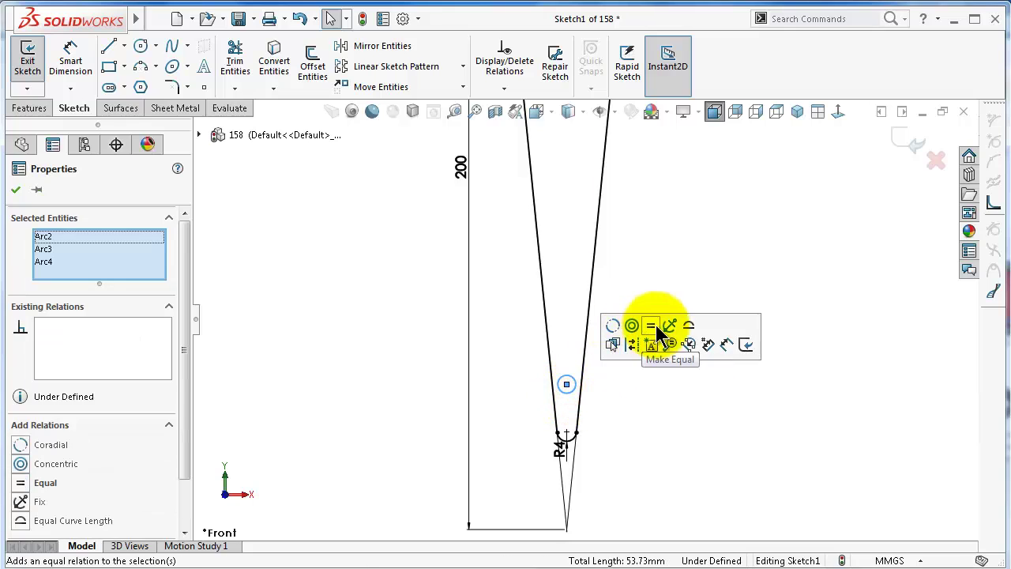
pyautogui.click(659, 253)
# Step: Dimension the upper-left circle's diameter to 5 mm
pyautogui.scroll(4, 659, 253)
pyautogui.scroll(-5, 589, 238)
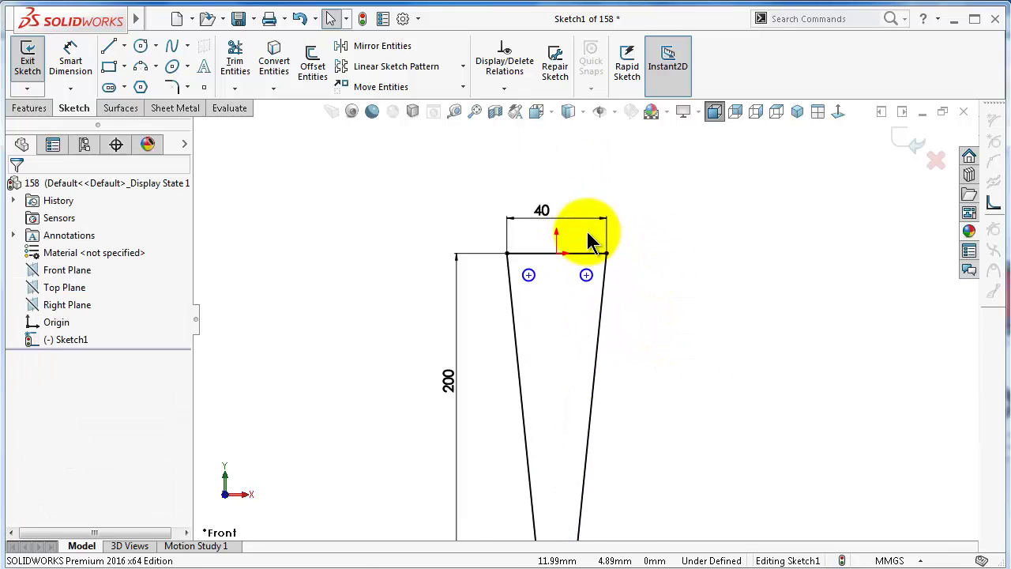
pyautogui.scroll(-3, 587, 234)
pyautogui.moveTo(798, 388); pyautogui.dragTo(764, 223, button='right')
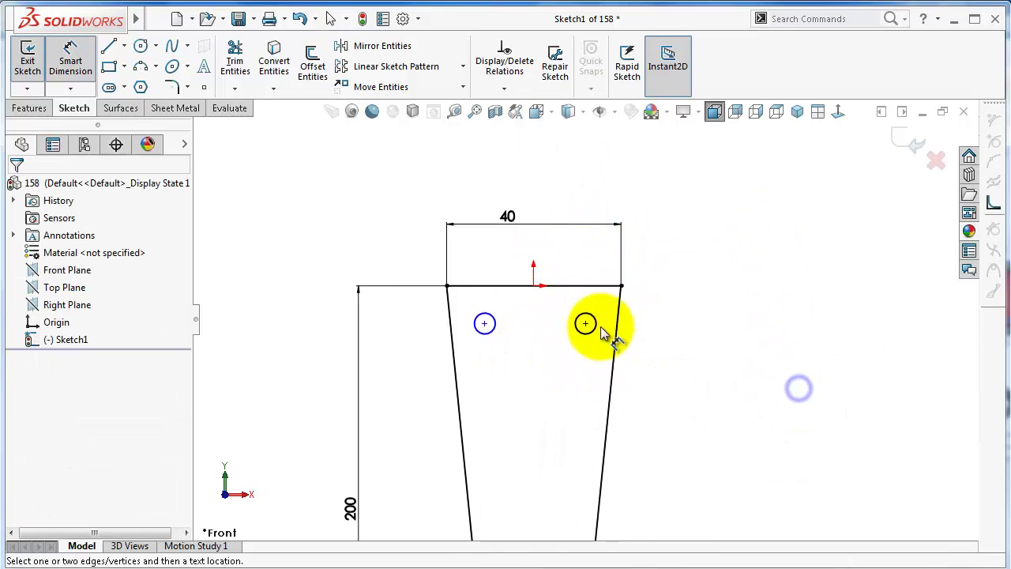
pyautogui.click(485, 325)
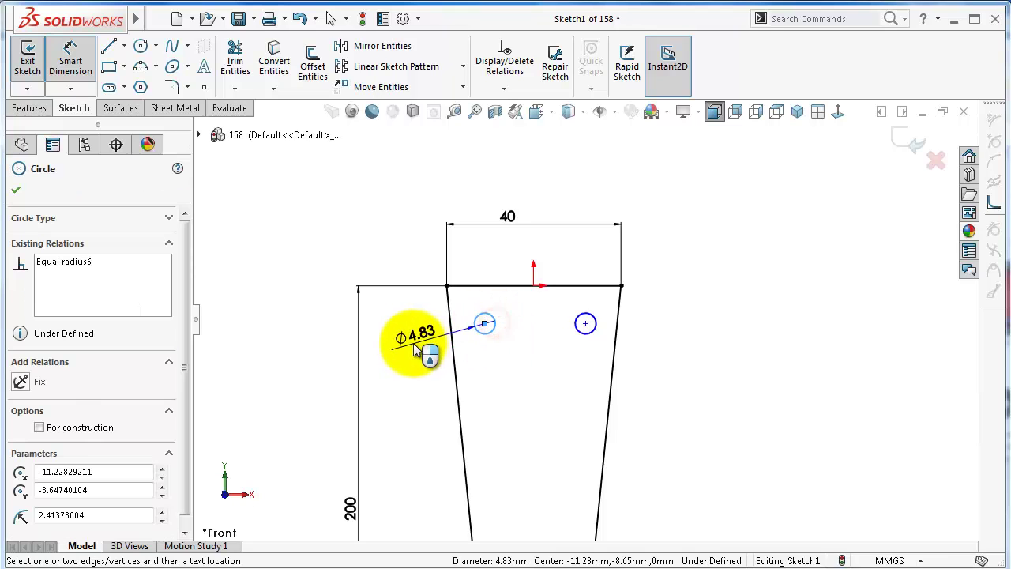
pyautogui.click(404, 345)
pyautogui.write('5')
pyautogui.press('Return')
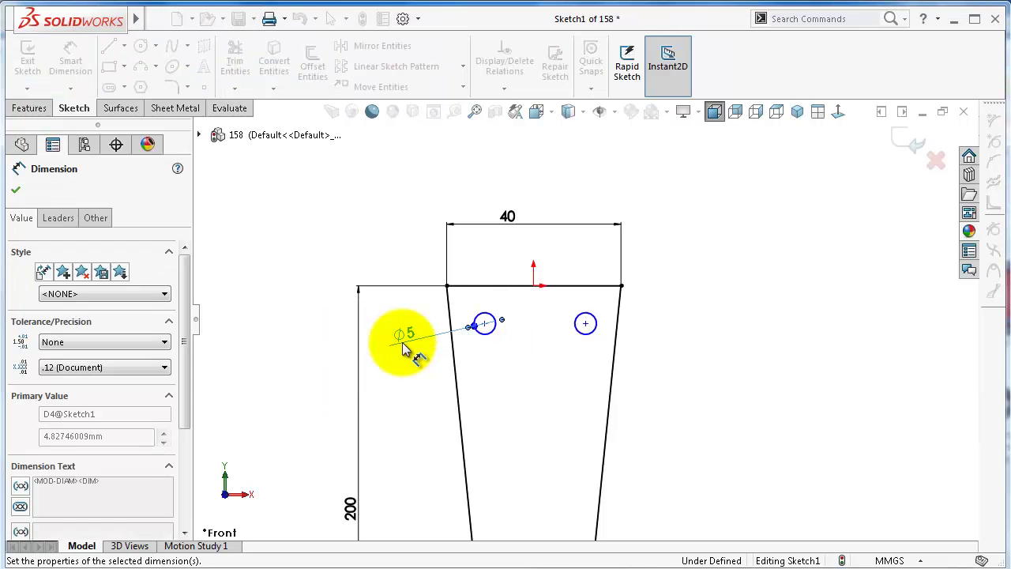
# Step: Dimension the upper-left circle's center 10 mm below the top line
pyautogui.click(484, 323)
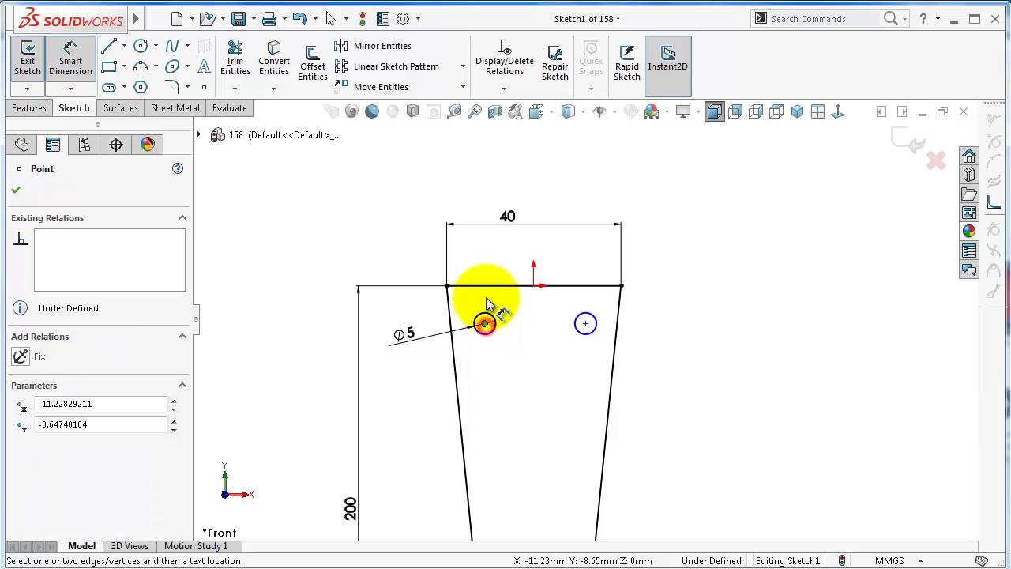
pyautogui.click(488, 289)
pyautogui.click(305, 293)
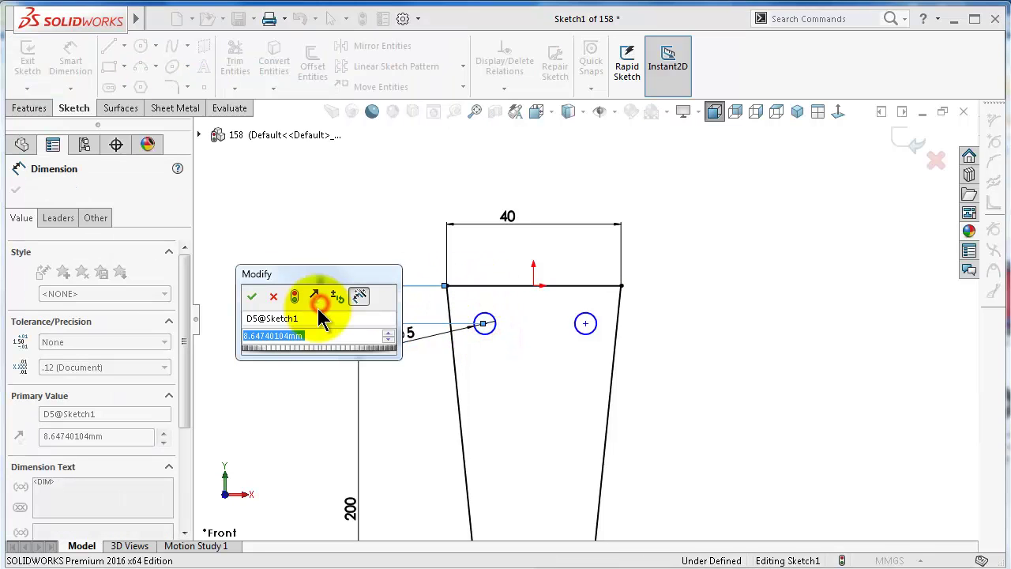
pyautogui.write('10')
pyautogui.press('Return')
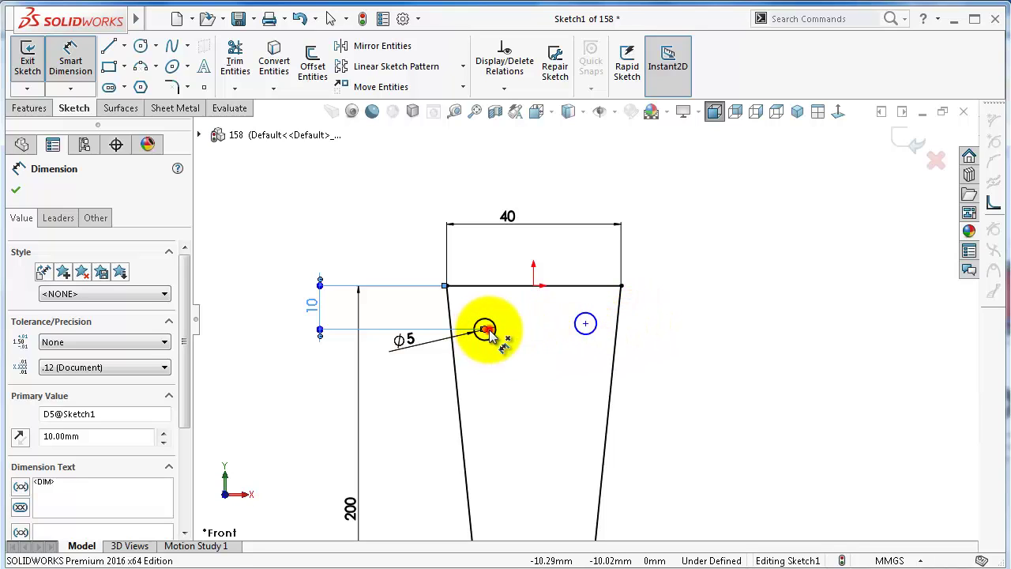
# Step: Dimension the upper-left circle's center 10 mm horizontally from the origin
pyautogui.click(486, 330)
pyautogui.click(535, 285)
pyautogui.click(510, 276)
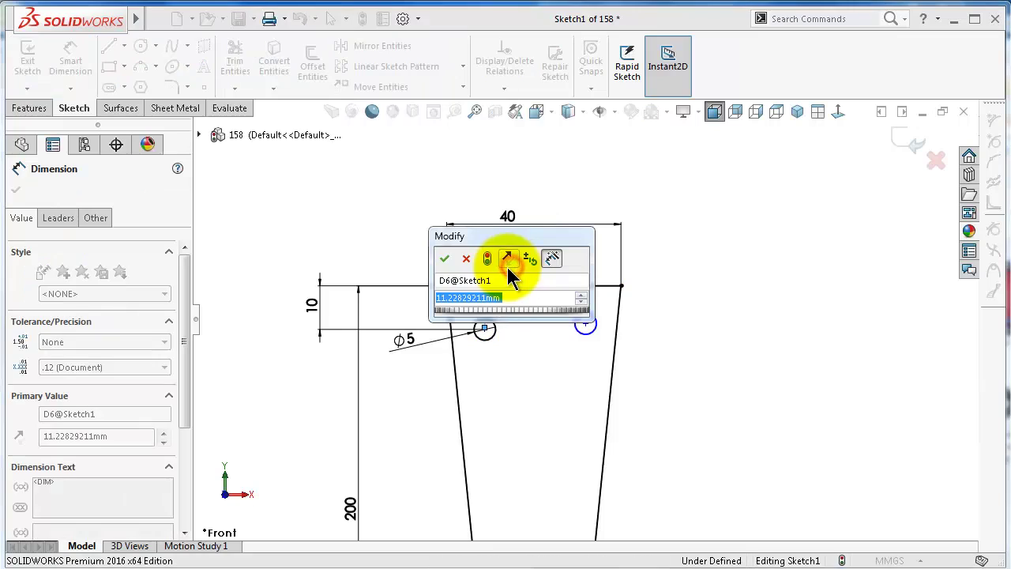
pyautogui.write('10')
pyautogui.press('Return')
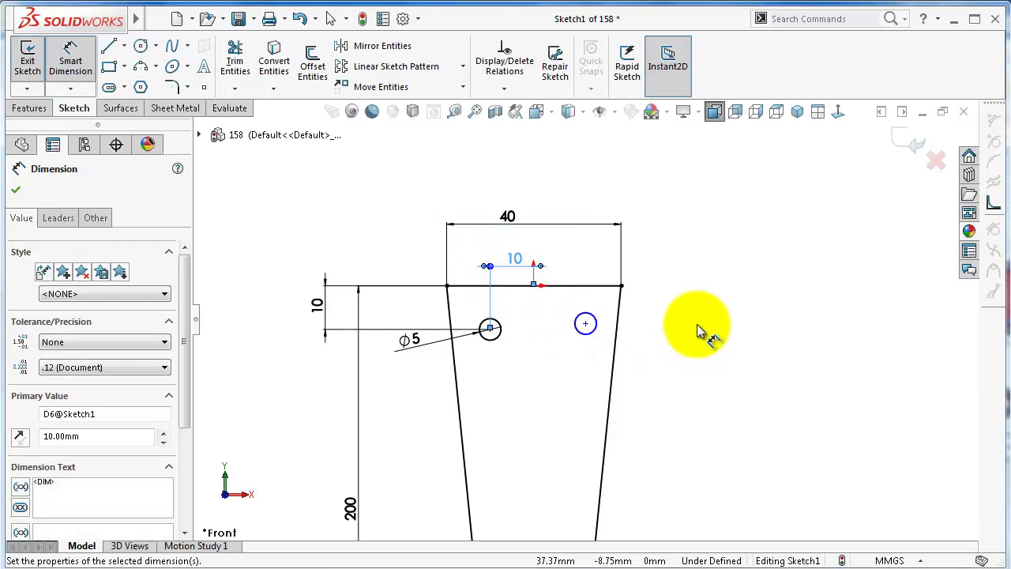
pyautogui.press('Escape')
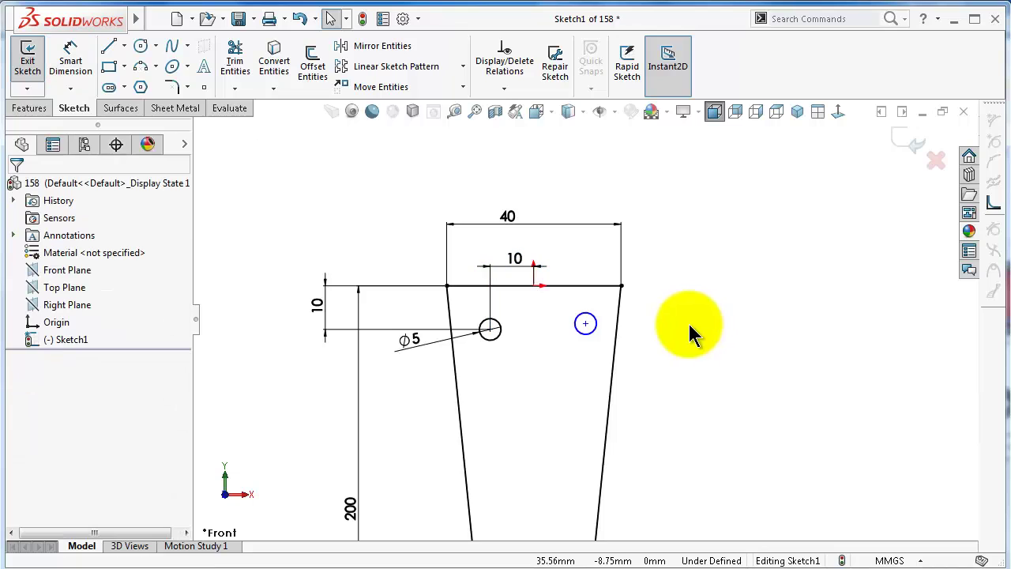
# Step: Add a Horizontal relation between the centers of the two upper circles
pyautogui.click(585, 323)
pyautogui.keyDown('ctrl'); pyautogui.click(490, 328); pyautogui.keyUp('ctrl')
pyautogui.click(532, 272)
pyautogui.click(732, 334)
# Step: Dimension the upper-right circle's center 10 mm horizontally from the origin
pyautogui.moveTo(711, 372); pyautogui.dragTo(727, 245, button='right')
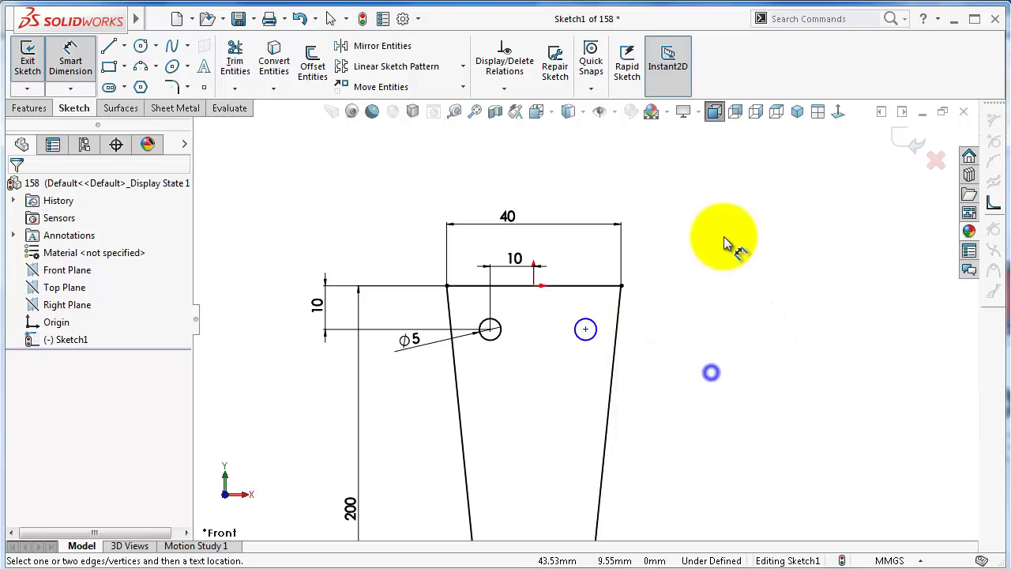
pyautogui.click(585, 329)
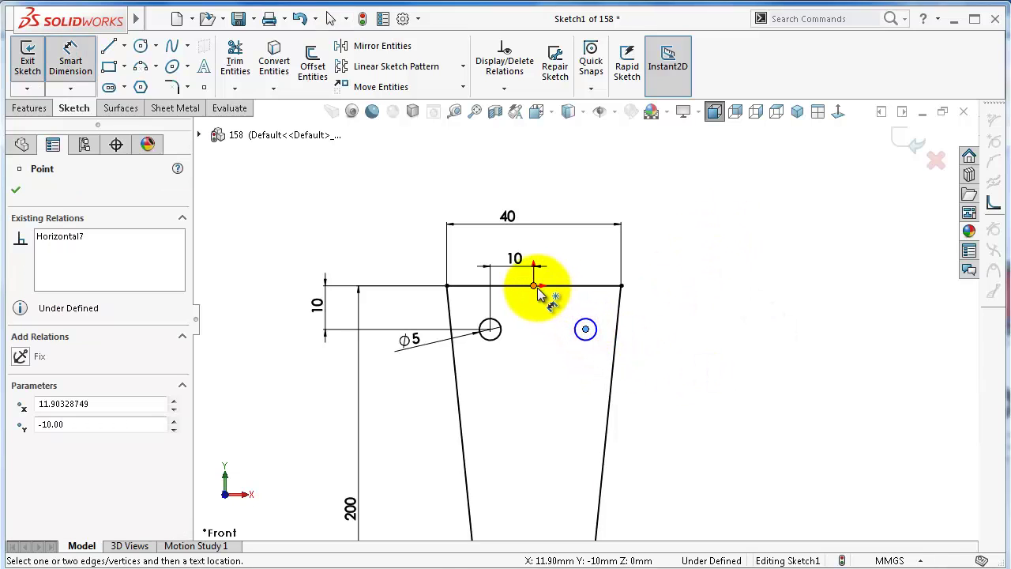
pyautogui.click(534, 286)
pyautogui.click(565, 250)
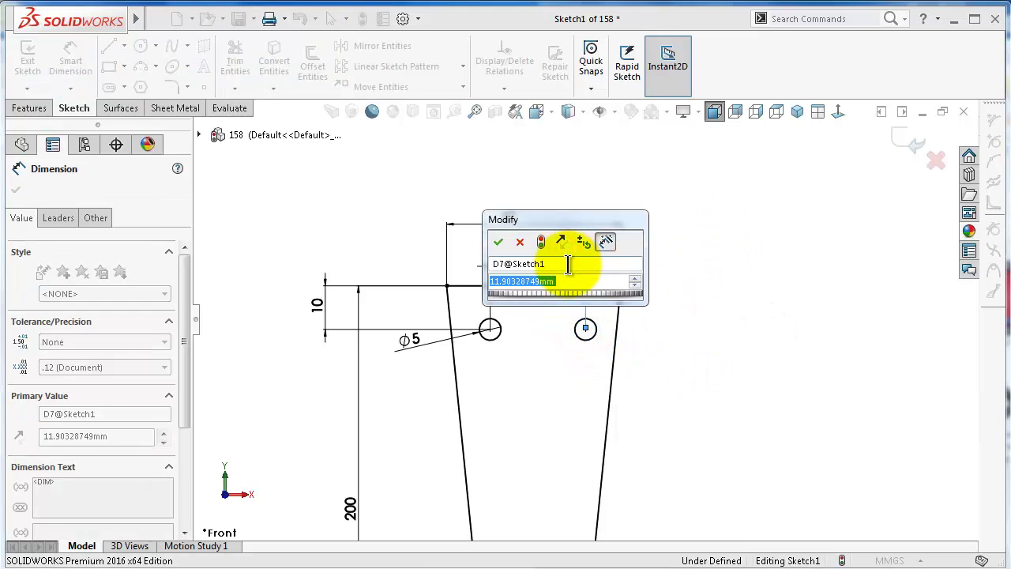
pyautogui.write('10')
pyautogui.press('Return')
# Step: Dimension the lower circle's center 20 mm above the center of the rounded tip's arc
pyautogui.scroll(5, 643, 463)
pyautogui.scroll(-2, 576, 485)
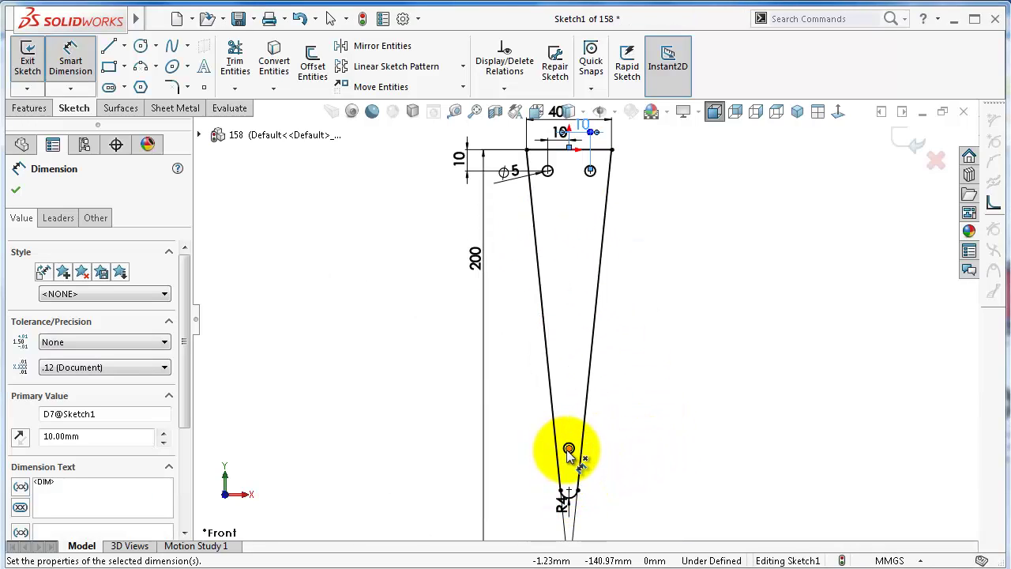
pyautogui.click(569, 449)
pyautogui.click(569, 490)
pyautogui.click(638, 476)
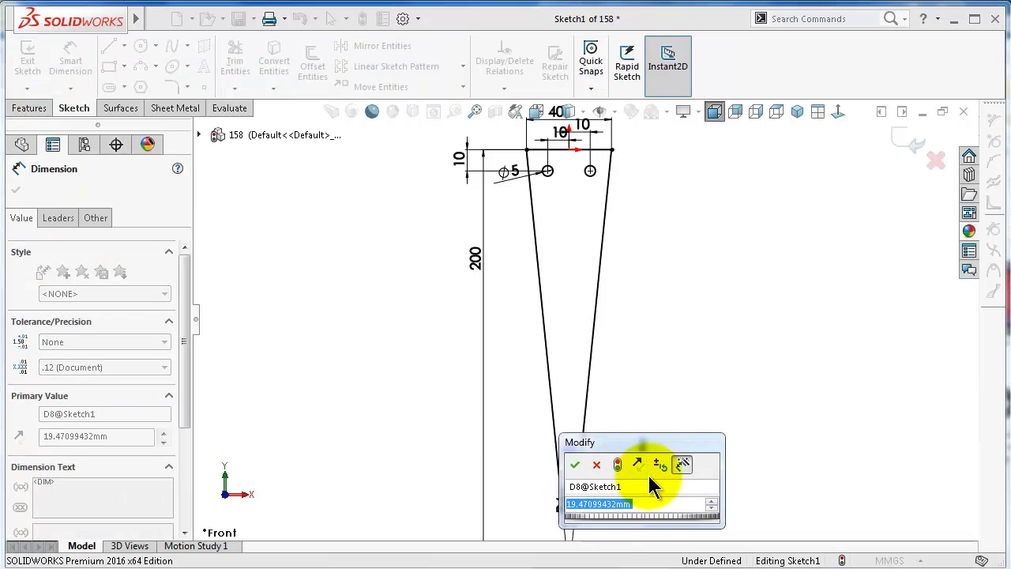
pyautogui.write('2')
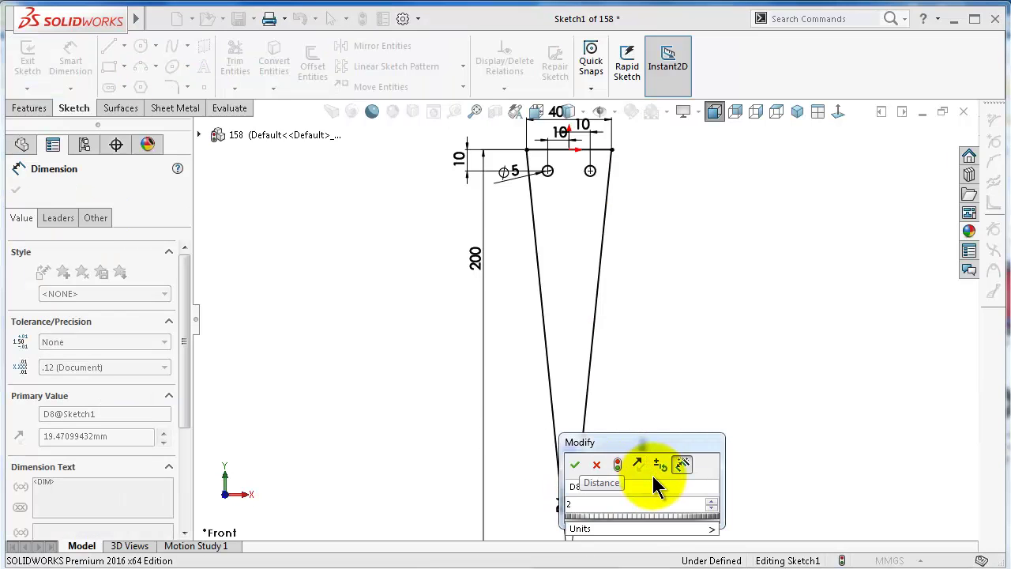
pyautogui.write('0')
pyautogui.press('Return')
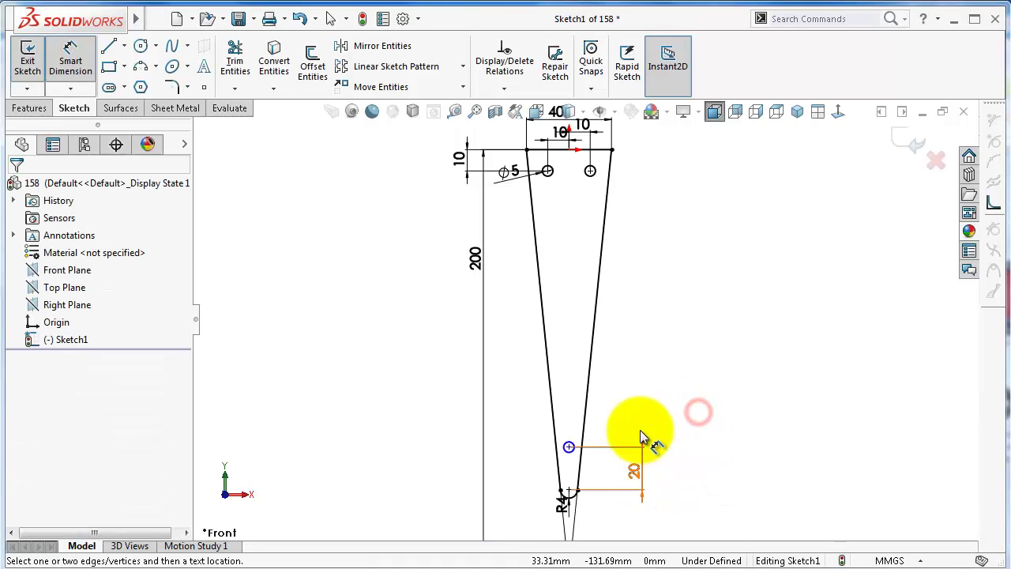
pyautogui.press('Escape')
# Step: Add a Vertical relation between the lower circle's center and the origin
pyautogui.click(569, 447)
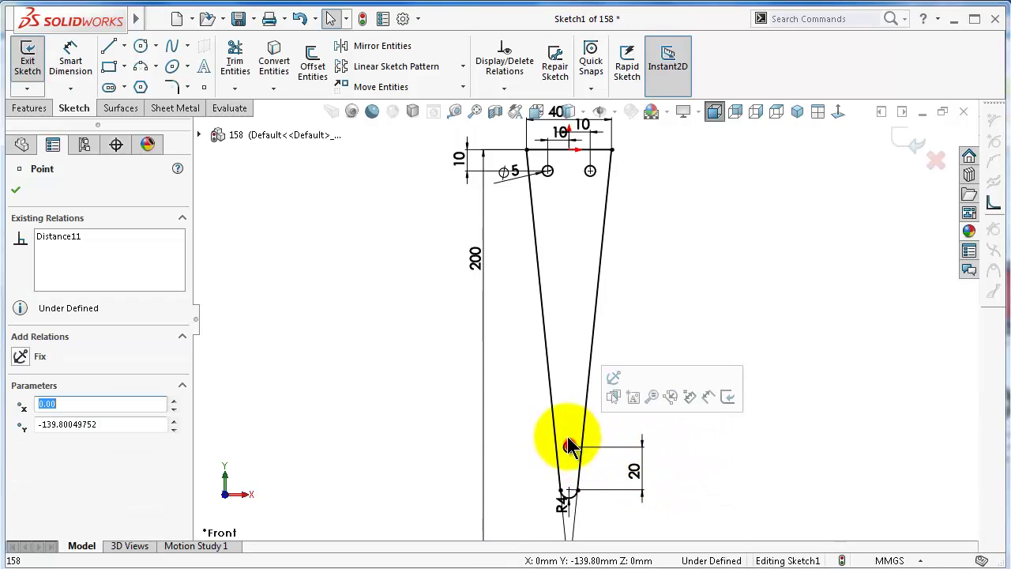
pyautogui.keyDown('ctrl'); pyautogui.click(569, 150); pyautogui.keyUp('ctrl')
pyautogui.click(630, 84)
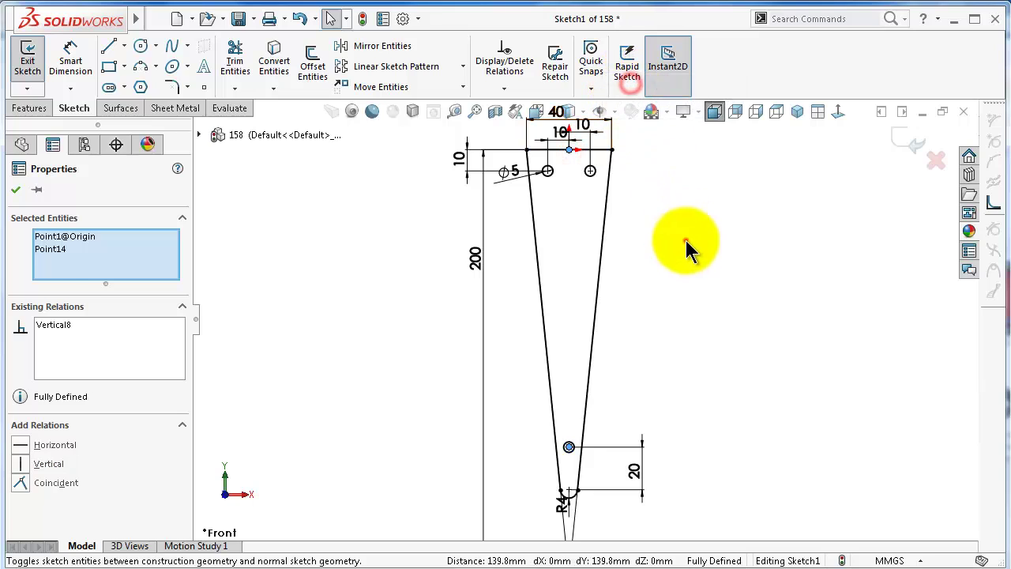
pyautogui.click(685, 240)
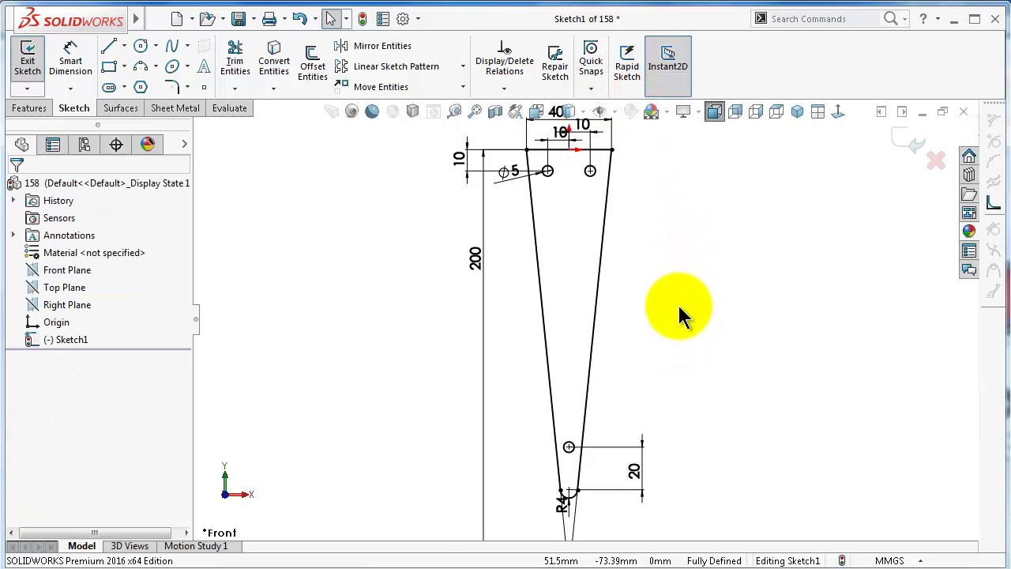
# Step: Convert the 40 mm top line of the profile to construction geometry
pyautogui.scroll(3, 678, 306)
pyautogui.scroll(-4, 600, 217)
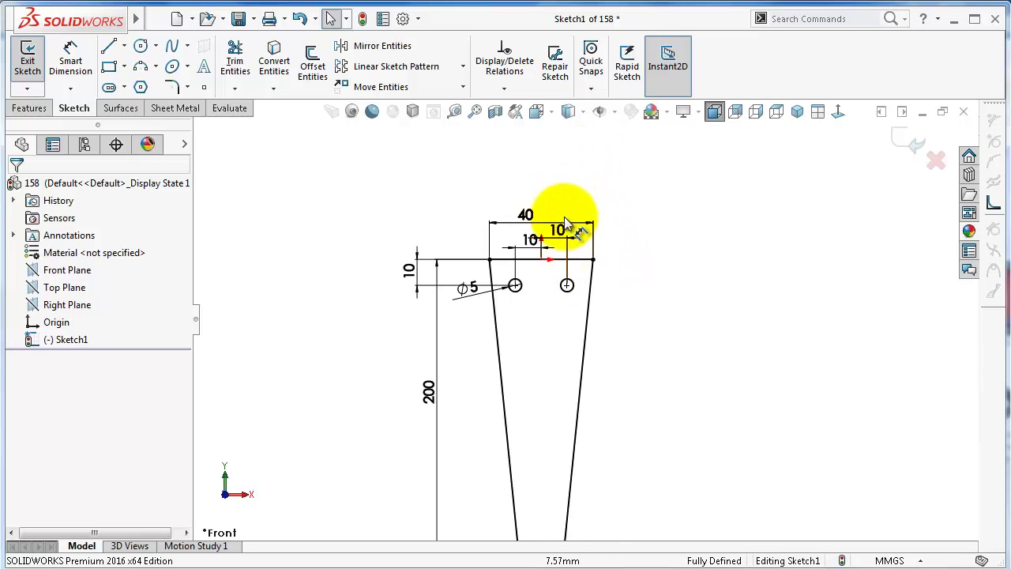
pyautogui.scroll(3, 566, 193)
pyautogui.scroll(-5, 594, 286)
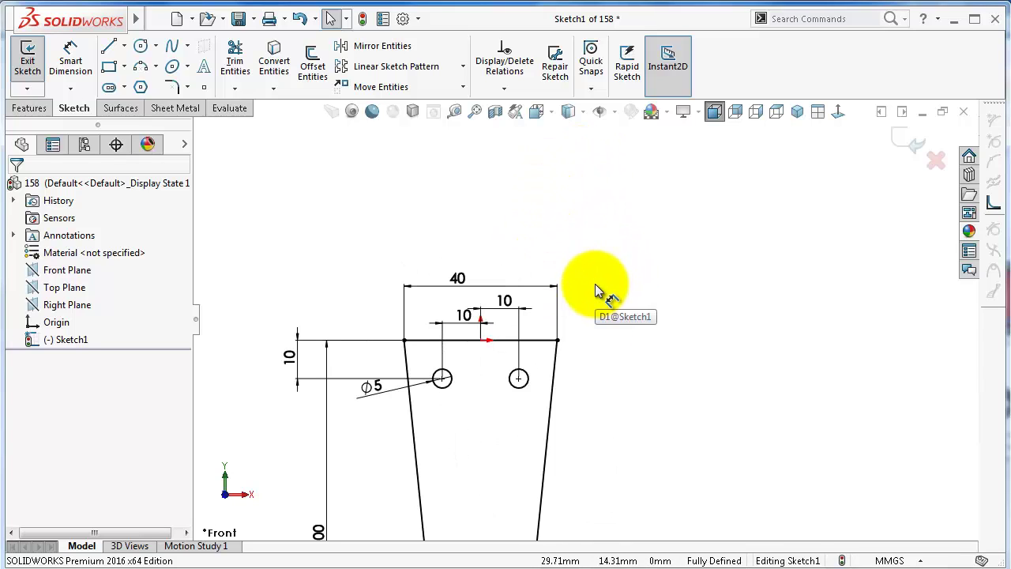
pyautogui.click(543, 340)
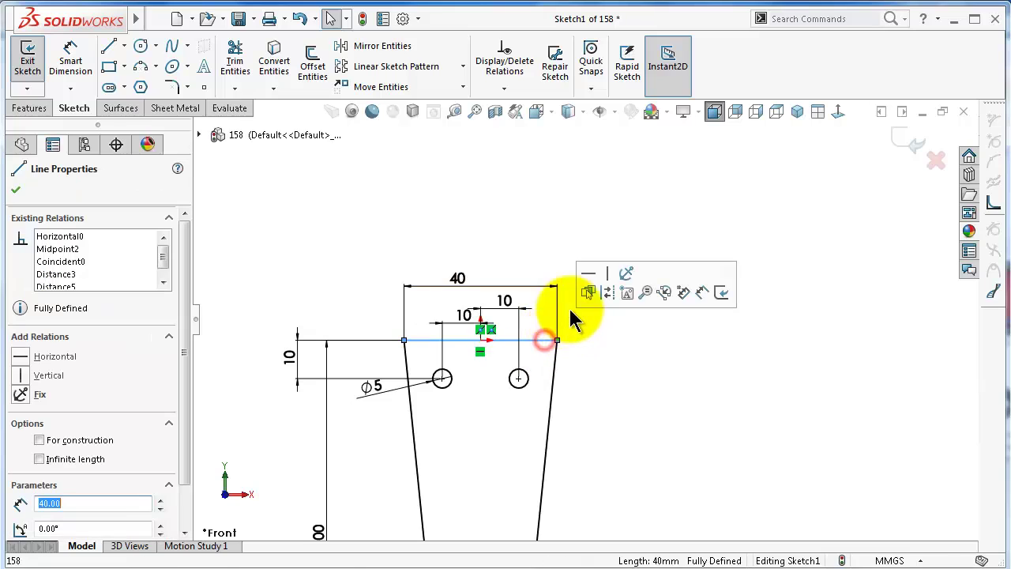
pyautogui.click(609, 297)
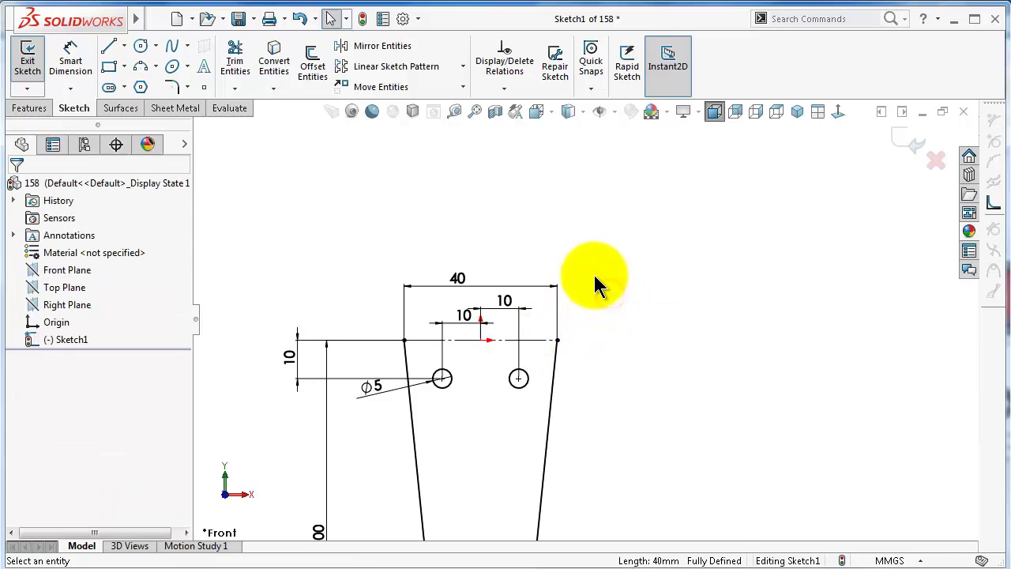
# Step: Mirror the slanted sides, tip arc and three circles about the top construction line, keeping the originals
pyautogui.click(403, 50)
pyautogui.scroll(6, 429, 197)
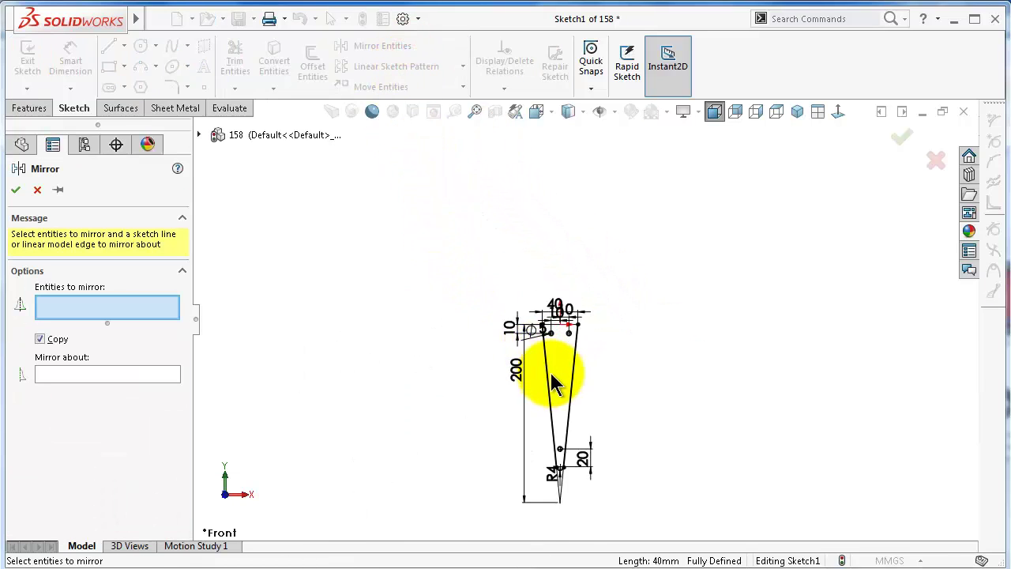
pyautogui.moveTo(489, 234); pyautogui.dragTo(670, 544)
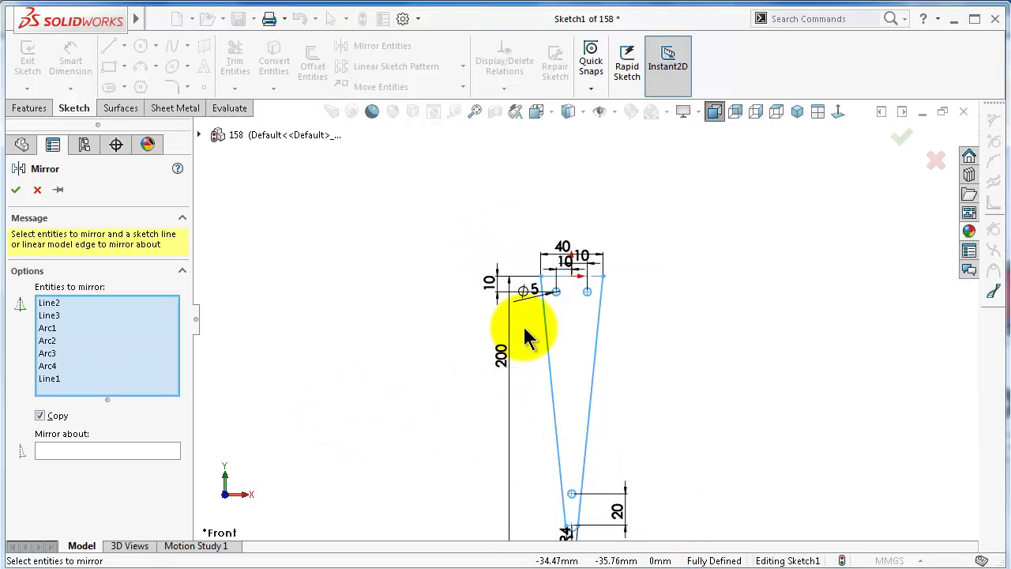
pyautogui.scroll(-2, 551, 312)
pyautogui.scroll(-3, 551, 312)
pyautogui.click(624, 214)
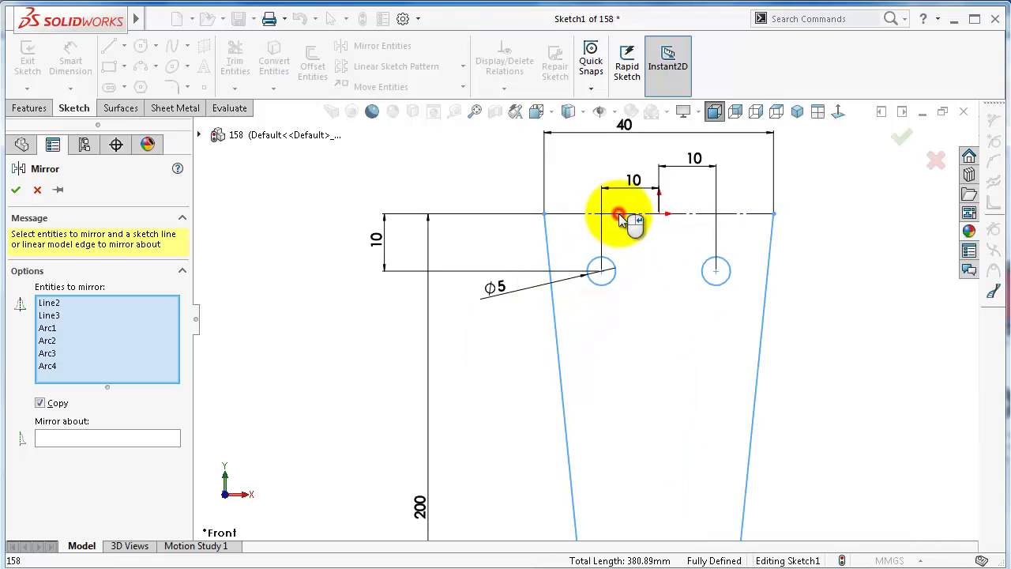
pyautogui.click(120, 438)
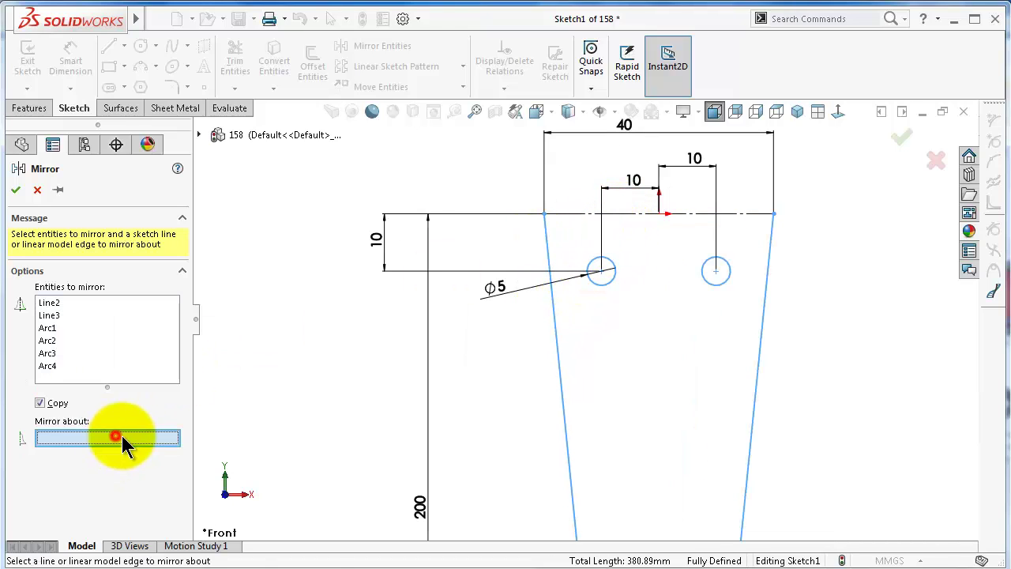
pyautogui.click(618, 214)
pyautogui.rightClick(619, 215)
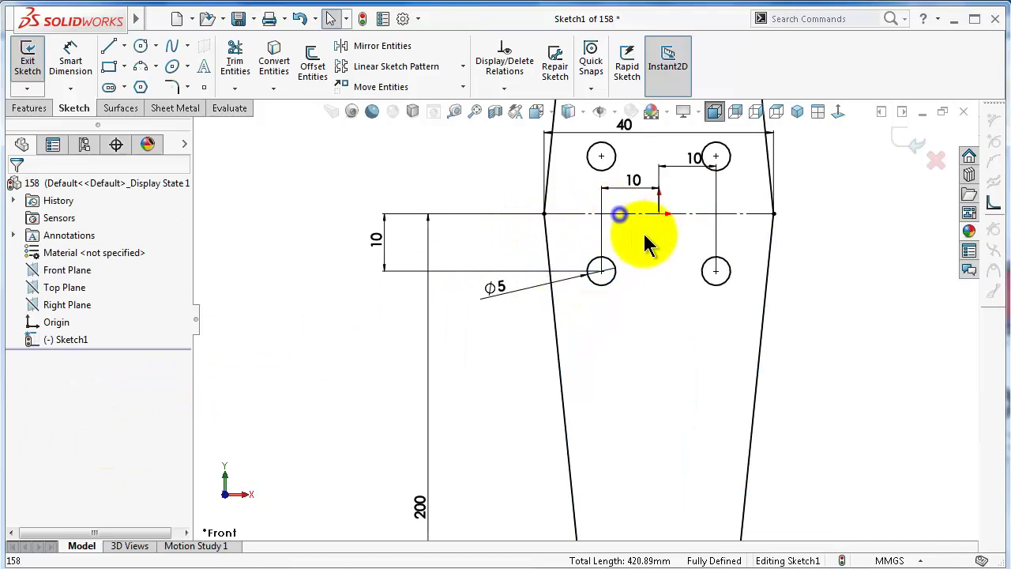
# Step: Create a sheet metal Base Flange 1 mm thick from the mirrored sketch, with K-Factor 0.4 and rectangular auto relief at ratio 0.5
pyautogui.middleClick(688, 360)
pyautogui.middleClick(688, 361)
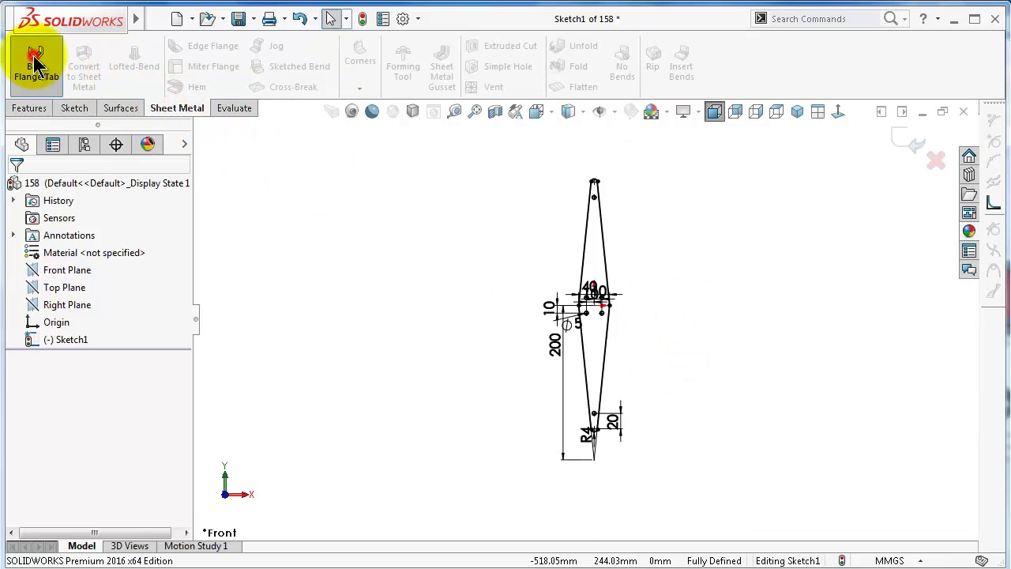
pyautogui.click(34, 63)
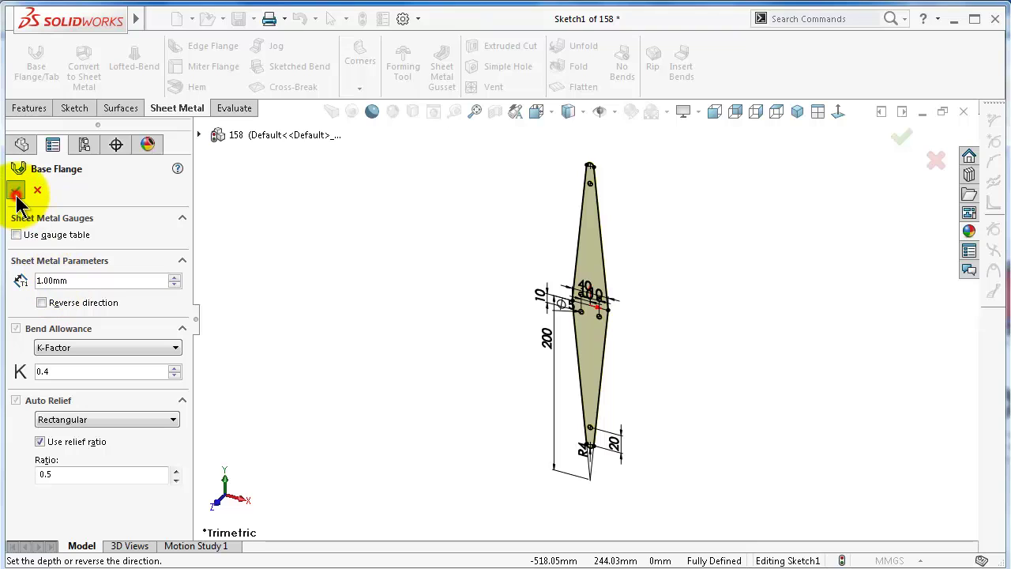
# Step: Start a Fillet on the two short thickness edges at the flange's opposite middle corners
pyautogui.moveTo(665, 324); pyautogui.dragTo(523, 257, button='middle')
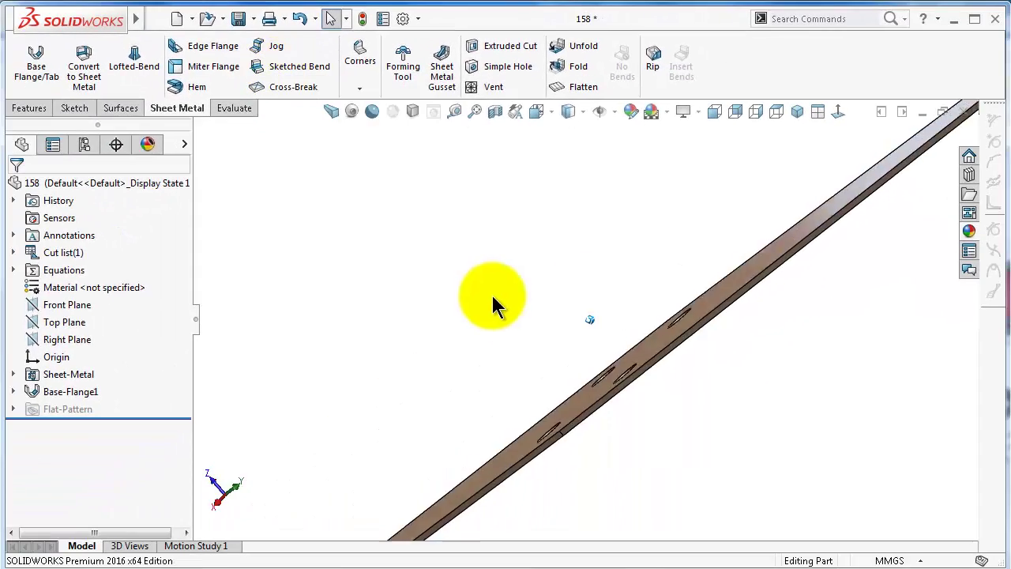
pyautogui.moveTo(492, 295); pyautogui.dragTo(516, 371, button='middle')
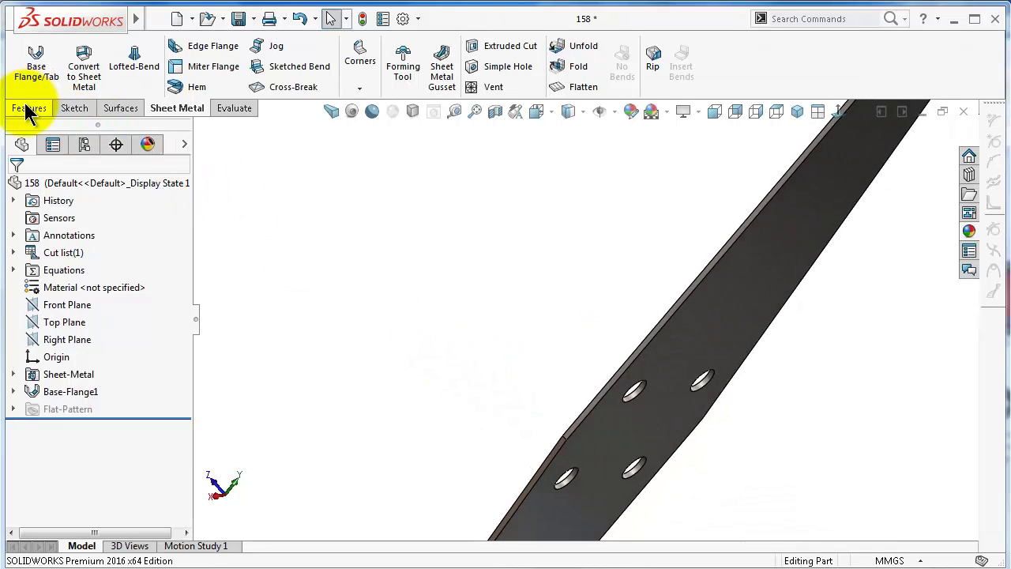
pyautogui.click(29, 109)
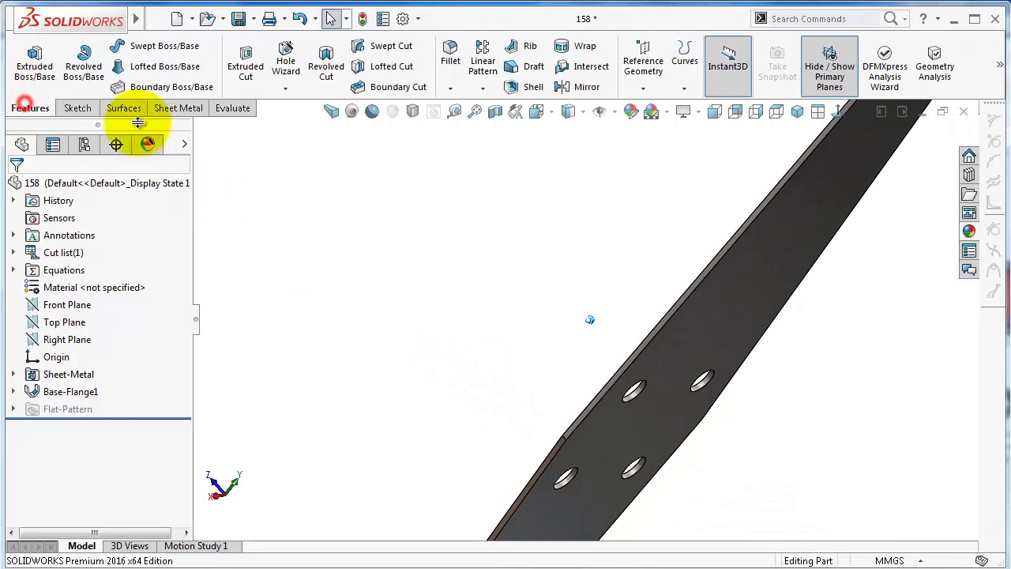
pyautogui.click(451, 51)
pyautogui.scroll(-5, 592, 420)
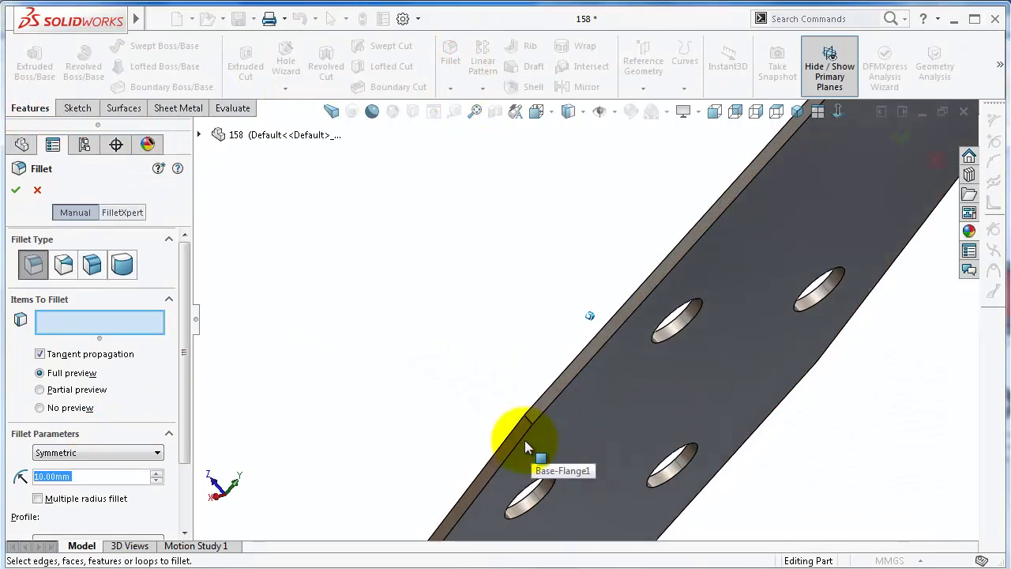
pyautogui.click(529, 416)
pyautogui.moveTo(529, 416); pyautogui.dragTo(747, 219, button='middle')
pyautogui.scroll(2, 698, 309)
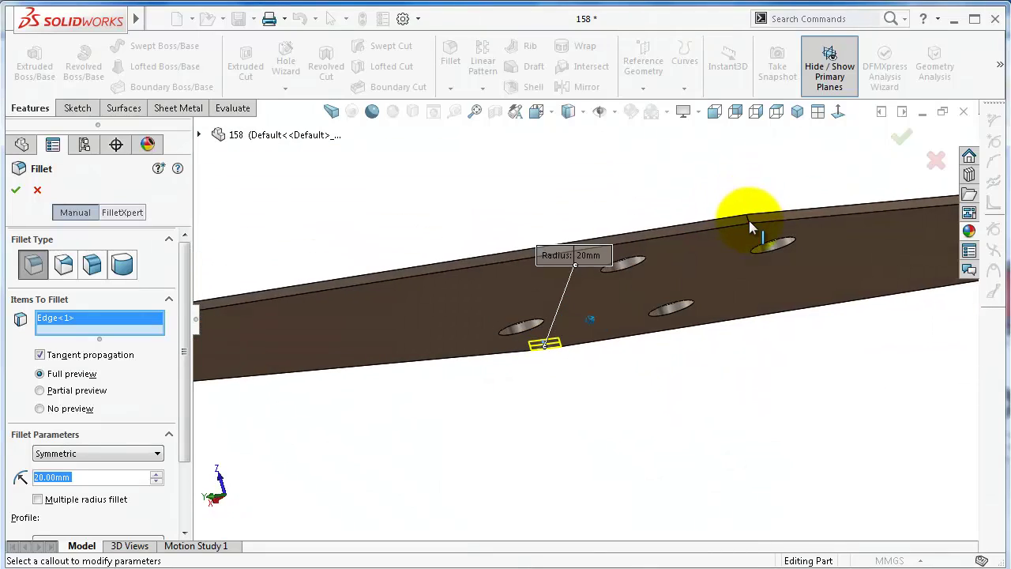
pyautogui.scroll(-5, 748, 225)
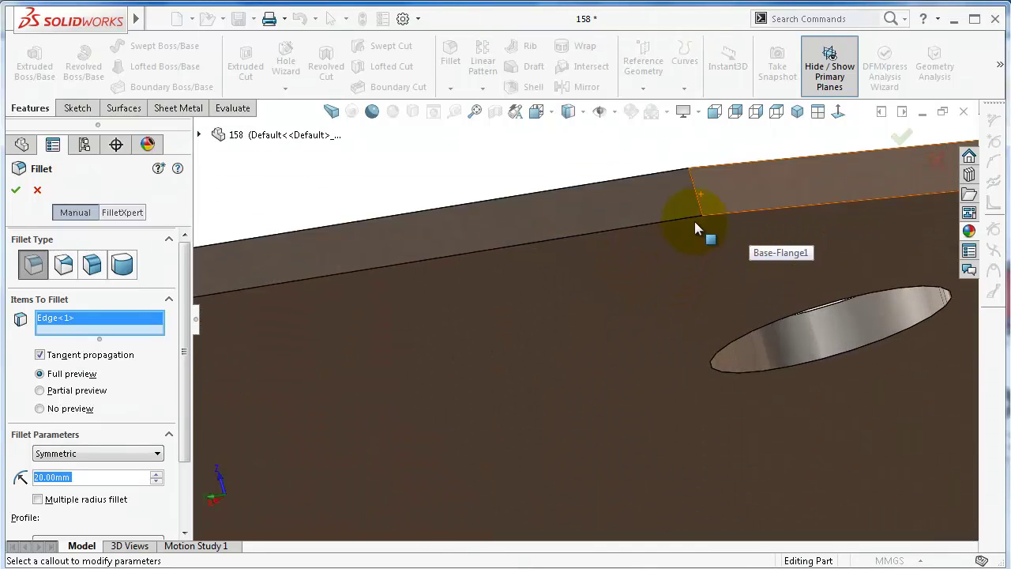
pyautogui.click(698, 205)
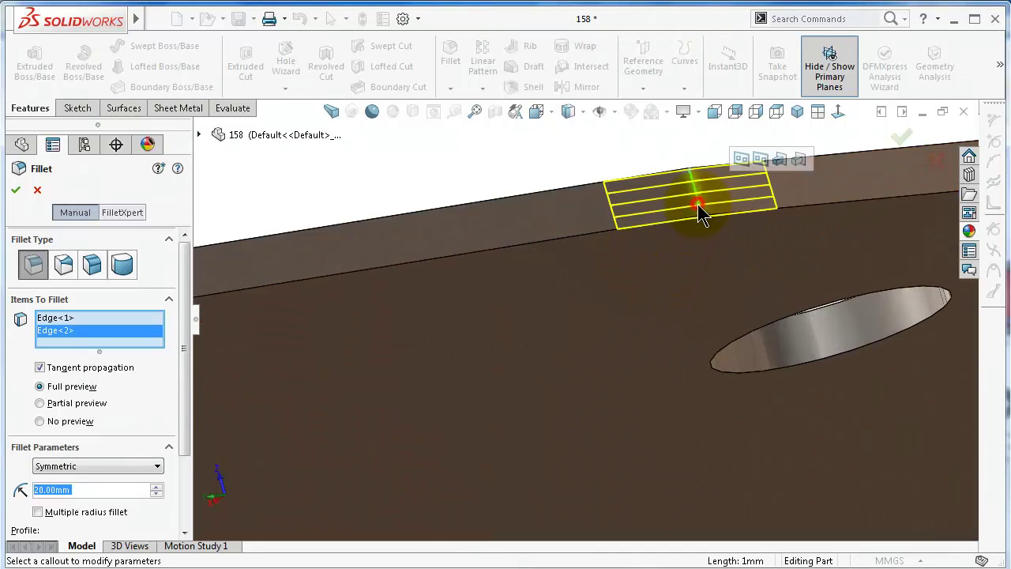
# Step: Set the symmetric fillet radius to 50 mm and apply it to the two middle corners
pyautogui.click(156, 488)
pyautogui.click(156, 487)
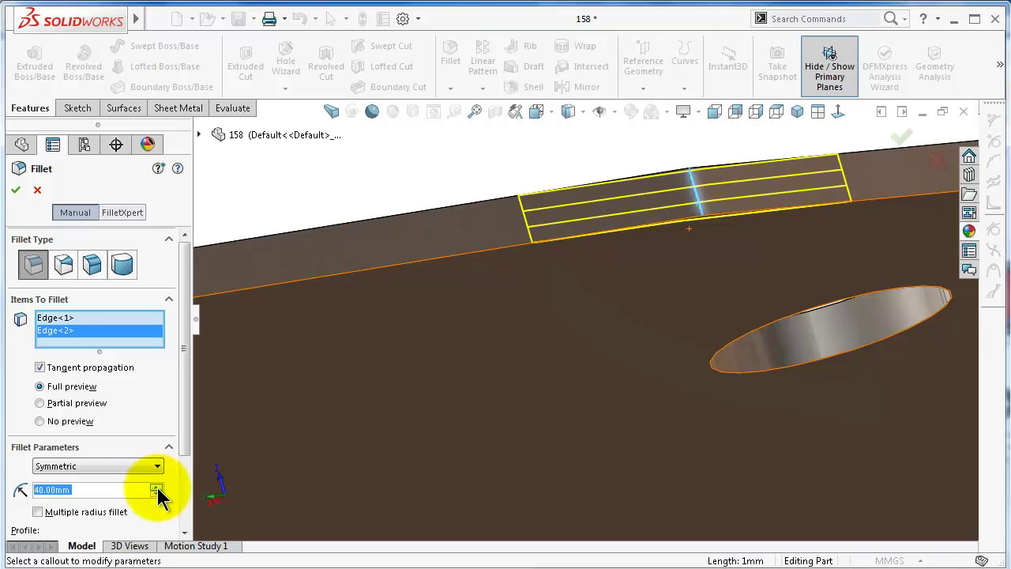
pyautogui.click(156, 487)
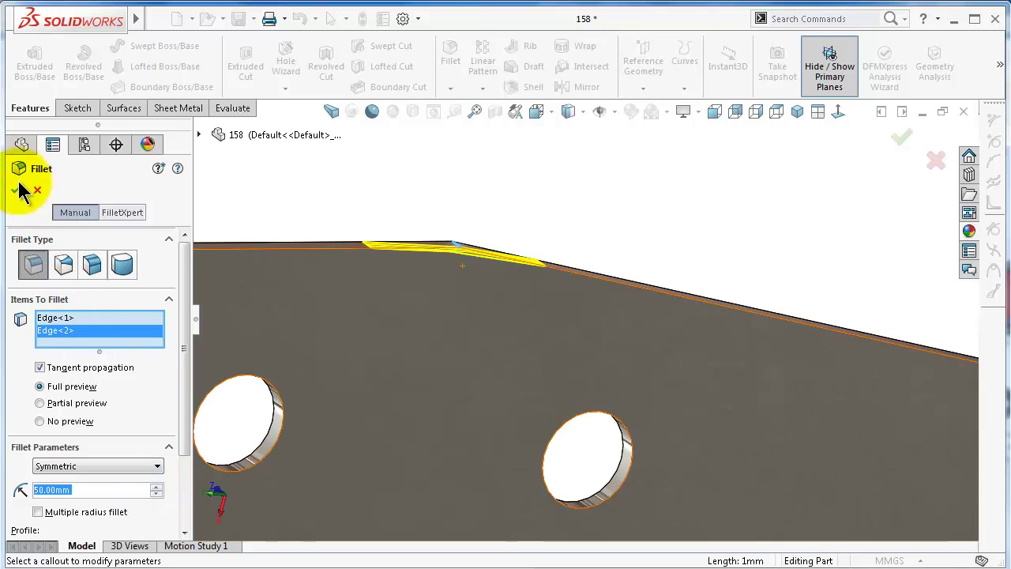
pyautogui.click(20, 189)
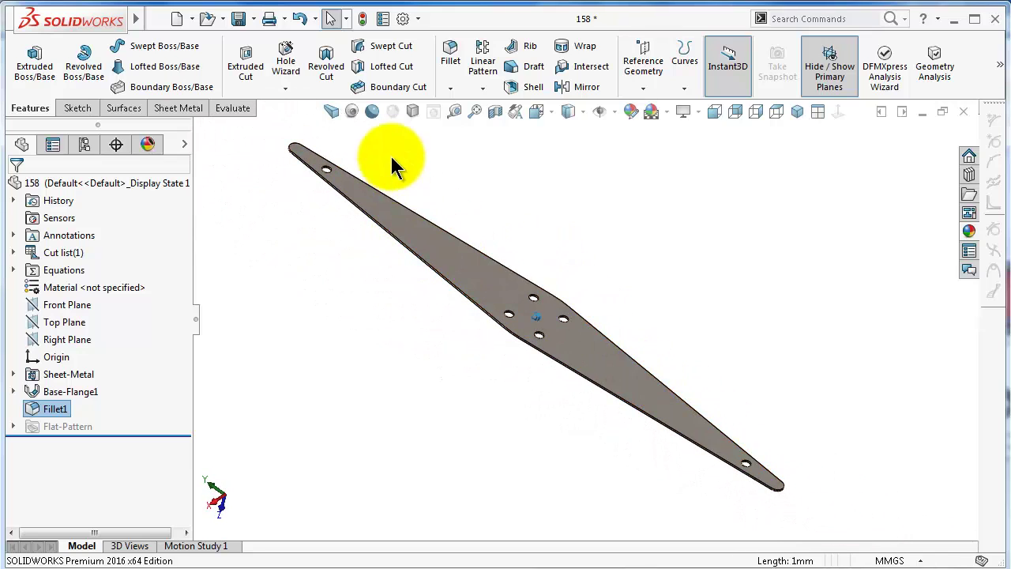
# Step: Start a Sketched Bend with its bend-line sketch on the flange's large flat face, viewed normal to the sketch
pyautogui.click(177, 108)
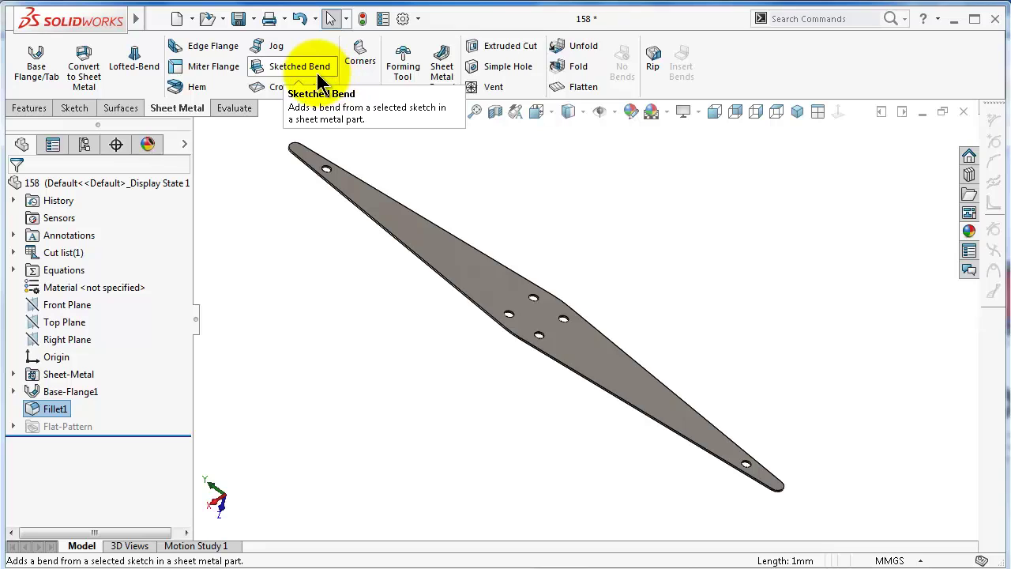
pyautogui.click(308, 70)
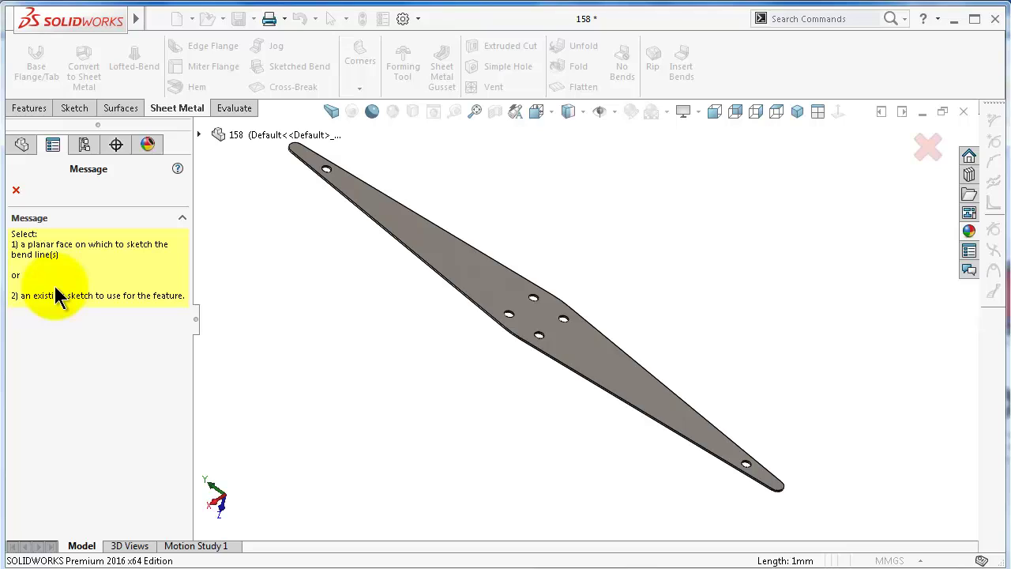
pyautogui.click(501, 299)
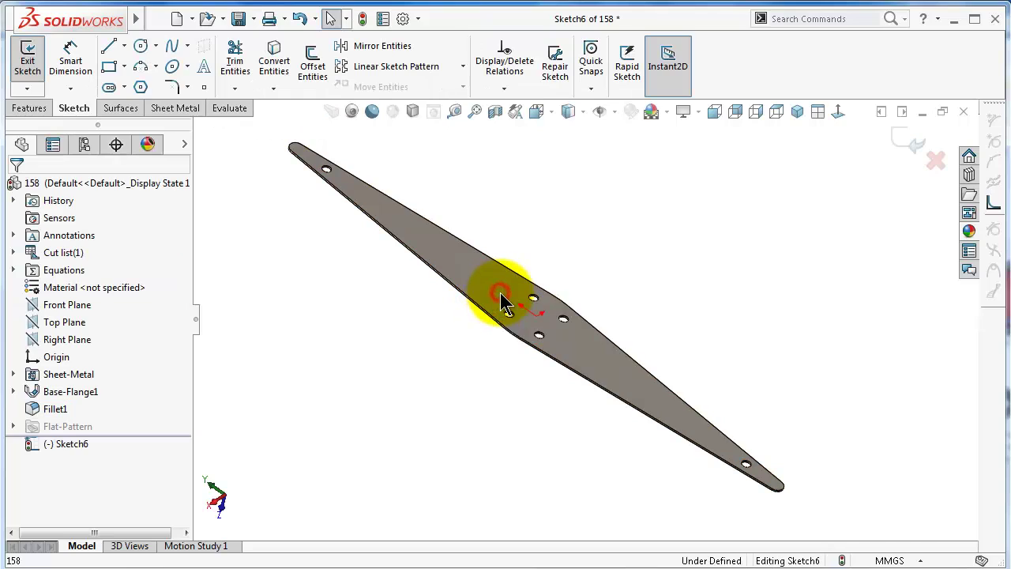
pyautogui.click(841, 117)
pyautogui.scroll(-5, 619, 277)
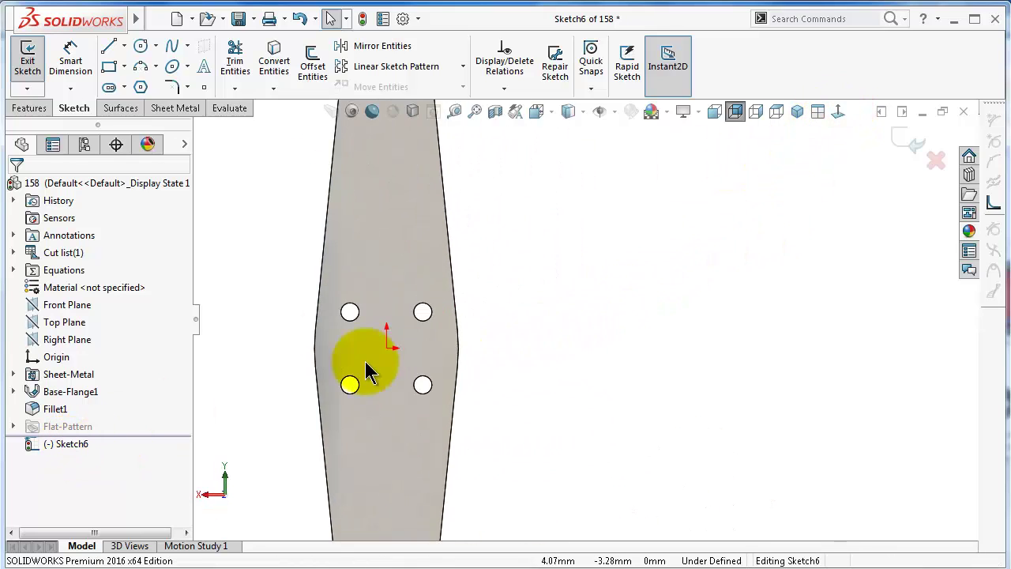
# Step: Sketch a horizontal bend line through the origin, joining the midpoints of the two rounded middle corners
pyautogui.click(124, 46)
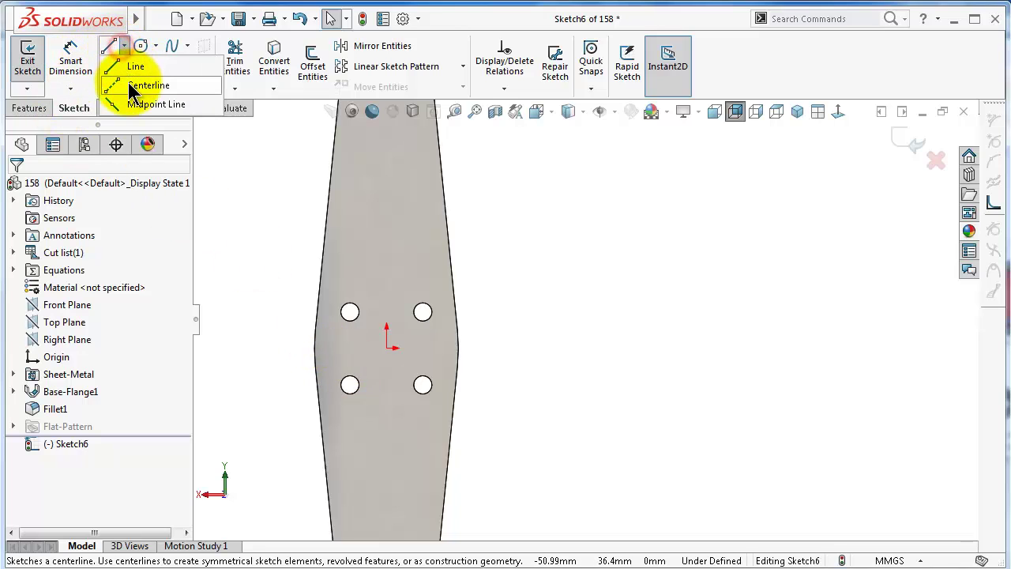
pyautogui.click(135, 67)
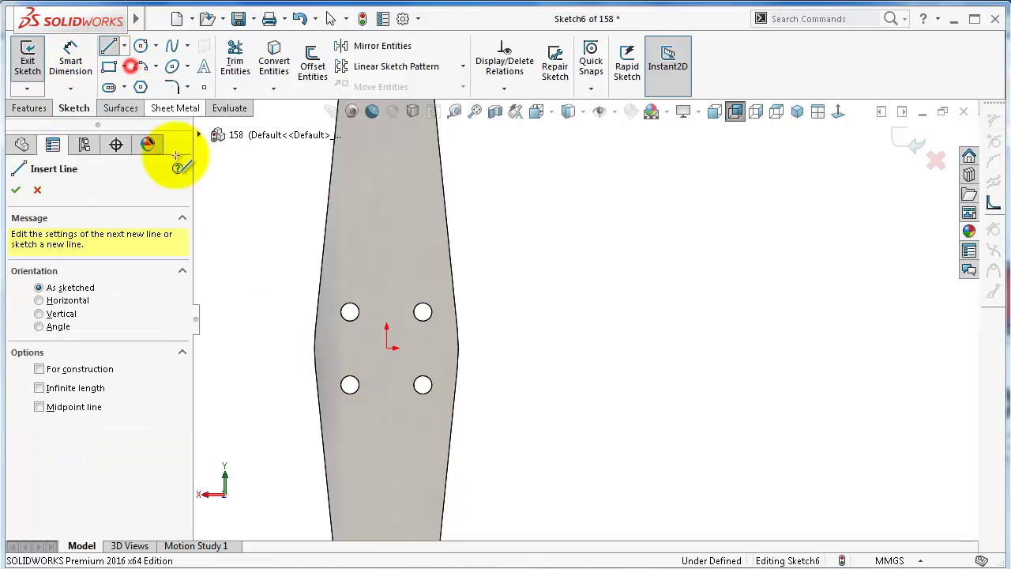
pyautogui.click(315, 348)
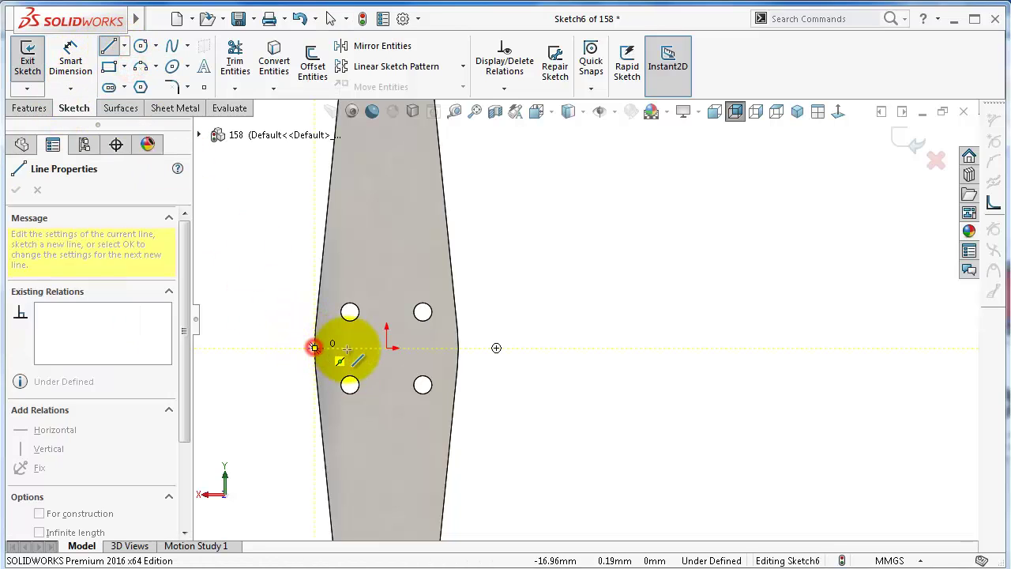
pyautogui.click(459, 349)
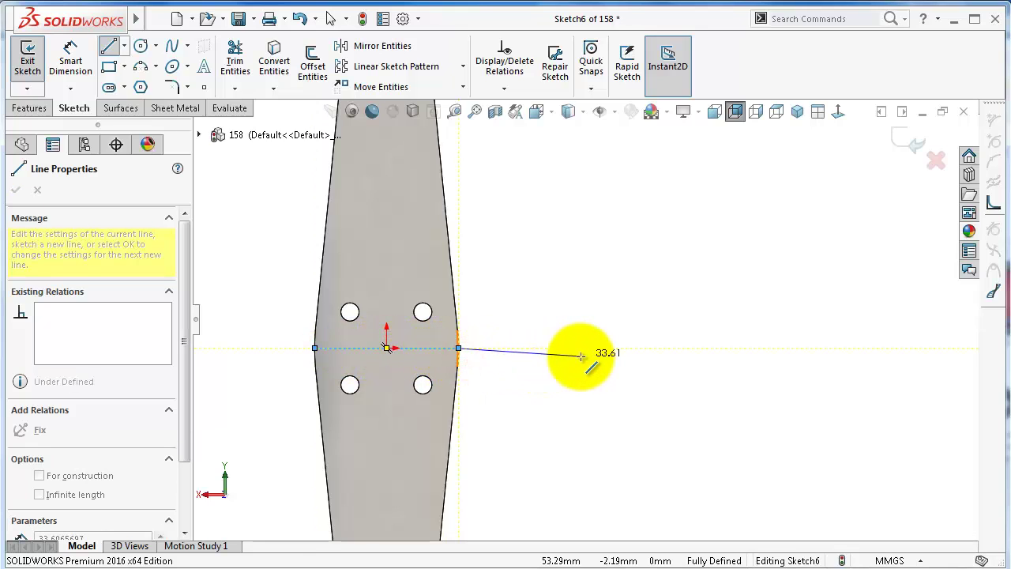
pyautogui.press('Escape')
pyautogui.scroll(3, 561, 346)
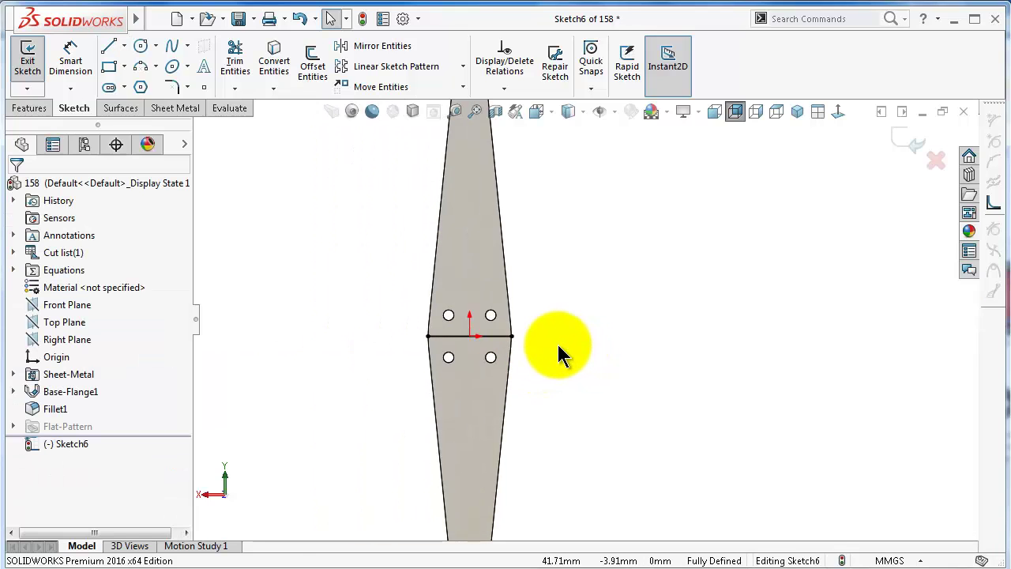
# Step: Finish the bend-line sketch and select the flange face below the line as the bend's fixed face
pyautogui.moveTo(558, 353); pyautogui.dragTo(576, 342, button='middle')
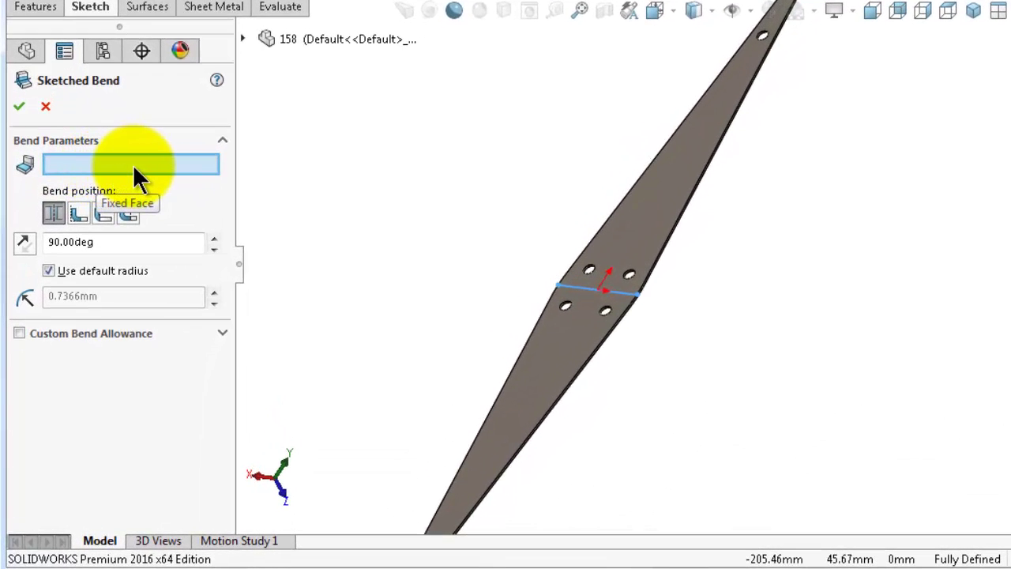
pyautogui.click(560, 352)
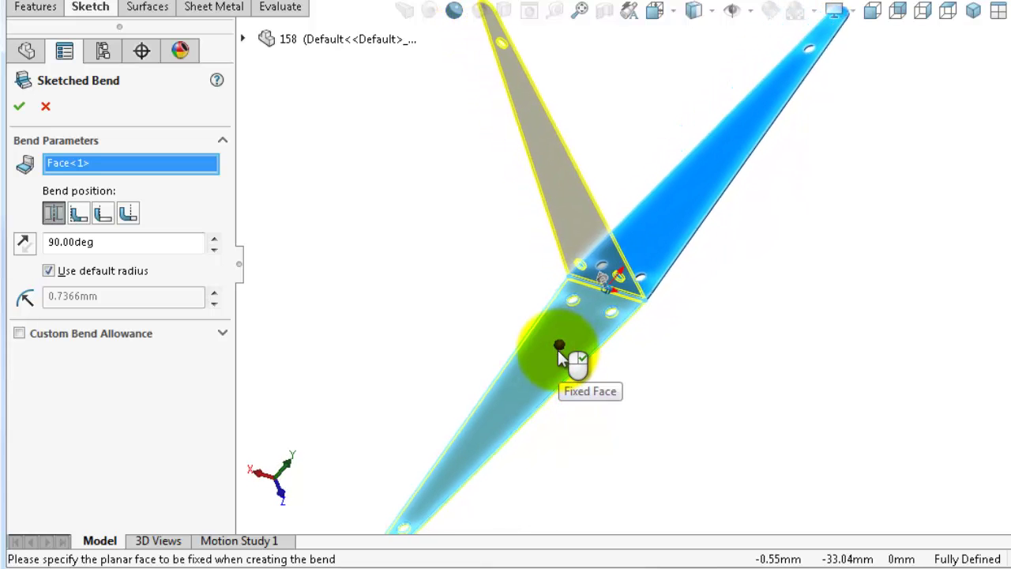
pyautogui.press('Left')
pyautogui.press('Left')
pyautogui.press('Left')
pyautogui.press('Left')
pyautogui.press('Left')
pyautogui.press('Left')
pyautogui.press('Left')
pyautogui.press('Left')
pyautogui.press('Left')
pyautogui.press('Left')
pyautogui.press('Left')
pyautogui.press('Left')
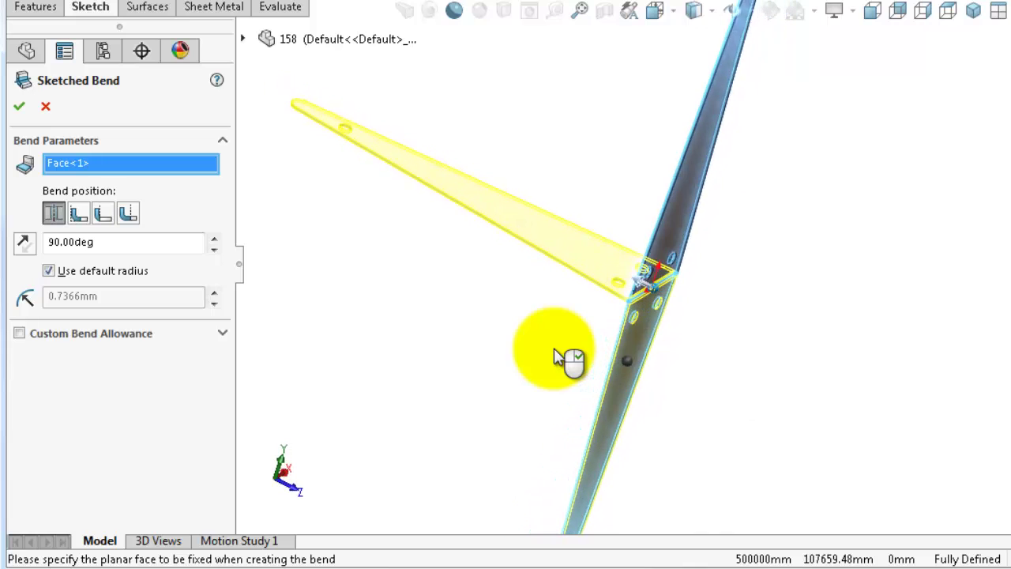
pyautogui.press('Left')
pyautogui.press('Left')
pyautogui.press('Left')
pyautogui.press('Left')
pyautogui.press('Left')
pyautogui.press('Left')
pyautogui.moveTo(554, 347); pyautogui.dragTo(301, 326, button='middle')
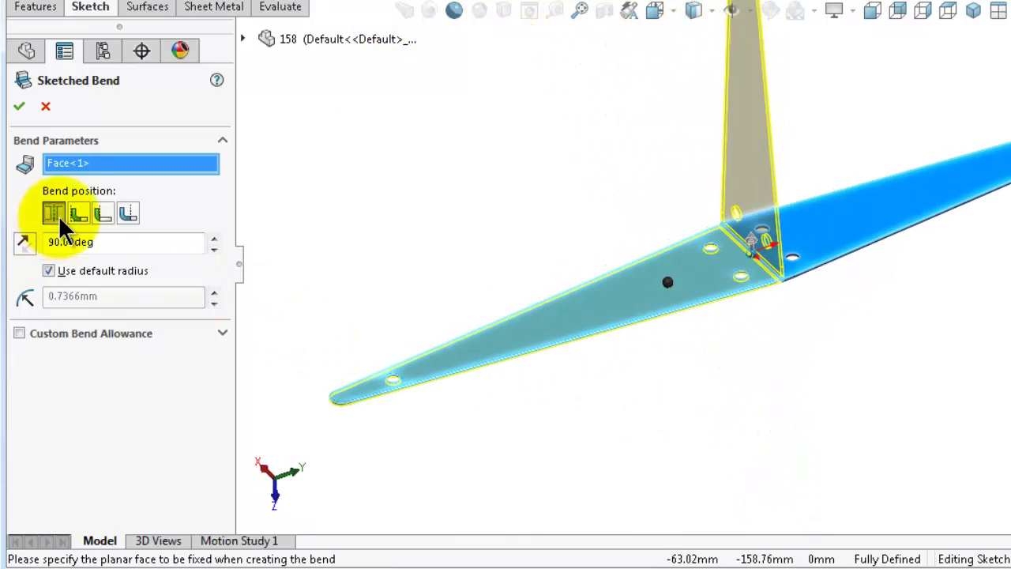
# Step: Preview the Material Inside, Material Outside and Bend Outside positions, and return the bend position to Bend Centerline
pyautogui.press('Up')
pyautogui.press('Up')
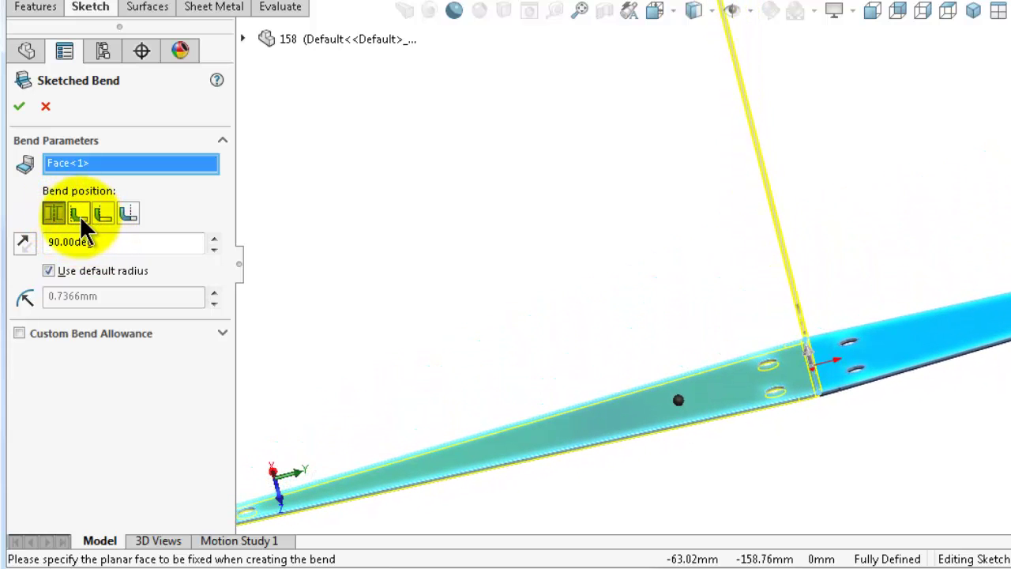
pyautogui.click(78, 213)
pyautogui.click(103, 213)
pyautogui.click(127, 213)
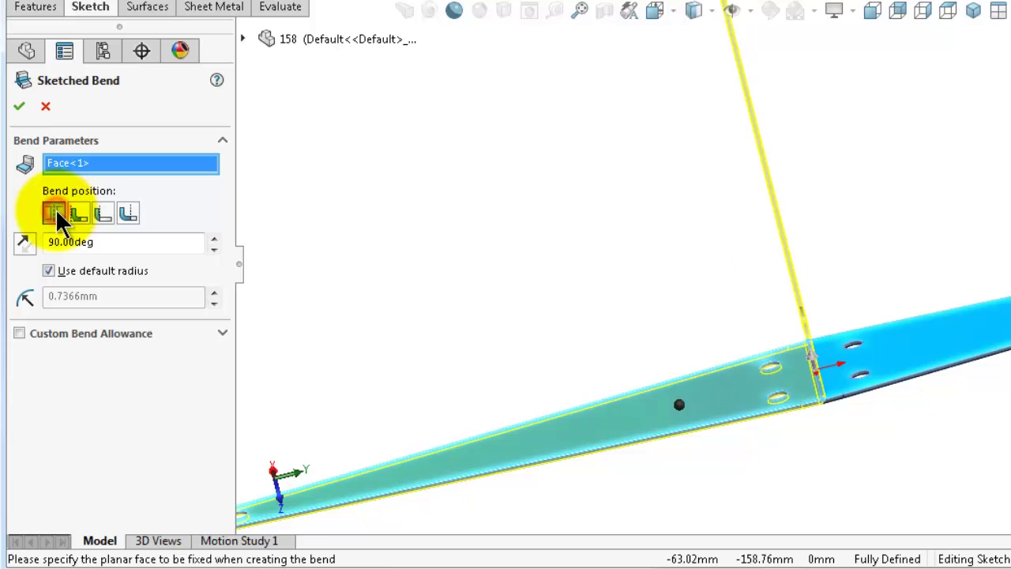
pyautogui.press('Down')
pyautogui.press('Down')
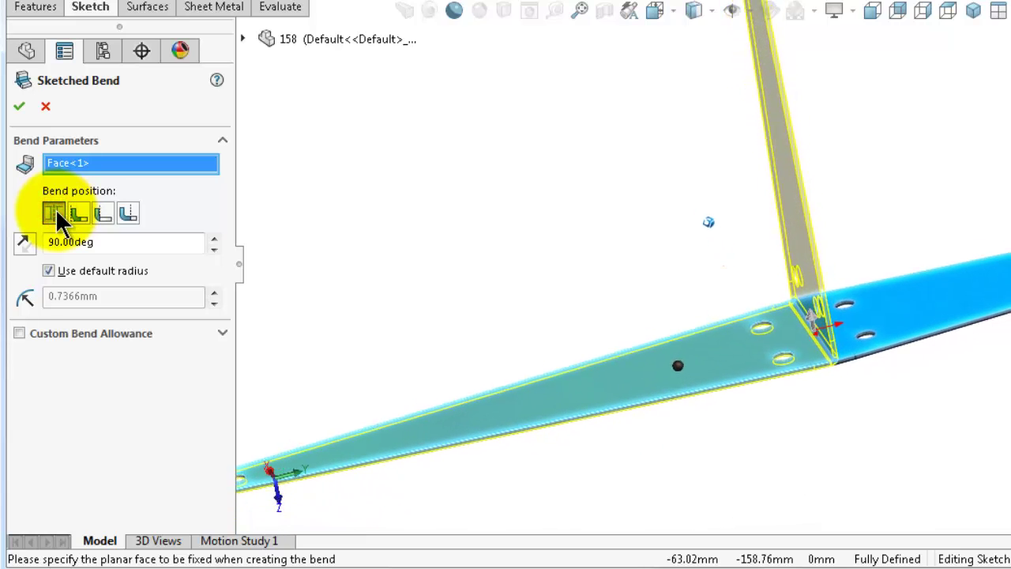
# Step: Set the sketched bend's angle to 89 degrees
pyautogui.click(214, 238)
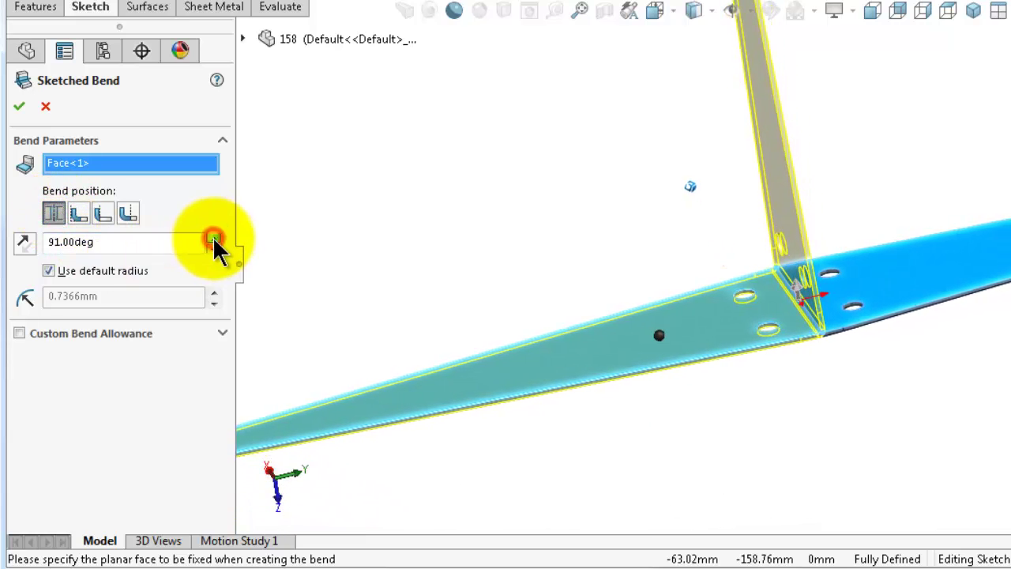
pyautogui.click(214, 237)
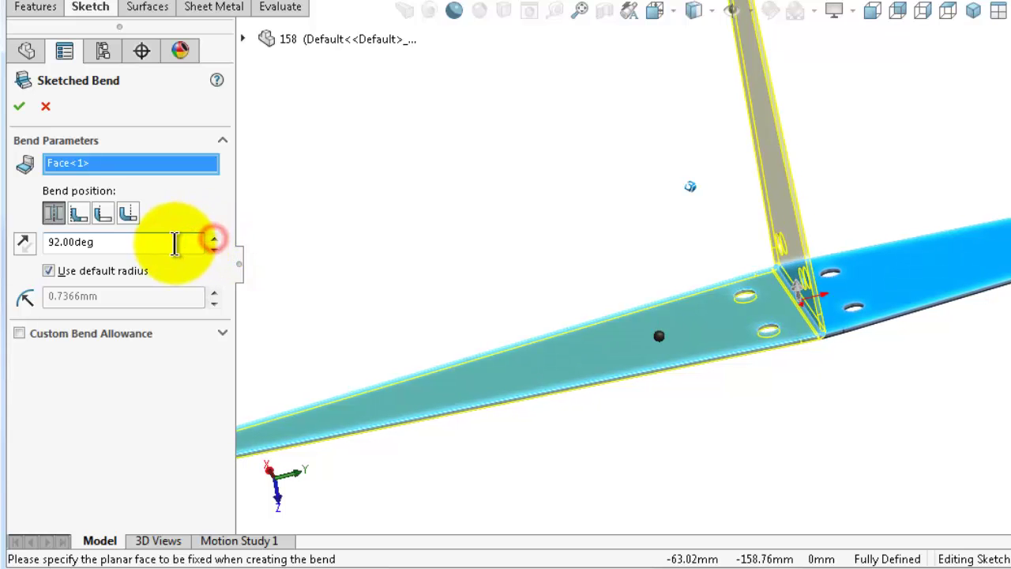
pyautogui.click(215, 238)
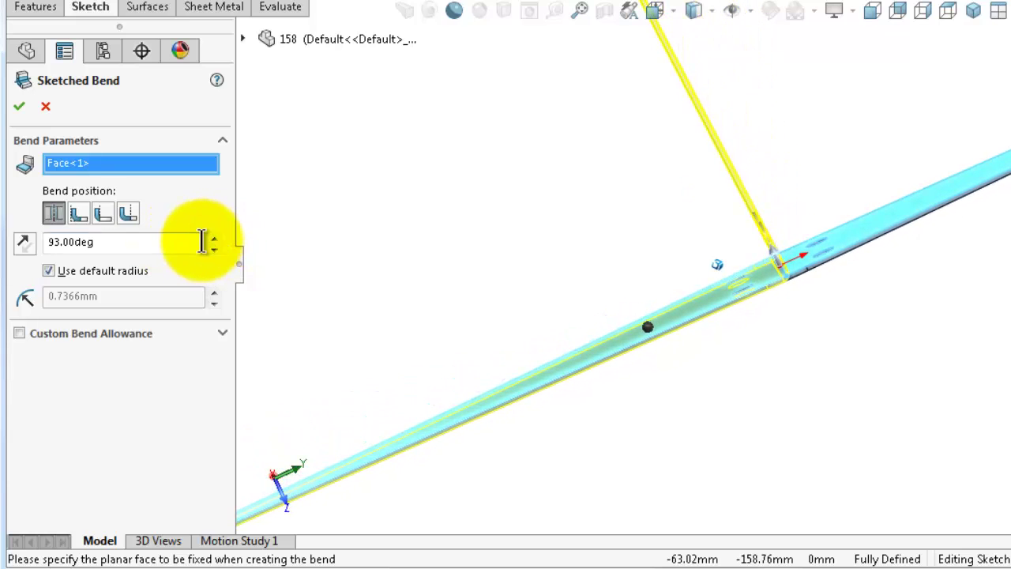
pyautogui.click(214, 247)
pyautogui.click(214, 247)
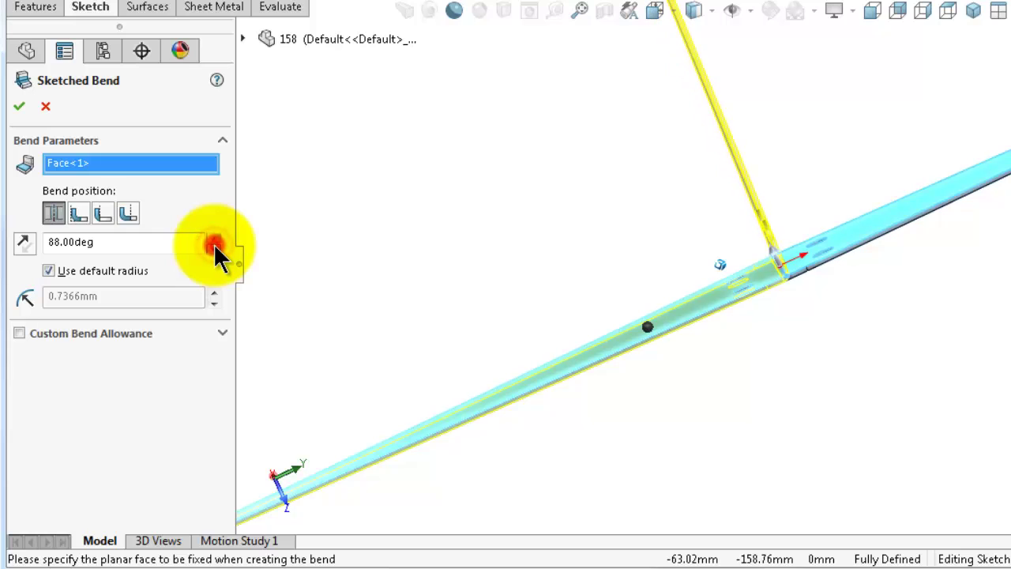
pyautogui.click(214, 247)
pyautogui.moveTo(156, 248); pyautogui.dragTo(49, 249)
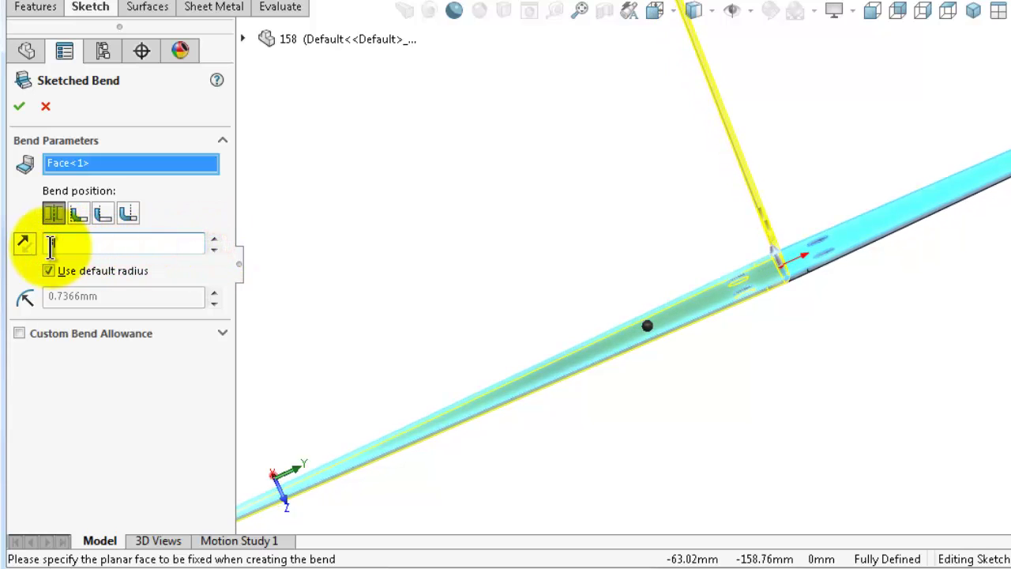
pyautogui.click(22, 270)
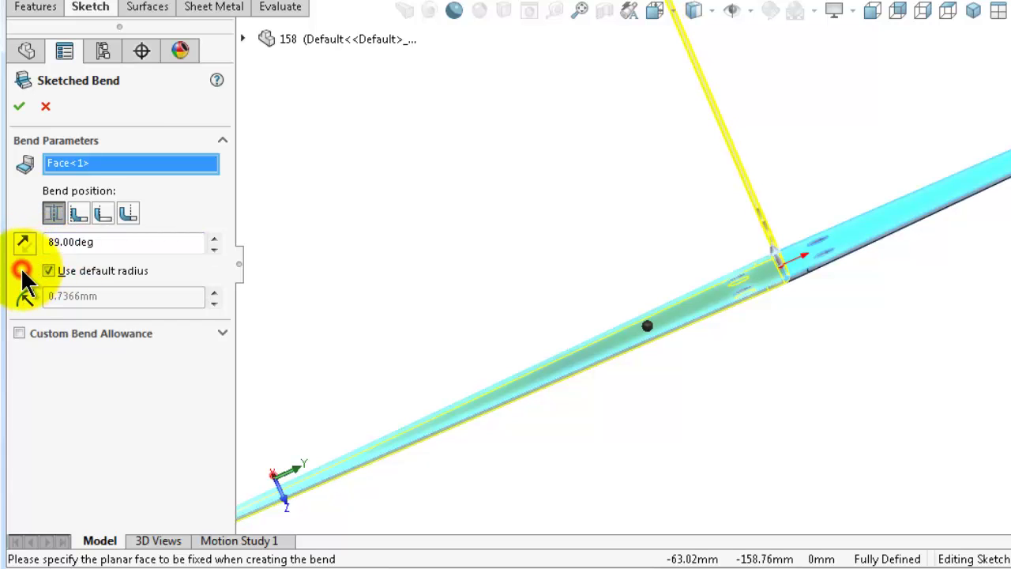
# Step: Replace the default bend radius with 10 mm and create the sketched bend
pyautogui.moveTo(792, 270); pyautogui.dragTo(720, 206, button='middle')
pyautogui.scroll(-3, 783, 252)
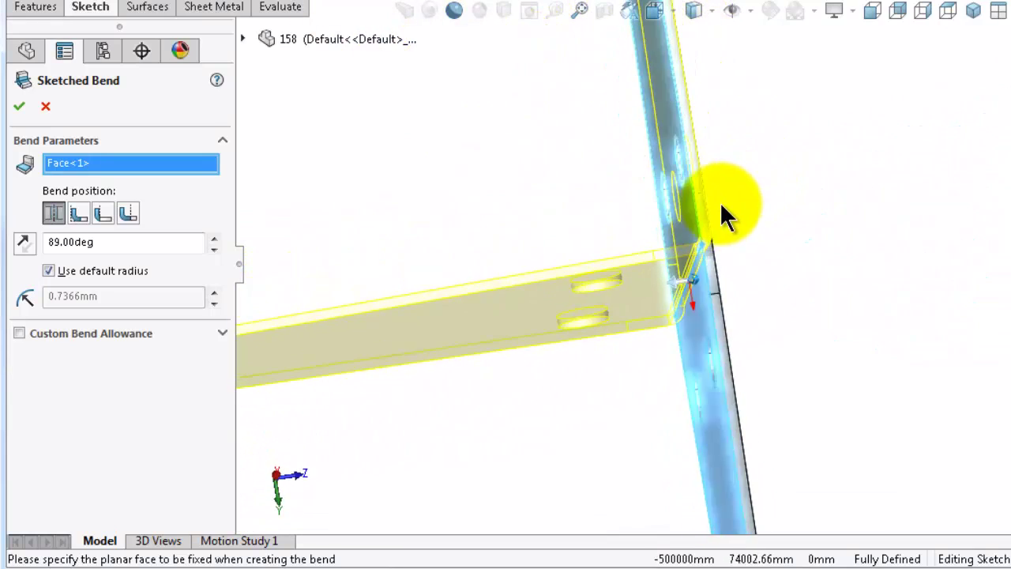
pyautogui.click(49, 270)
pyautogui.doubleClick(129, 295)
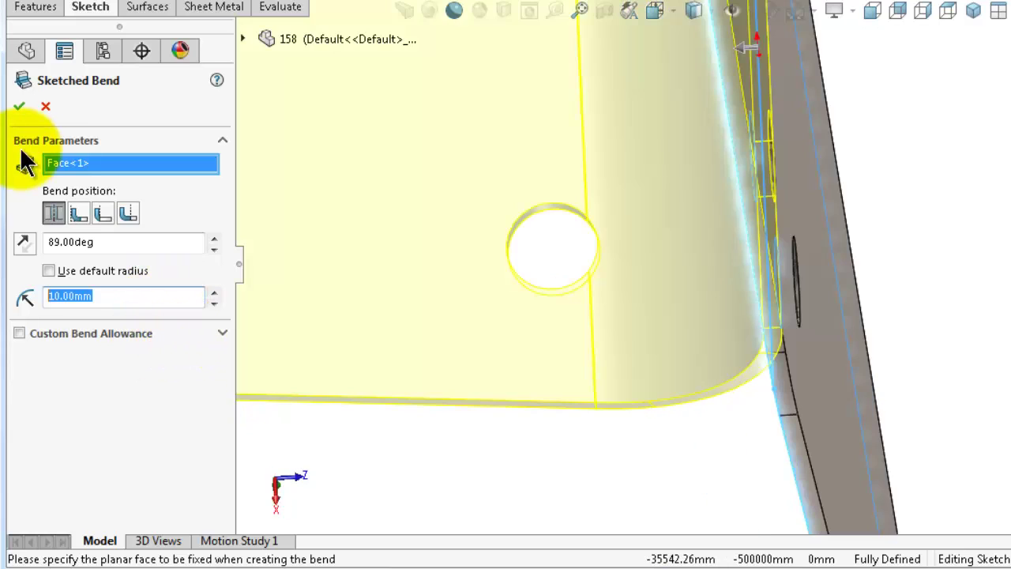
pyautogui.click(19, 106)
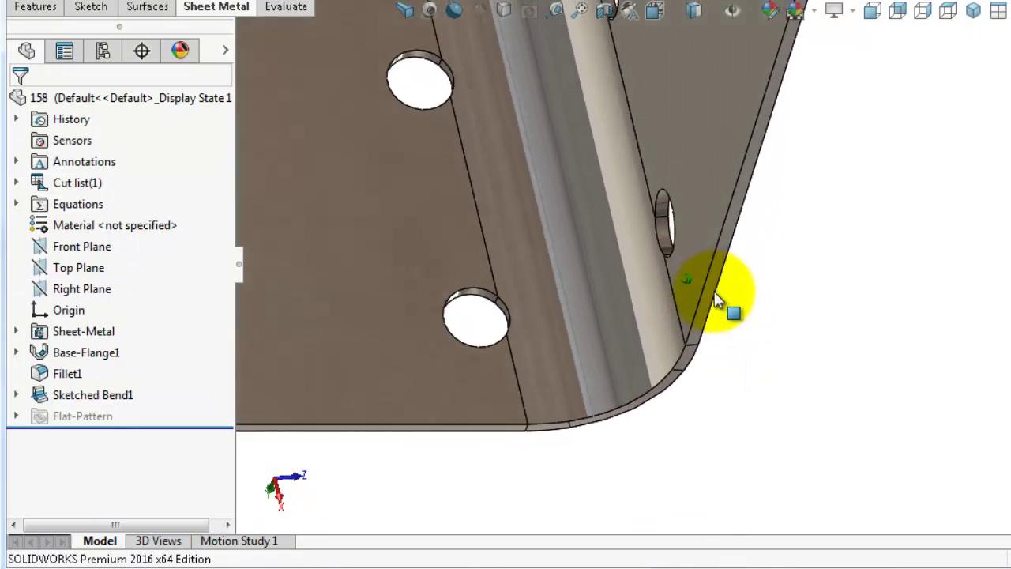
# Step: Edit the base flange sketch and set the holes' vertical offset from the middle centerline to 12 mm
pyautogui.moveTo(714, 298); pyautogui.dragTo(688, 293, button='middle')
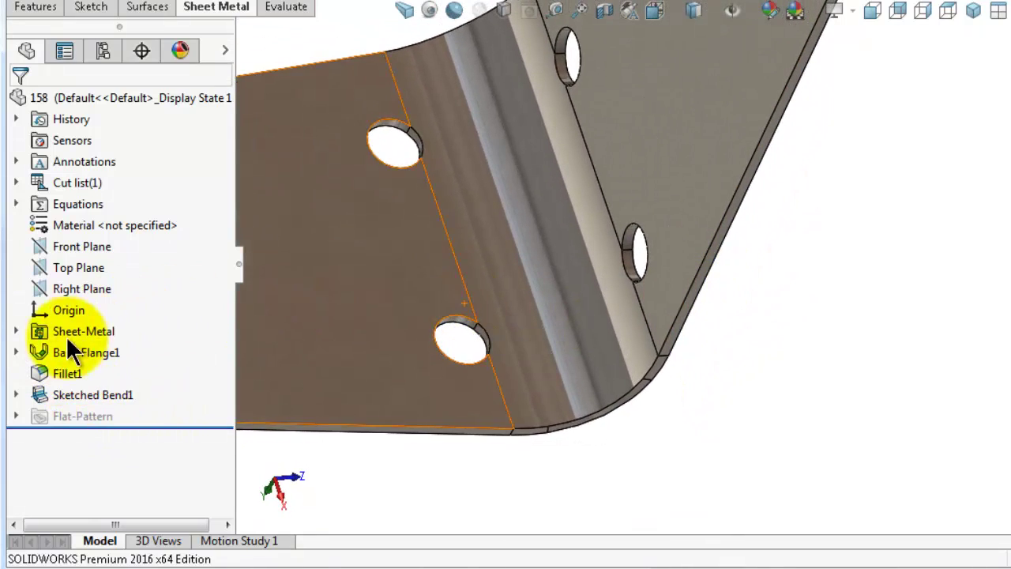
pyautogui.click(15, 352)
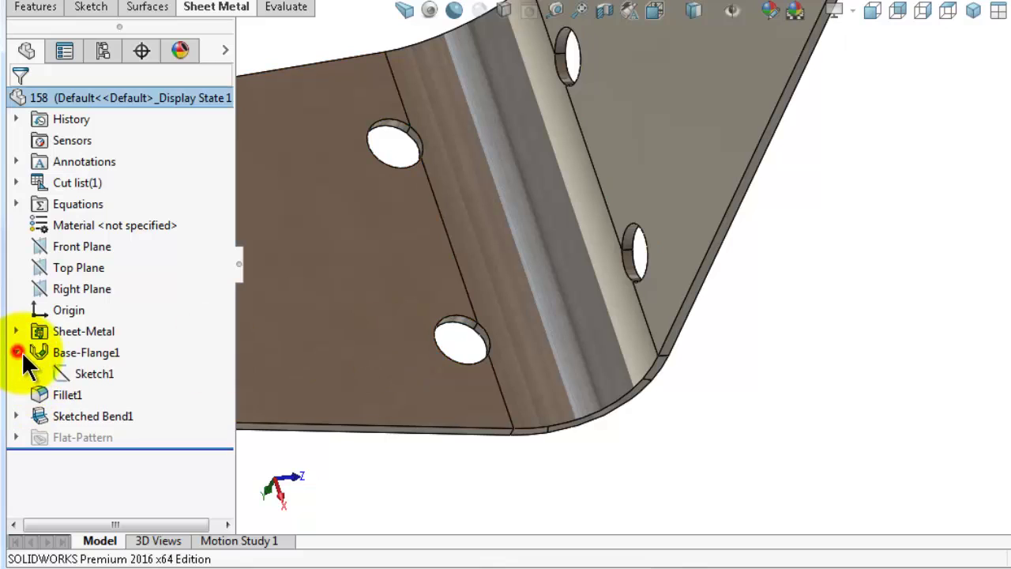
pyautogui.click(88, 370)
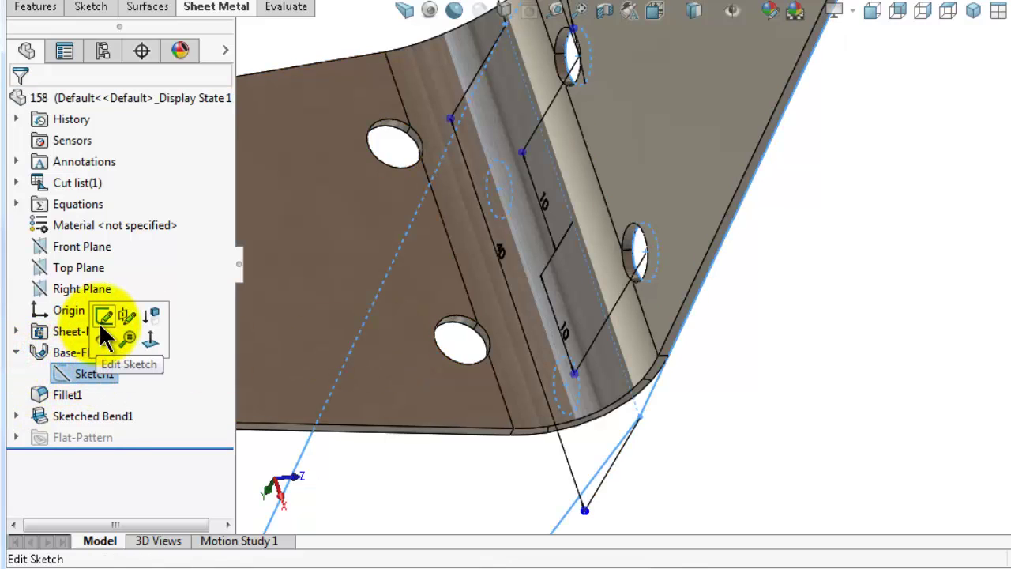
pyautogui.click(104, 316)
pyautogui.click(1010, 11)
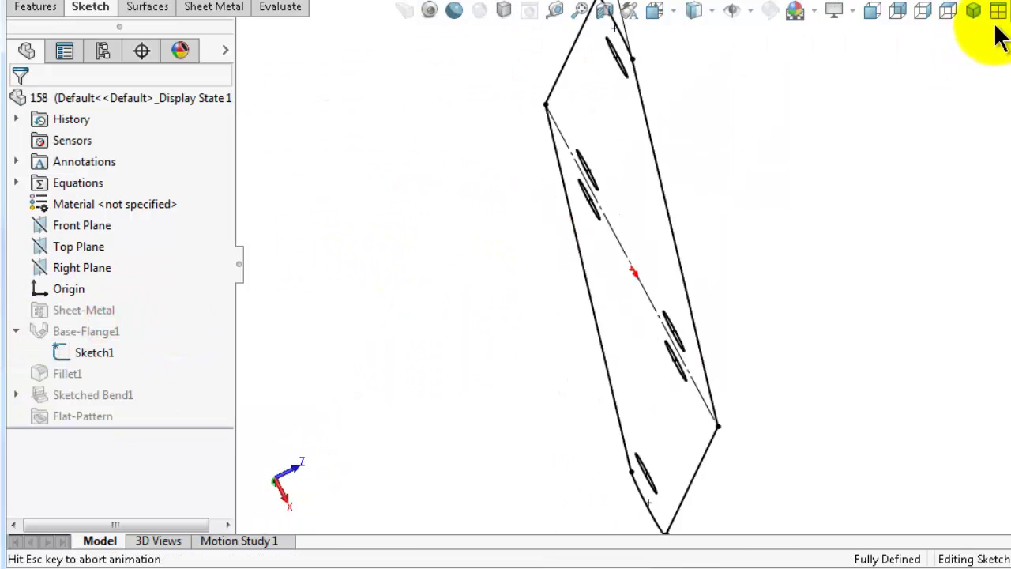
pyautogui.scroll(-9, 742, 251)
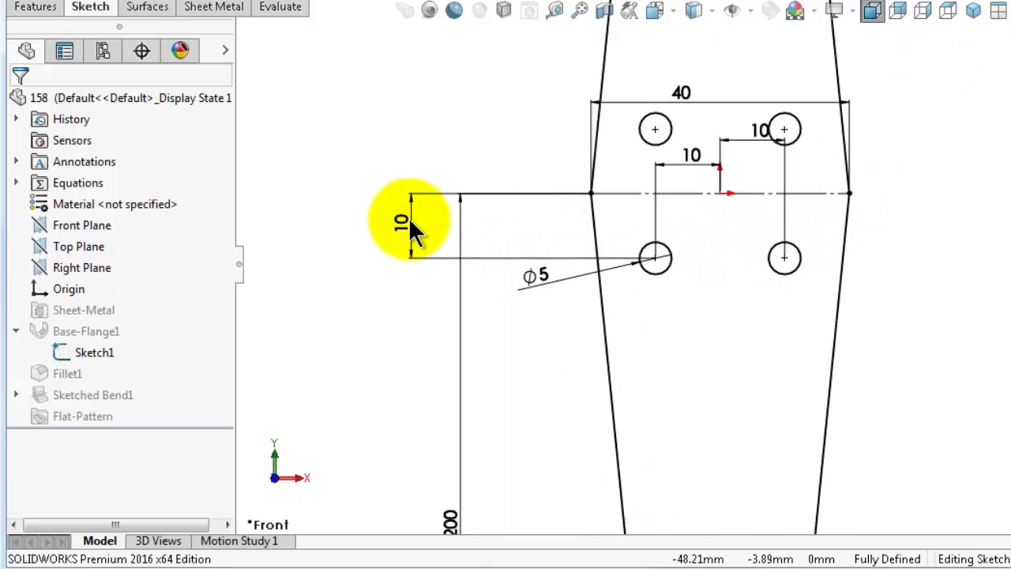
pyautogui.doubleClick(408, 223)
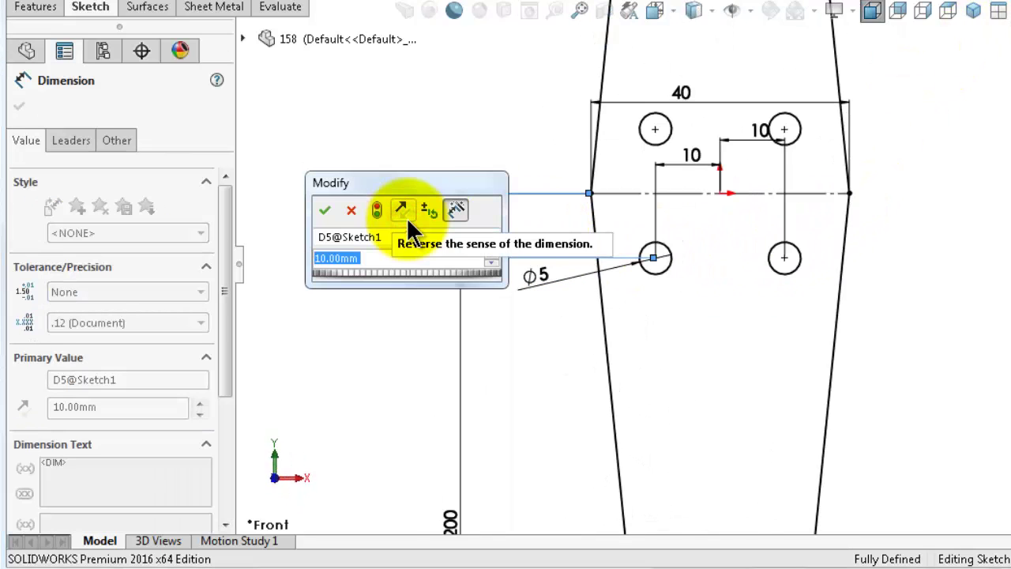
pyautogui.write('12')
pyautogui.press('Return')
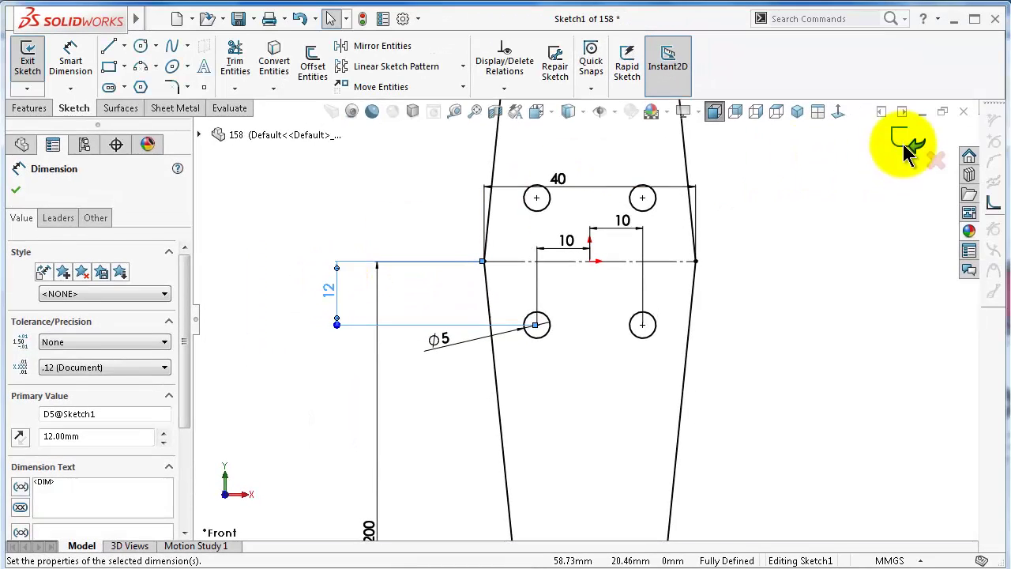
pyautogui.click(907, 147)
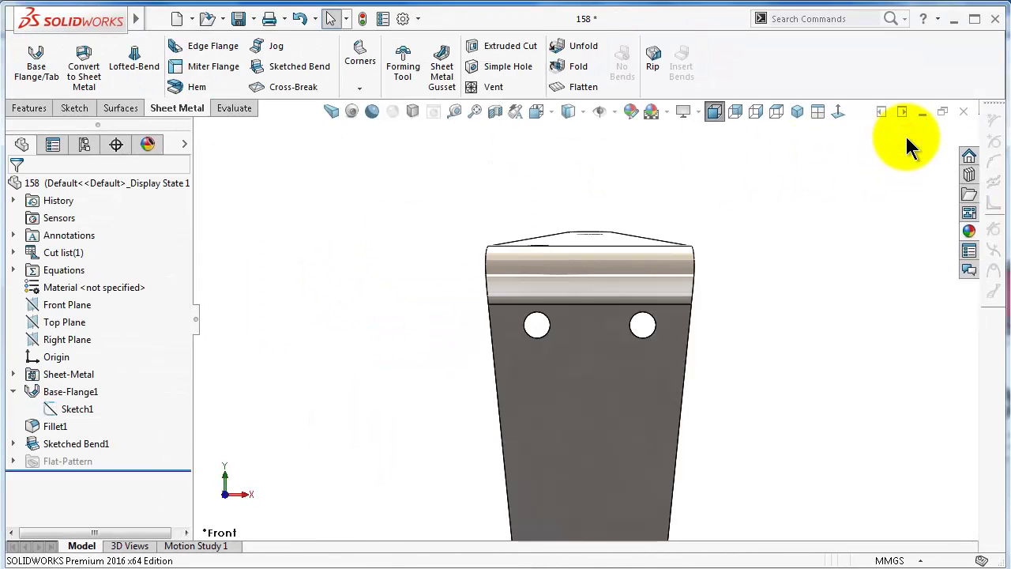
# Step: Examine the bent hanger from several sides, checking the holes' clearance from the bend
pyautogui.moveTo(331, 378); pyautogui.dragTo(499, 388, button='middle')
pyautogui.scroll(-2, 551, 365)
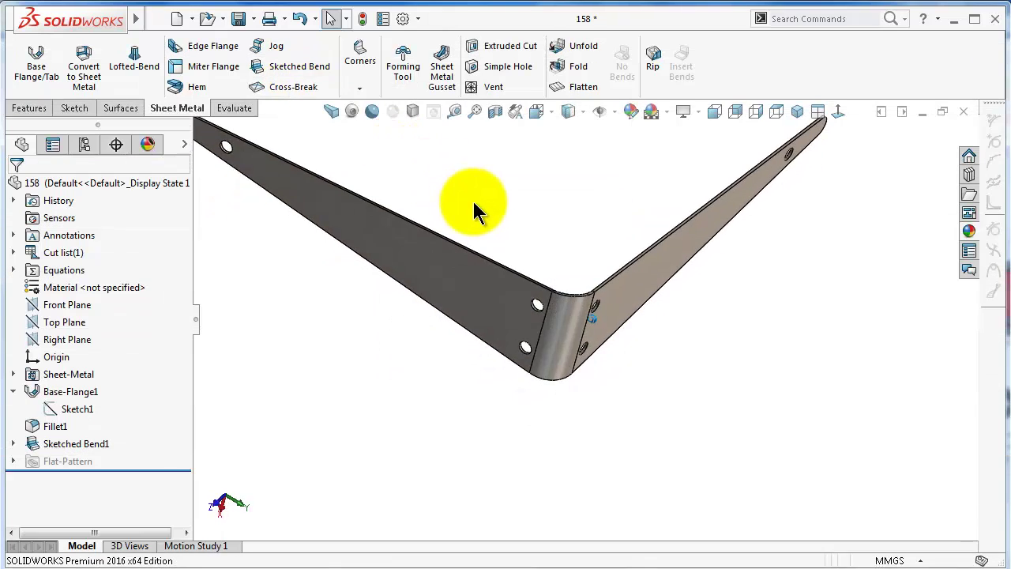
pyautogui.moveTo(475, 203); pyautogui.dragTo(489, 156, button='middle')
pyautogui.moveTo(559, 229)
pyautogui.mouseDown(button='middle')
pyautogui.moveTo(562, 212)
pyautogui.moveTo(603, 243)
pyautogui.moveTo(571, 225)
pyautogui.mouseUp(button='middle')
pyautogui.moveTo(507, 239); pyautogui.dragTo(507, 241, button='middle')
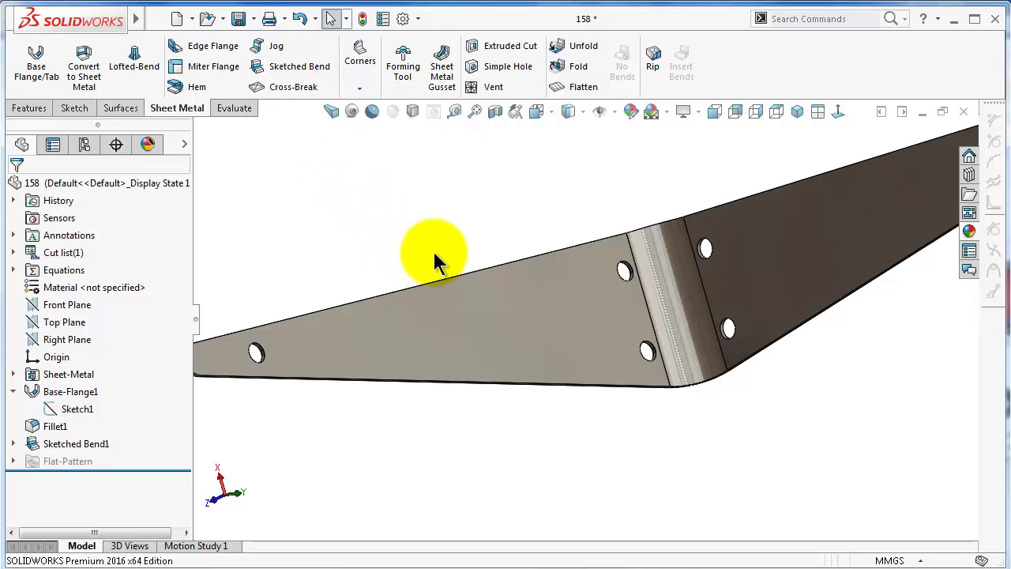
pyautogui.scroll(4, 590, 264)
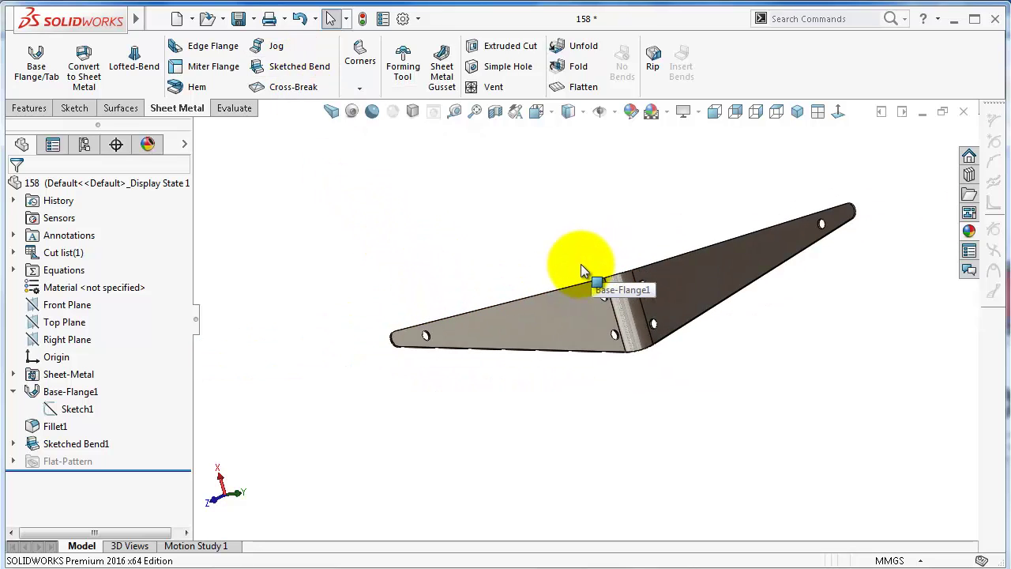
pyautogui.moveTo(616, 267)
pyautogui.mouseDown(button='middle')
pyautogui.moveTo(651, 317)
pyautogui.moveTo(590, 314)
pyautogui.mouseUp(button='middle')
pyautogui.press('Left')
pyautogui.press('Left')
pyautogui.press('Left')
pyautogui.press('Left')
pyautogui.press('Left')
pyautogui.press('Left')
pyautogui.press('Left')
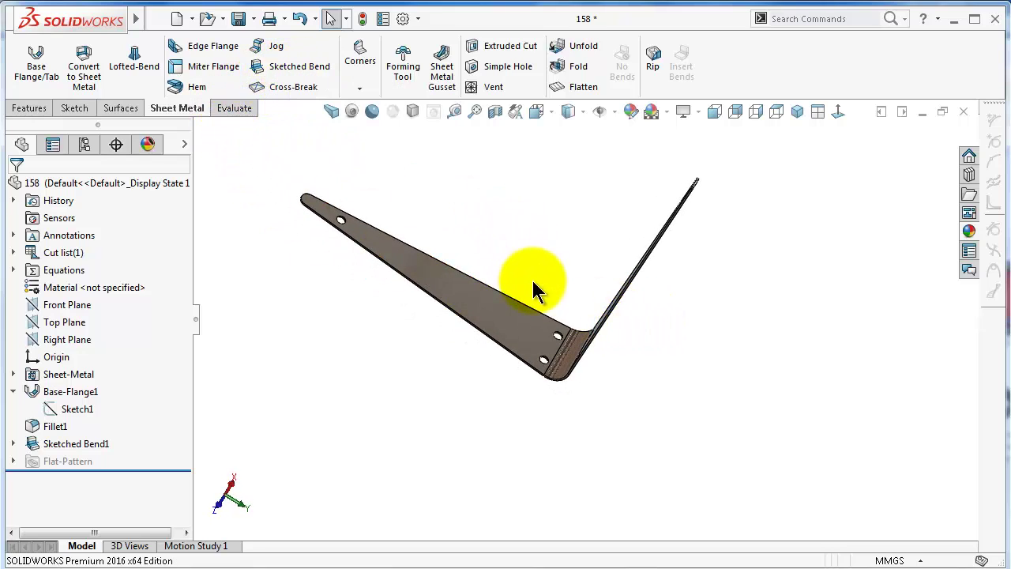
pyautogui.moveTo(519, 372); pyautogui.dragTo(528, 230, button='middle')
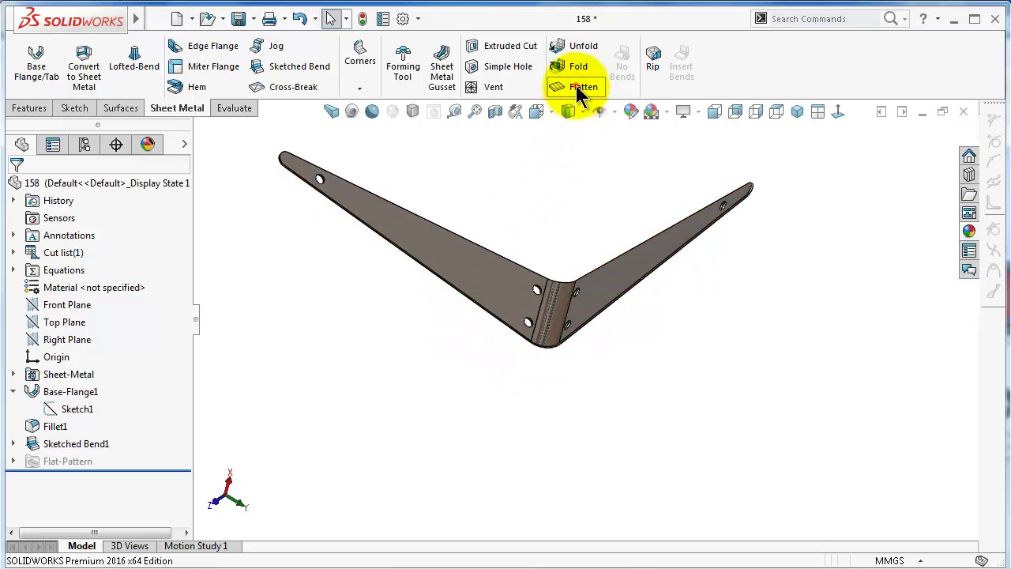
# Step: Flatten the hanger and view its flat pattern face-on
pyautogui.click(577, 87)
pyautogui.click(836, 111)
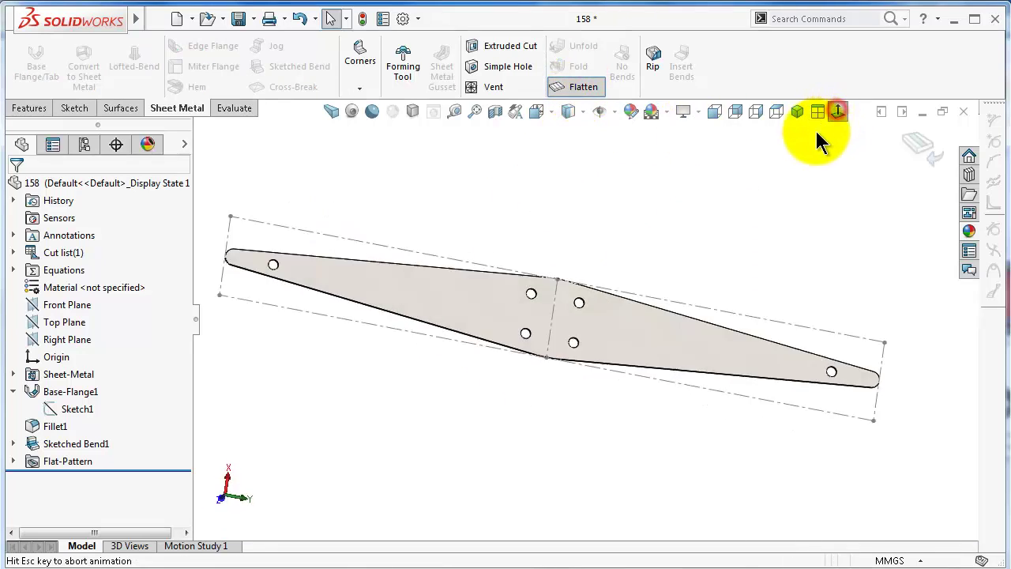
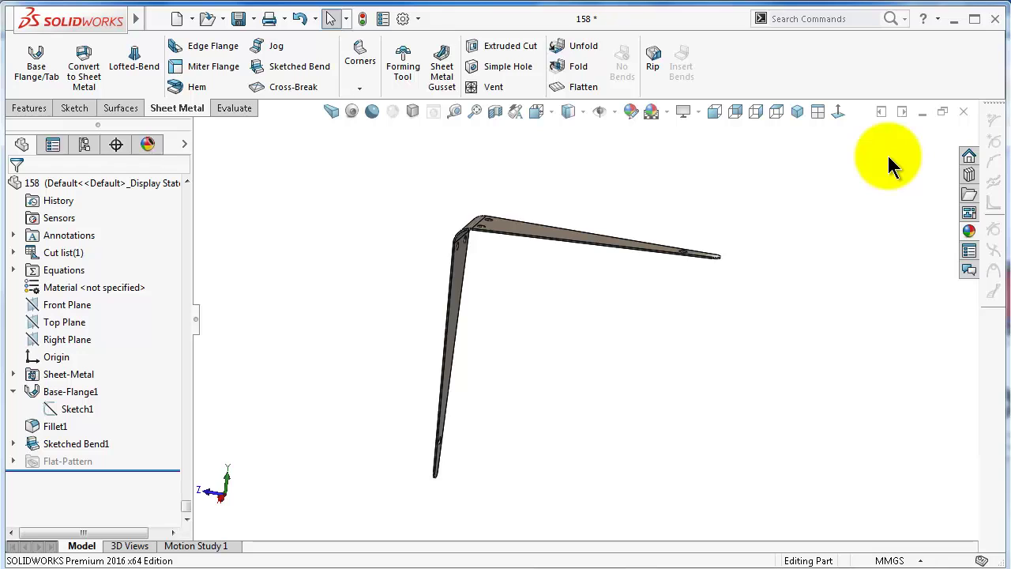
# Step: On the Right Plane, sketch an open L profile above the hanger with a vertical line about 164 mm and a horizontal line about 104 mm
pyautogui.moveTo(211, 118); pyautogui.dragTo(256, 158, button='middle')
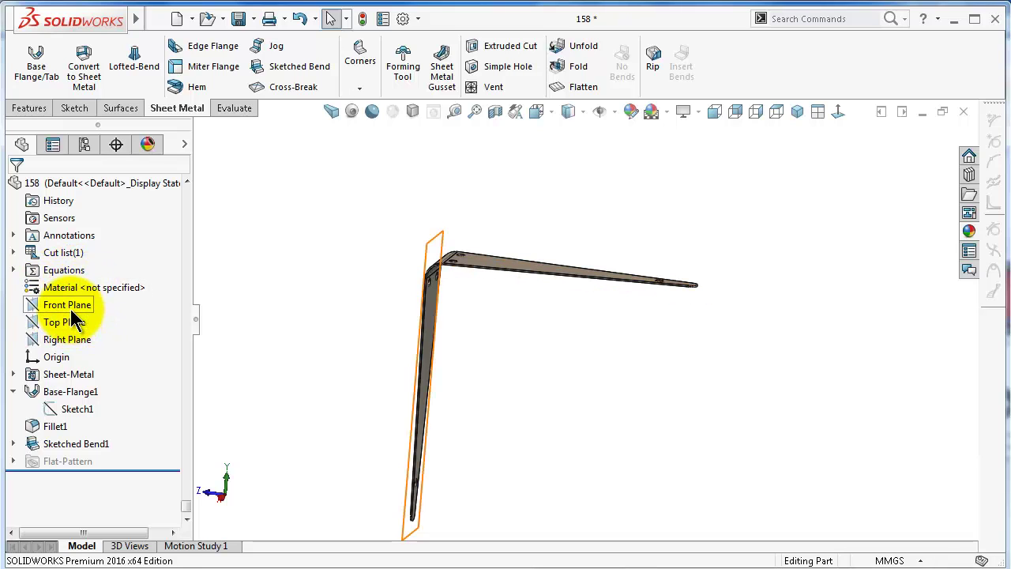
pyautogui.click(69, 340)
pyautogui.click(67, 312)
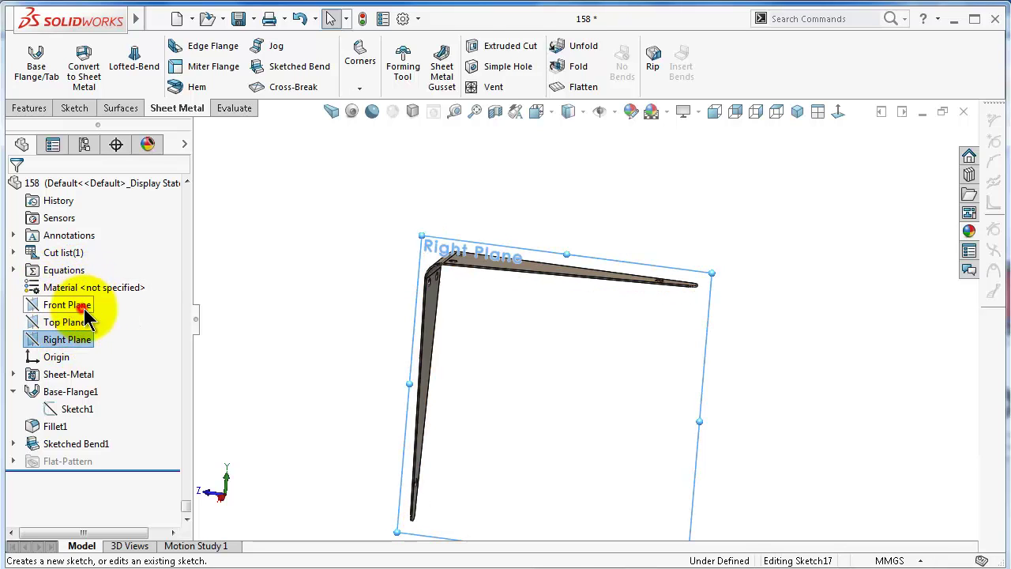
pyautogui.click(838, 111)
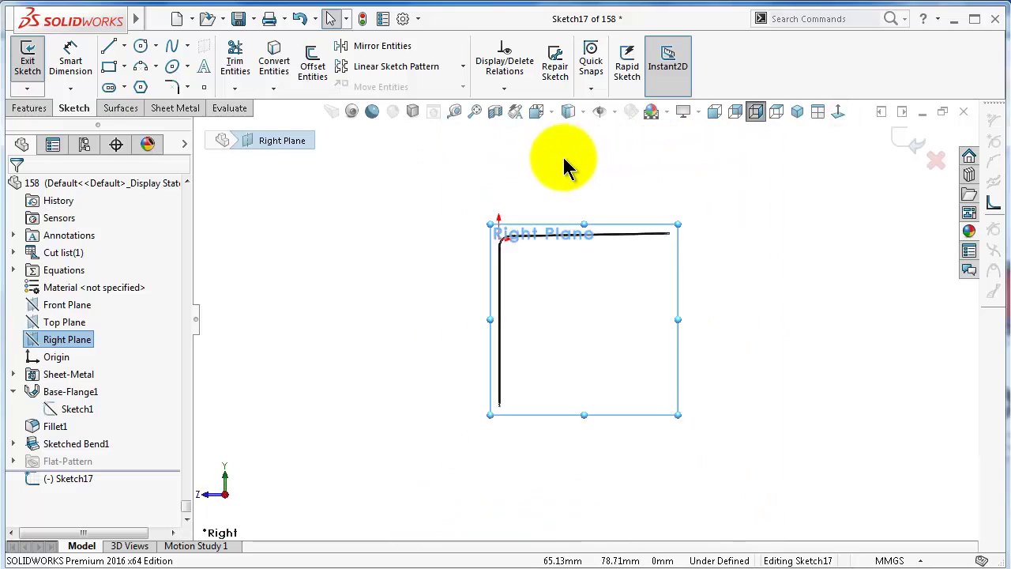
pyautogui.click(109, 49)
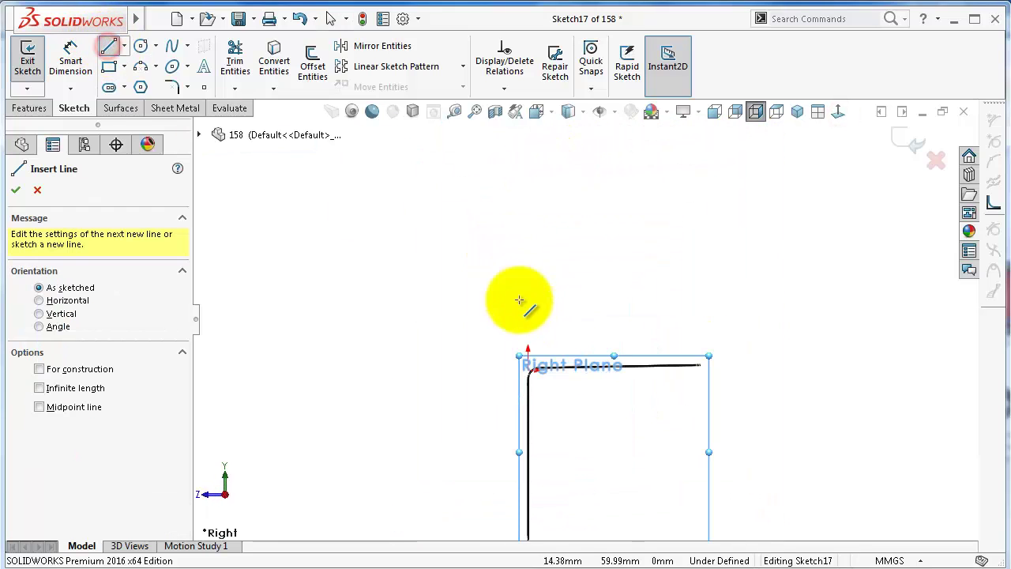
pyautogui.click(527, 252)
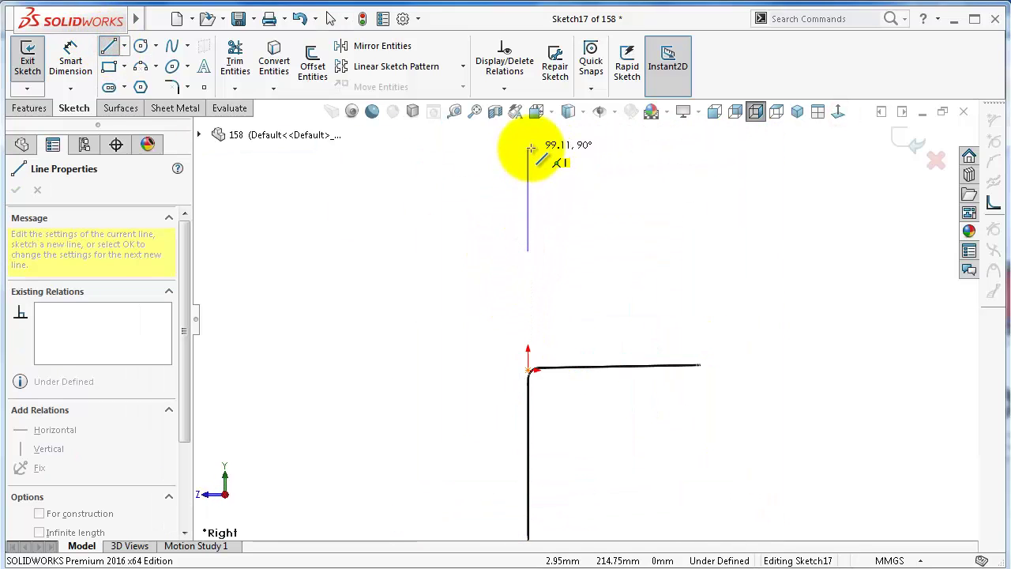
pyautogui.scroll(2, 532, 145)
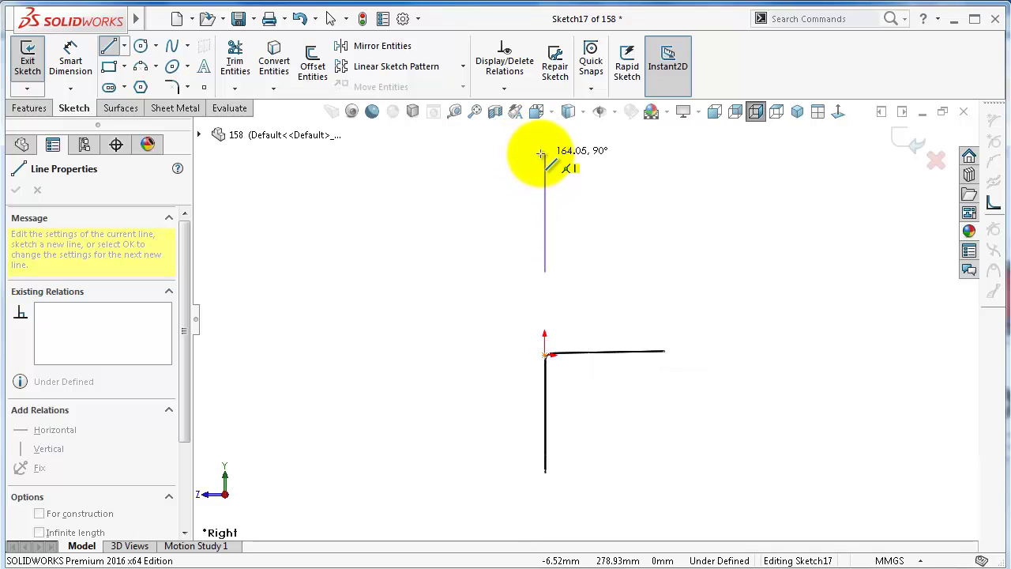
pyautogui.click(542, 154)
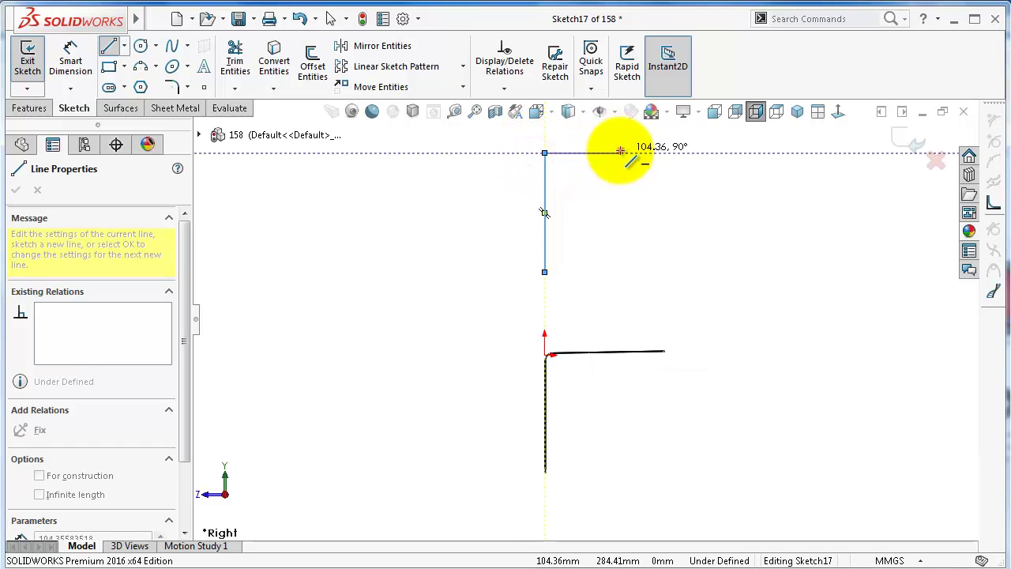
pyautogui.doubleClick(621, 152)
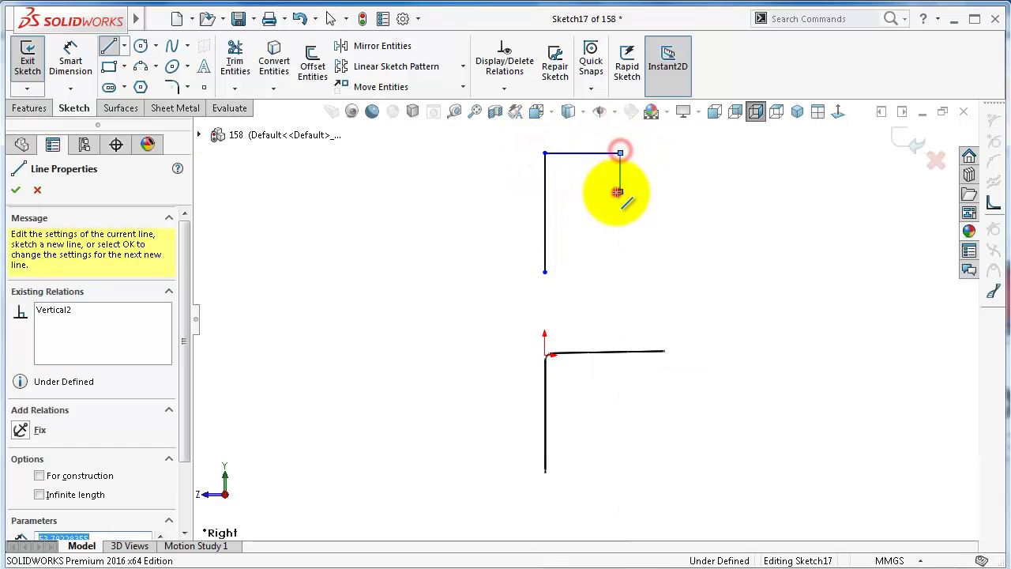
# Step: Start a base flange from the L profile, extruded Mid Plane to a width of 40 mm
pyautogui.click(167, 109)
pyautogui.click(36, 67)
pyautogui.moveTo(452, 219); pyautogui.dragTo(435, 301, button='middle')
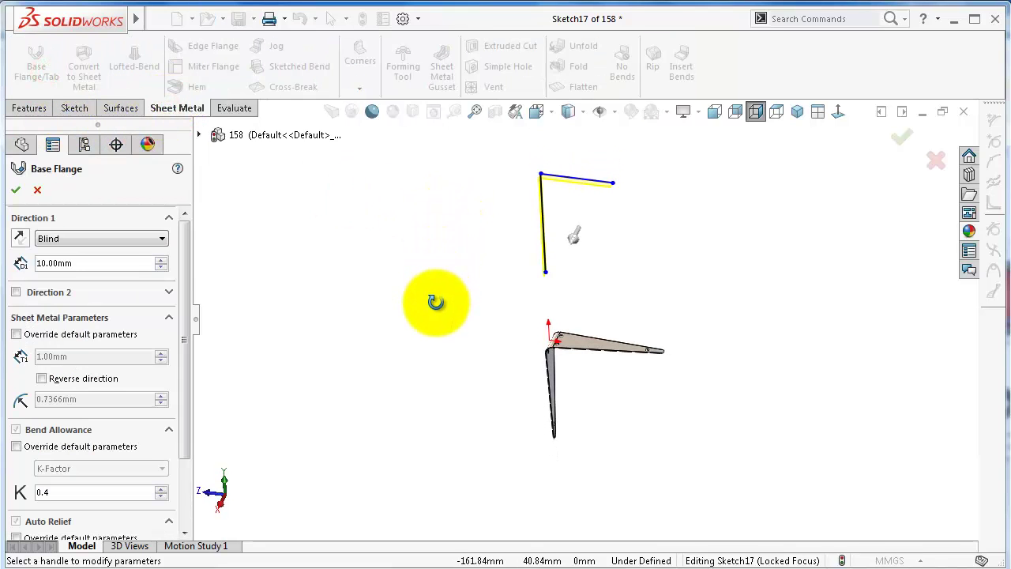
pyautogui.click(161, 259)
pyautogui.click(129, 236)
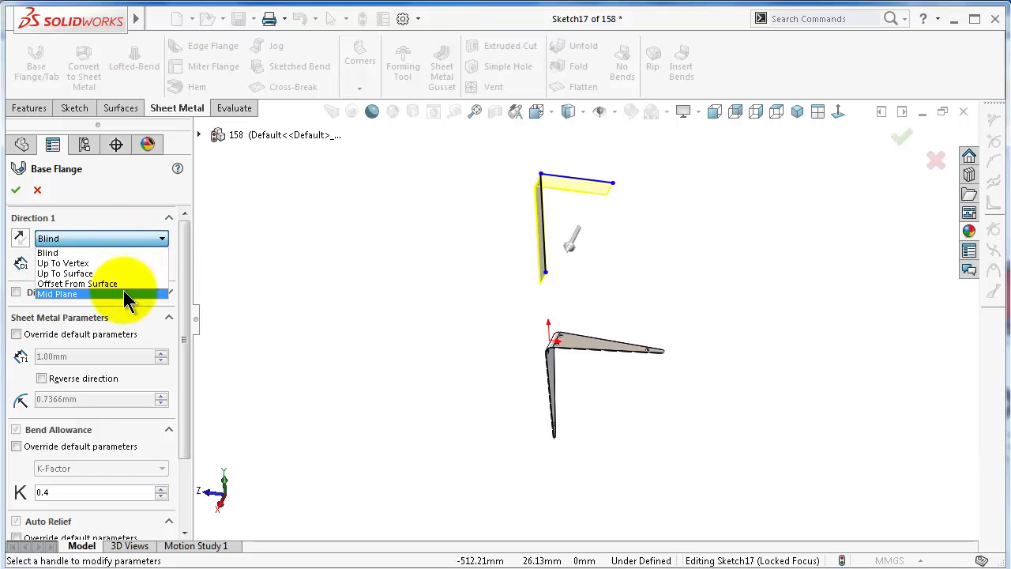
pyautogui.click(124, 291)
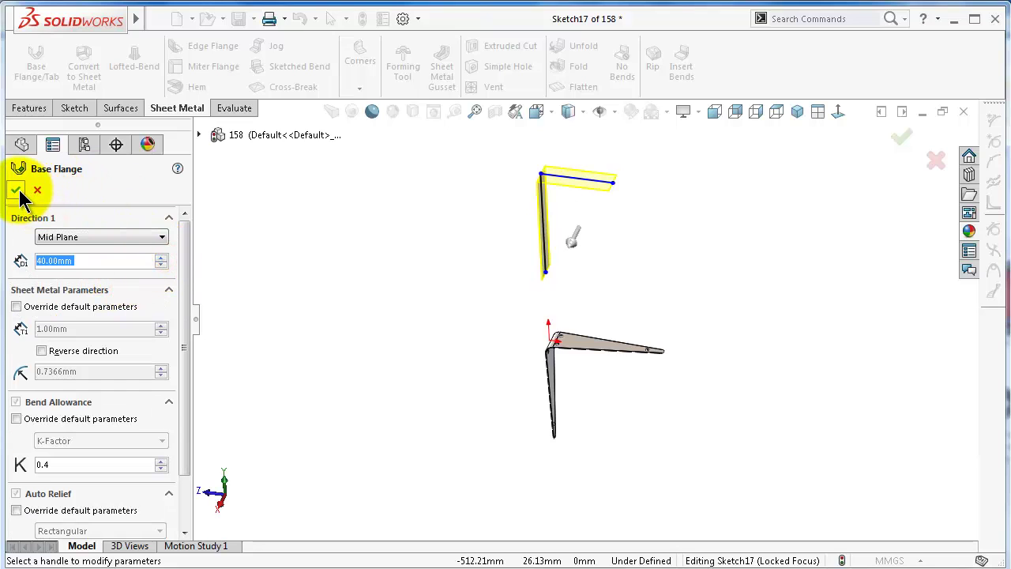
# Step: Preview the base flange with its thickness direction reversed and restore the original direction
pyautogui.moveTo(180, 291); pyautogui.dragTo(181, 349)
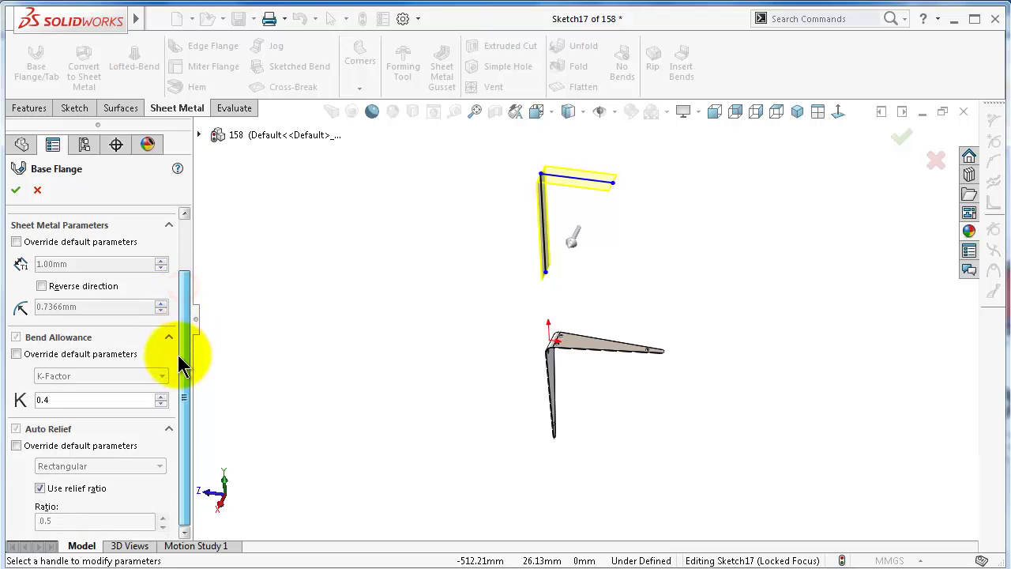
pyautogui.click(41, 286)
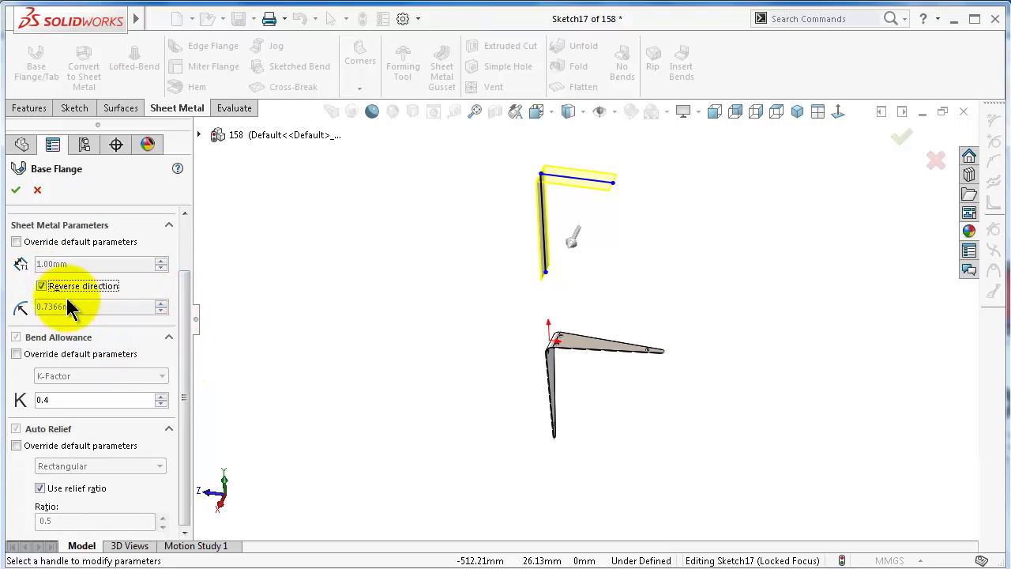
pyautogui.click(42, 287)
pyautogui.moveTo(181, 308); pyautogui.dragTo(189, 247)
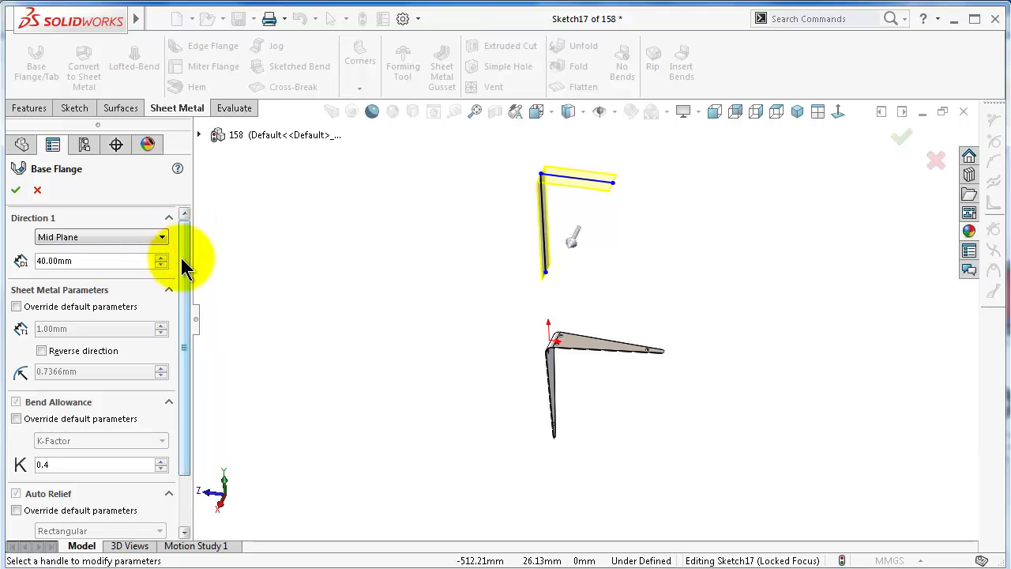
# Step: Override the default sheet metal parameters with a 10 mm bend radius and create the base flange
pyautogui.click(16, 306)
pyautogui.moveTo(96, 371); pyautogui.dragTo(33, 363)
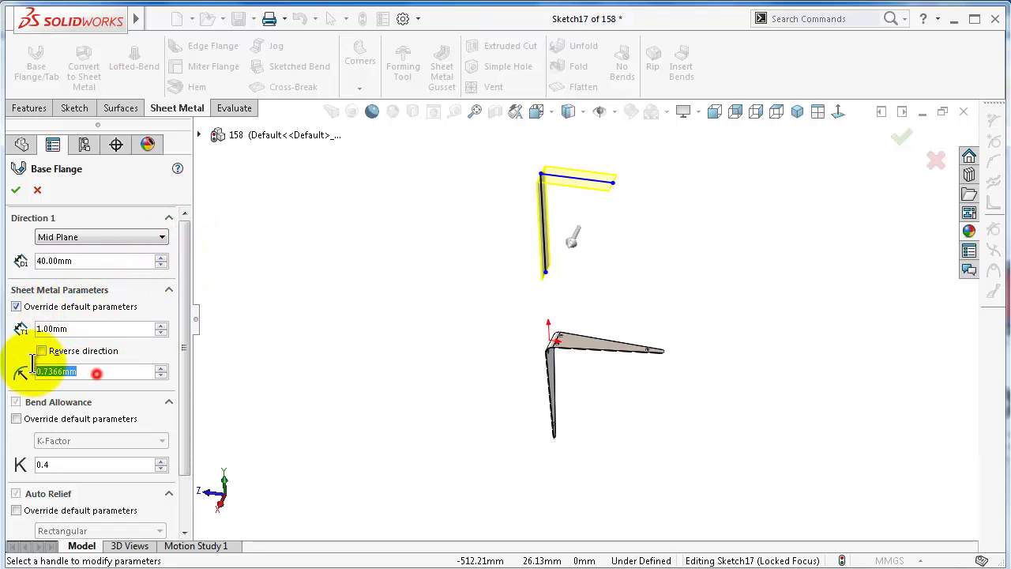
pyautogui.write('10')
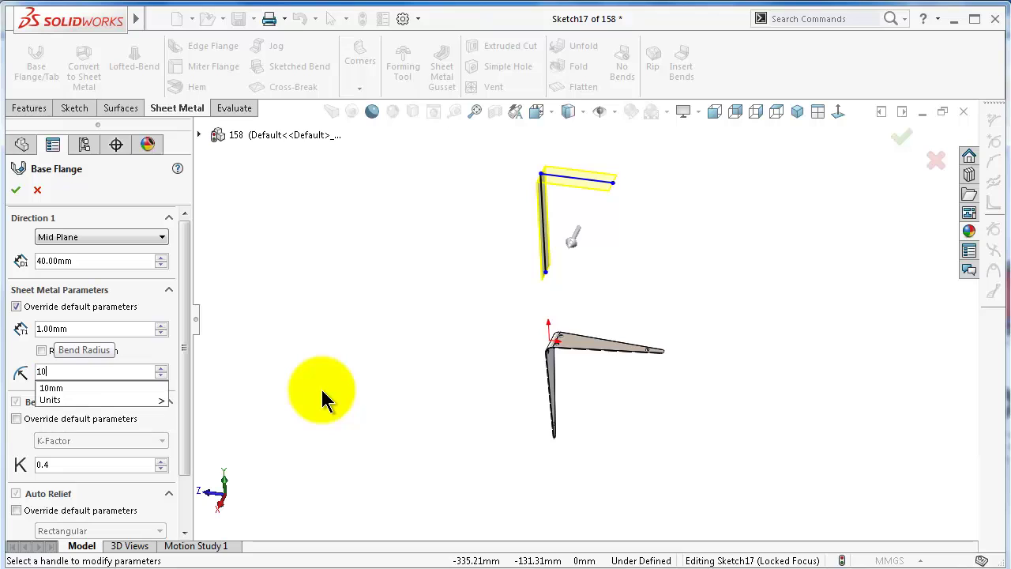
pyautogui.press('Return')
pyautogui.click(17, 190)
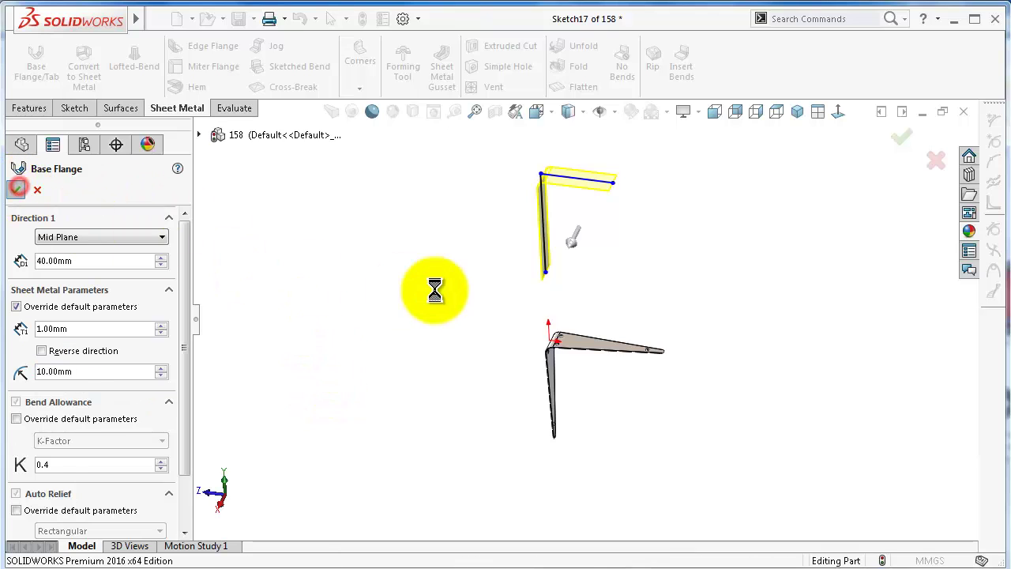
# Step: Examine both legs of the L-shaped flange and compare its shape with the tapered hanger
pyautogui.moveTo(485, 257); pyautogui.dragTo(657, 322, button='middle')
pyautogui.click(679, 283)
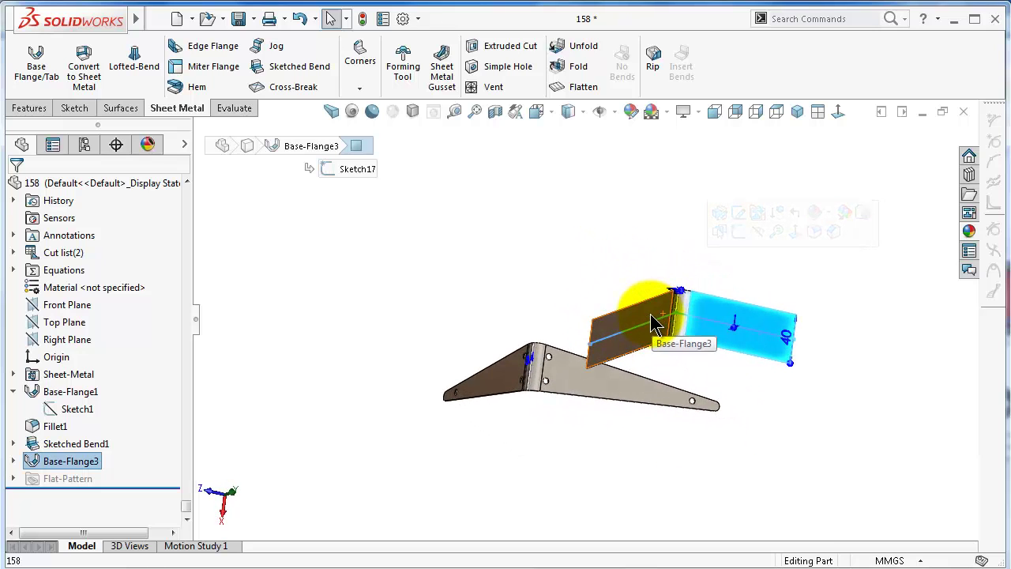
pyautogui.click(652, 324)
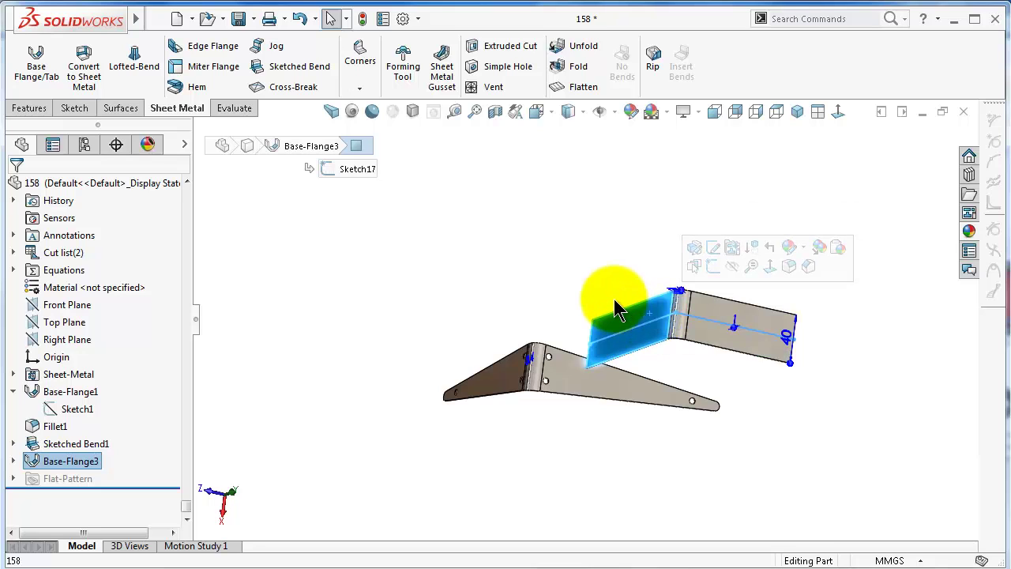
pyautogui.click(585, 281)
pyautogui.moveTo(582, 278); pyautogui.dragTo(557, 389, button='middle')
pyautogui.press('Up')
pyautogui.press('Up')
pyautogui.press('Up')
pyautogui.press('Up')
pyautogui.press('Up')
pyautogui.press('Up')
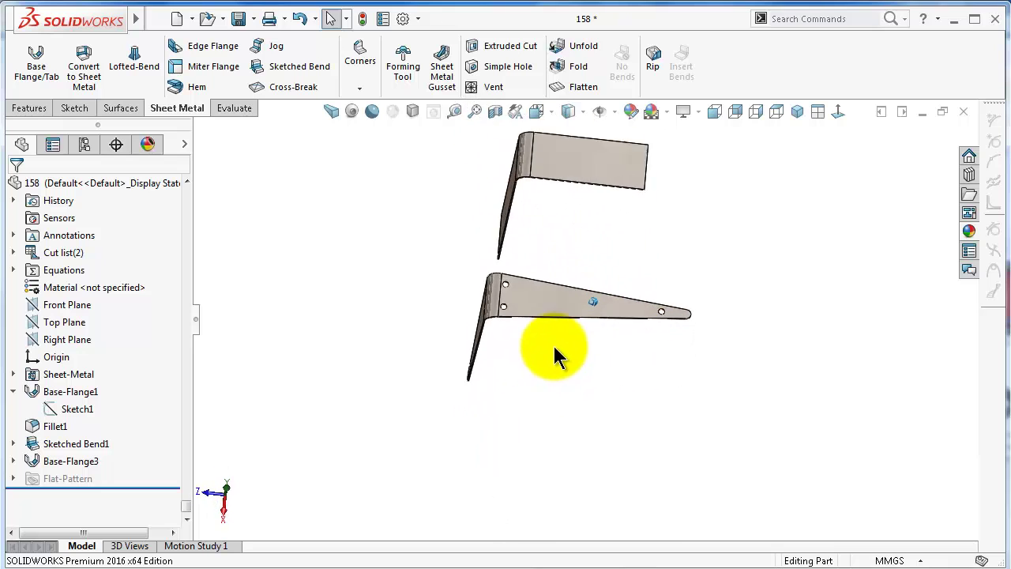
# Step: Examine the two legs of the L-shaped flange from several angles
pyautogui.press('Up')
pyautogui.press('Up')
pyautogui.press('Up')
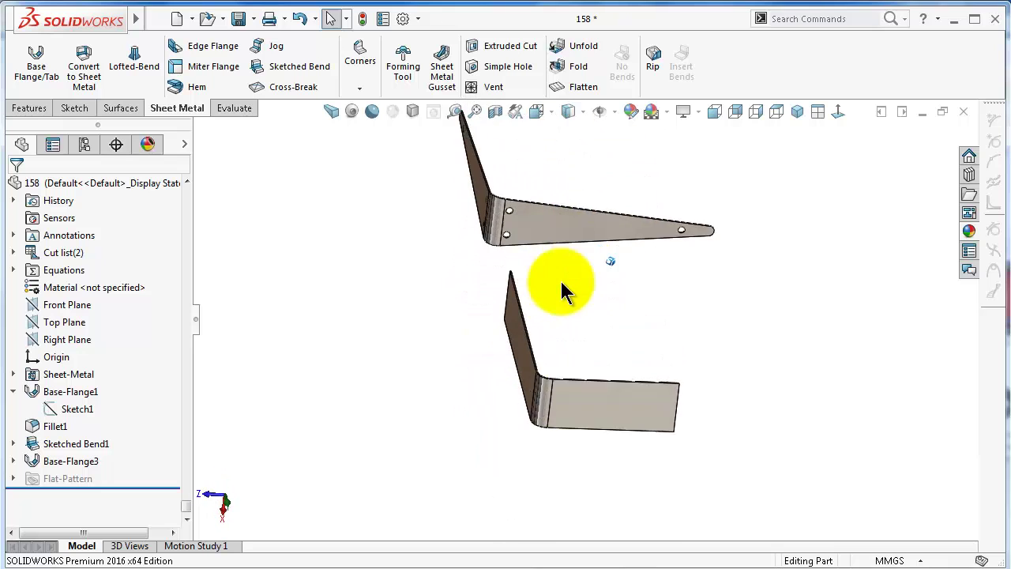
pyautogui.click(609, 450)
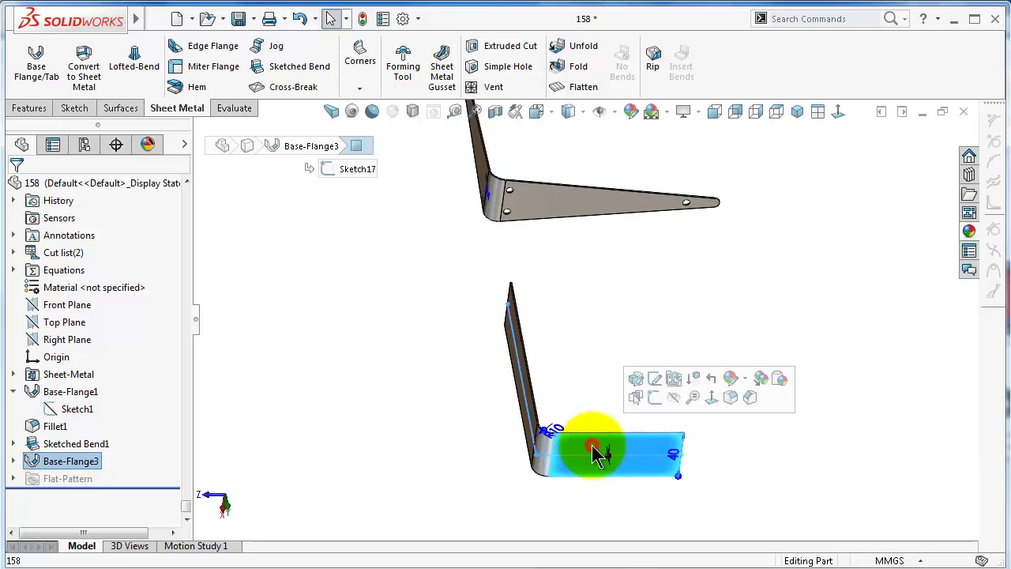
pyautogui.press('Left')
pyautogui.press('Left')
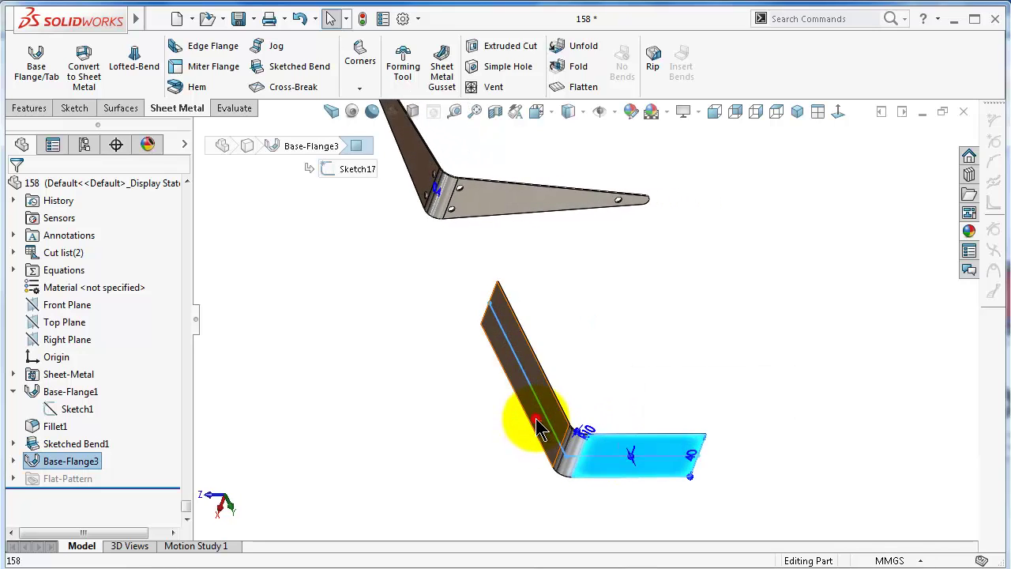
pyautogui.click(547, 430)
pyautogui.moveTo(618, 433); pyautogui.dragTo(528, 372, button='middle')
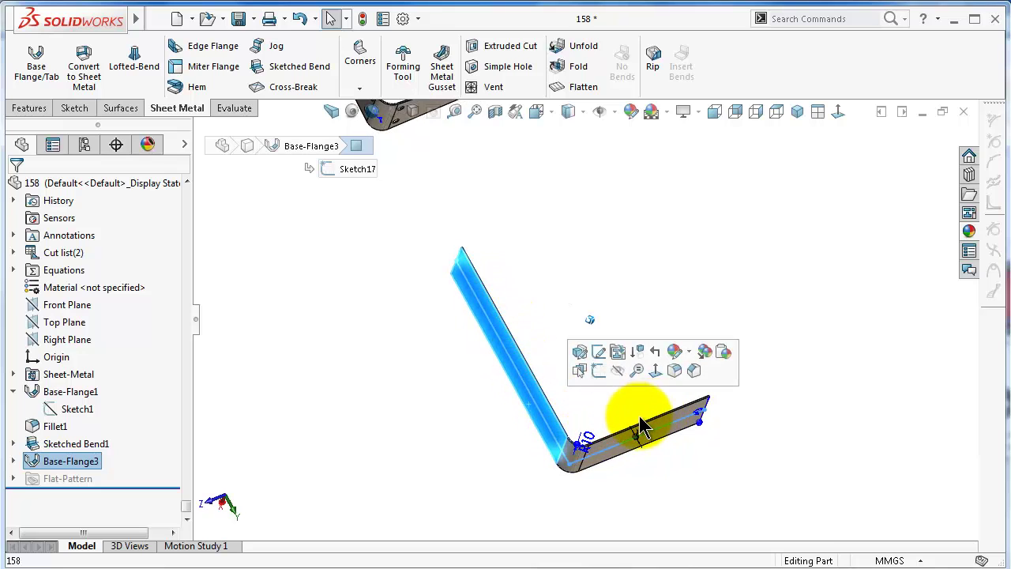
# Step: Inspect the tapered hanger's bend and edges beside the rectangular L-shaped flange to compare the two methods
pyautogui.click(479, 216)
pyautogui.scroll(2, 458, 168)
pyautogui.scroll(-3, 462, 169)
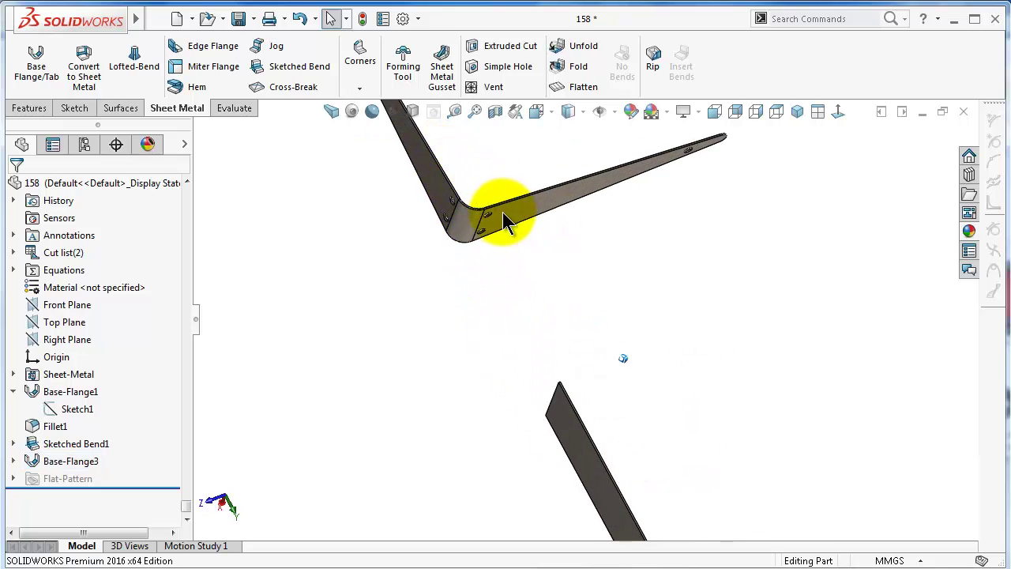
pyautogui.moveTo(478, 210); pyautogui.dragTo(338, 79, button='middle')
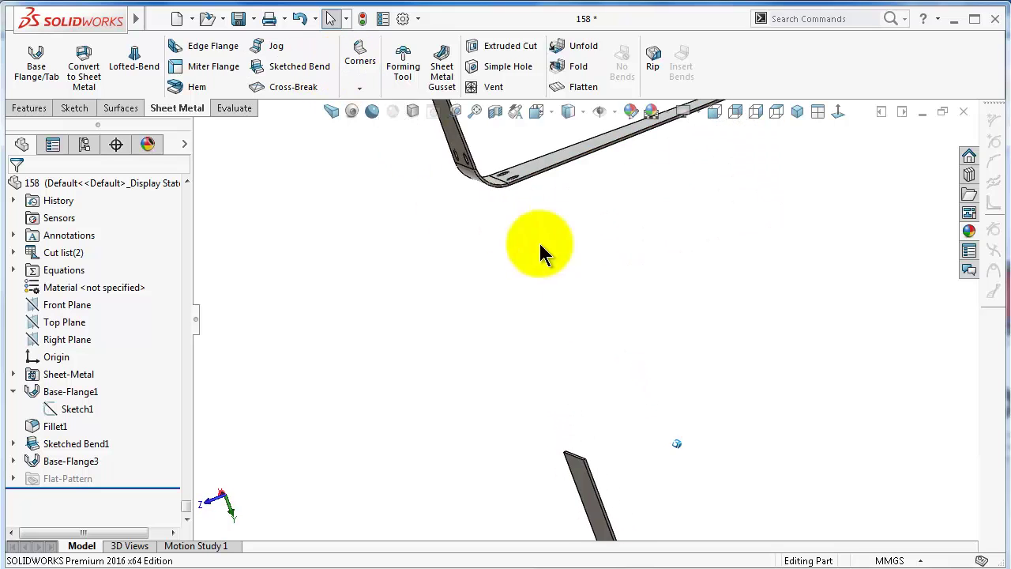
pyautogui.scroll(2, 621, 379)
pyautogui.scroll(1, 622, 379)
pyautogui.scroll(1, 596, 307)
pyautogui.moveTo(596, 307)
pyautogui.mouseDown(button='middle')
pyautogui.moveTo(591, 269)
pyautogui.moveTo(609, 300)
pyautogui.mouseUp(button='middle')
pyautogui.scroll(-2, 626, 329)
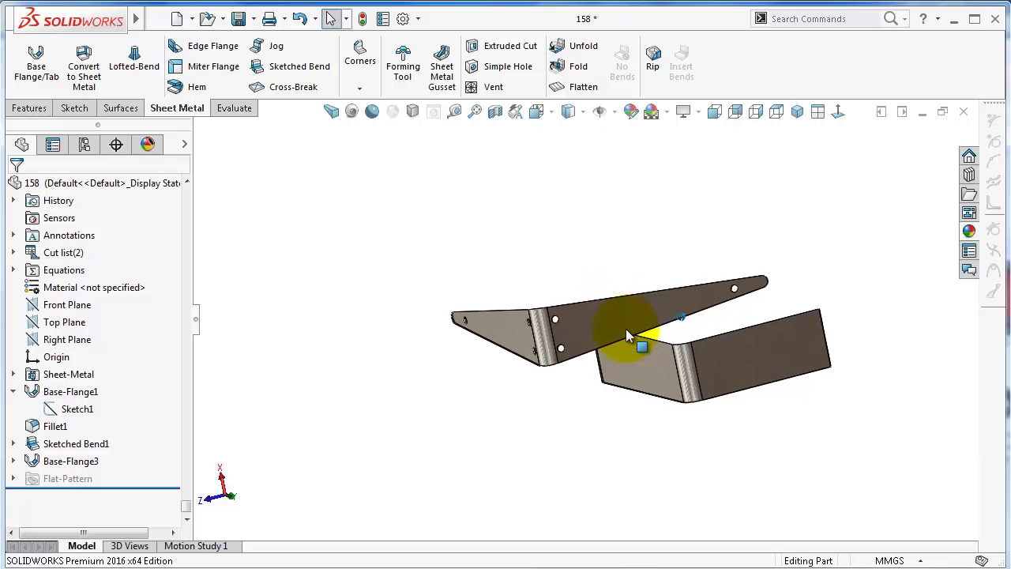
pyautogui.scroll(-4, 603, 318)
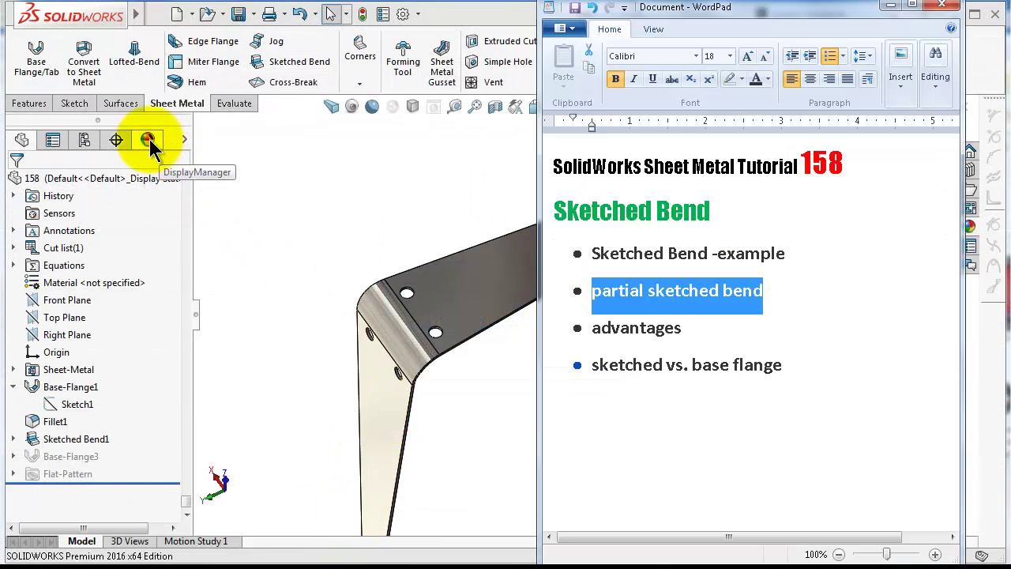
# Step: Open the tapered hanger's base flange sketch for editing and view it normal to the sketch plane
pyautogui.click(672, 290)
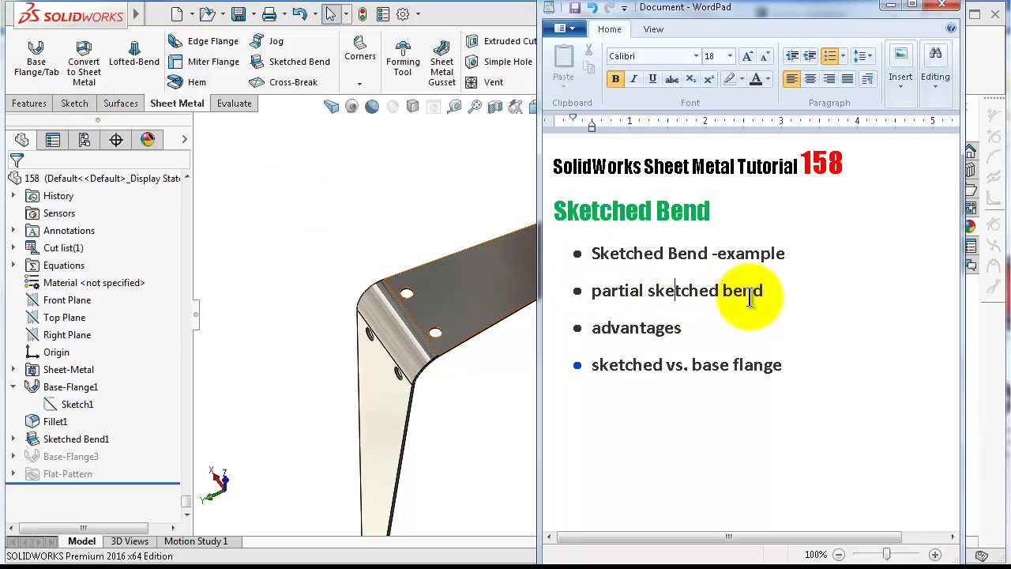
pyautogui.click(322, 226)
pyautogui.moveTo(589, 314)
pyautogui.mouseDown(button='middle')
pyautogui.moveTo(547, 358)
pyautogui.moveTo(372, 431)
pyautogui.moveTo(237, 418)
pyautogui.mouseUp(button='middle')
pyautogui.click(76, 403)
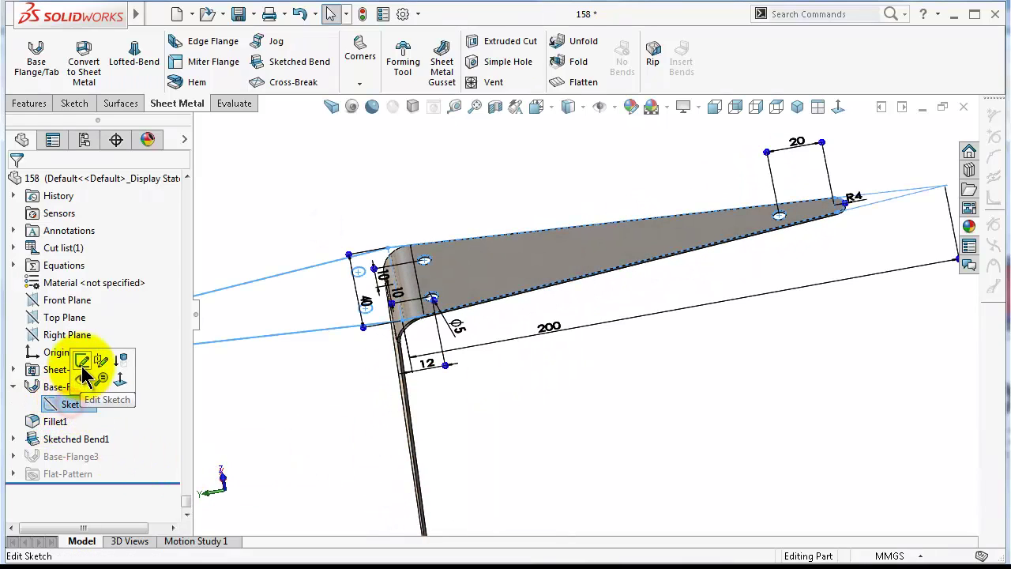
pyautogui.click(82, 361)
pyautogui.click(838, 107)
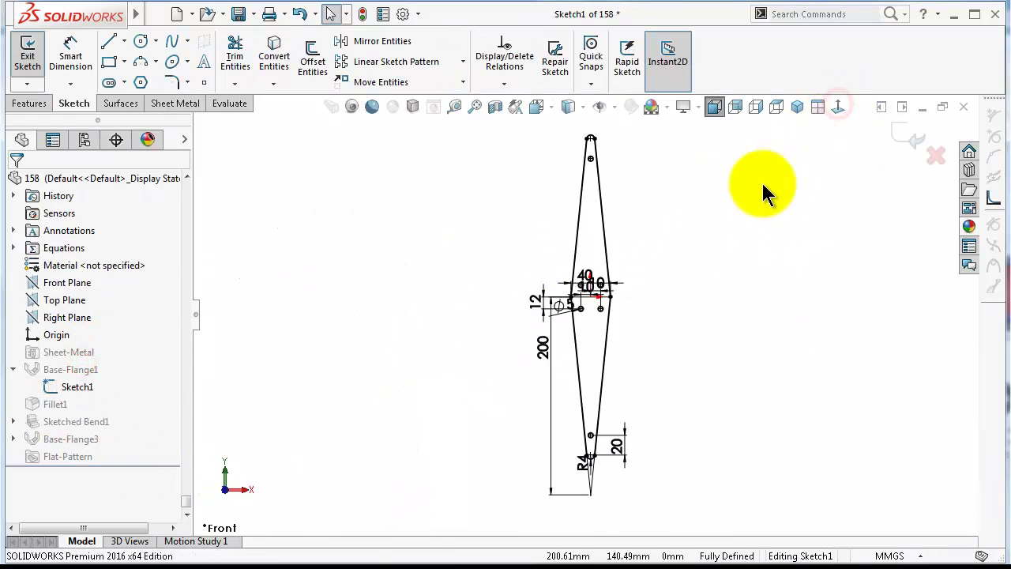
pyautogui.scroll(-10, 532, 300)
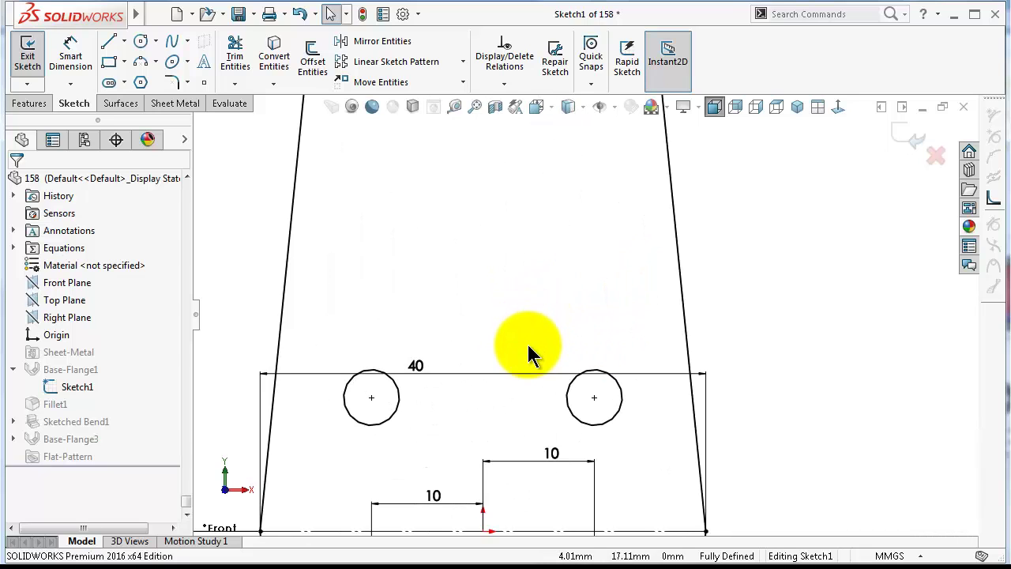
pyautogui.scroll(1, 529, 353)
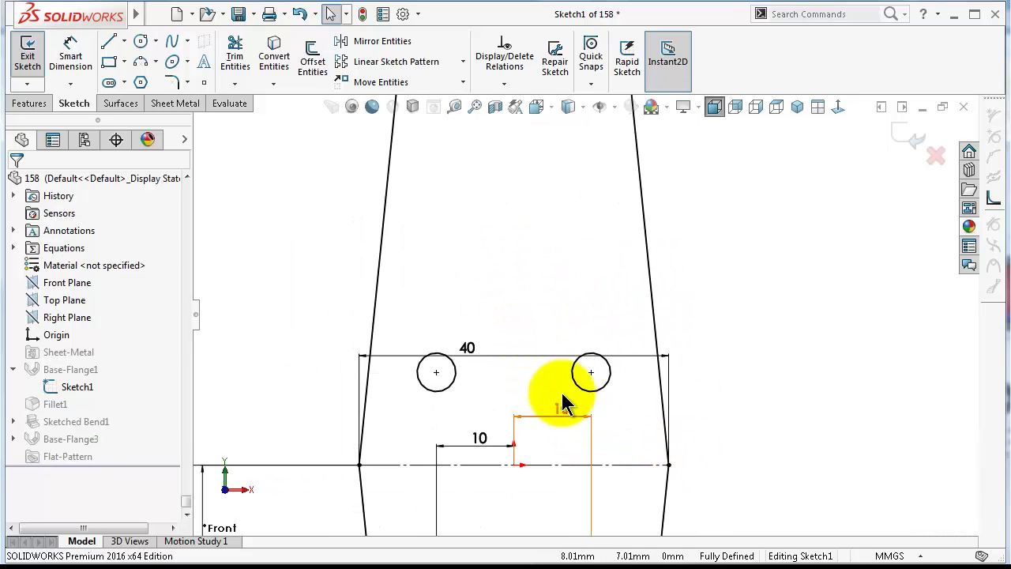
# Step: Sketch a corner rectangle about 9.6 mm wide and 21.3 mm high between the holes, standing on the horizontal centerline
pyautogui.click(124, 62)
pyautogui.click(126, 83)
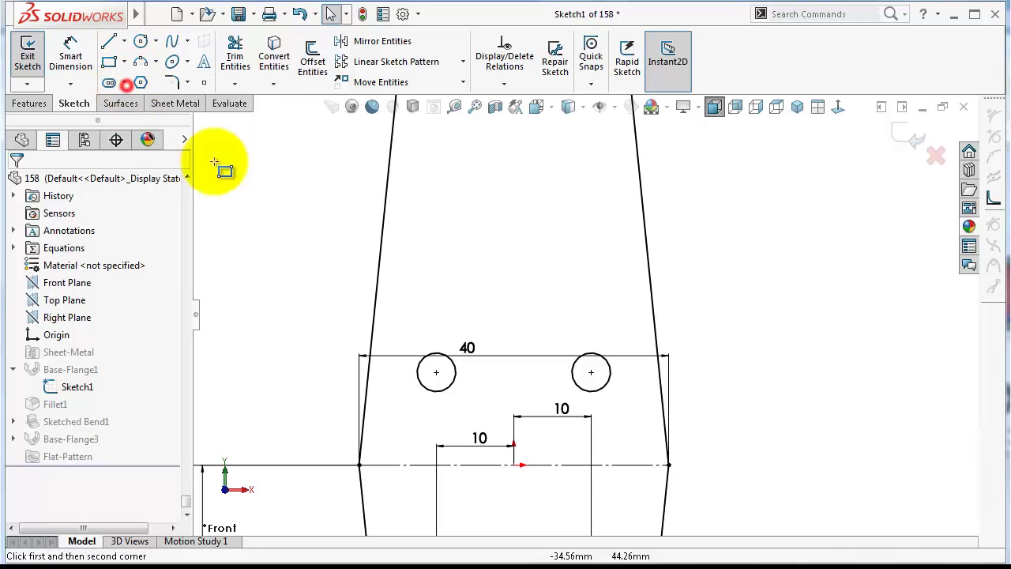
pyautogui.click(483, 464)
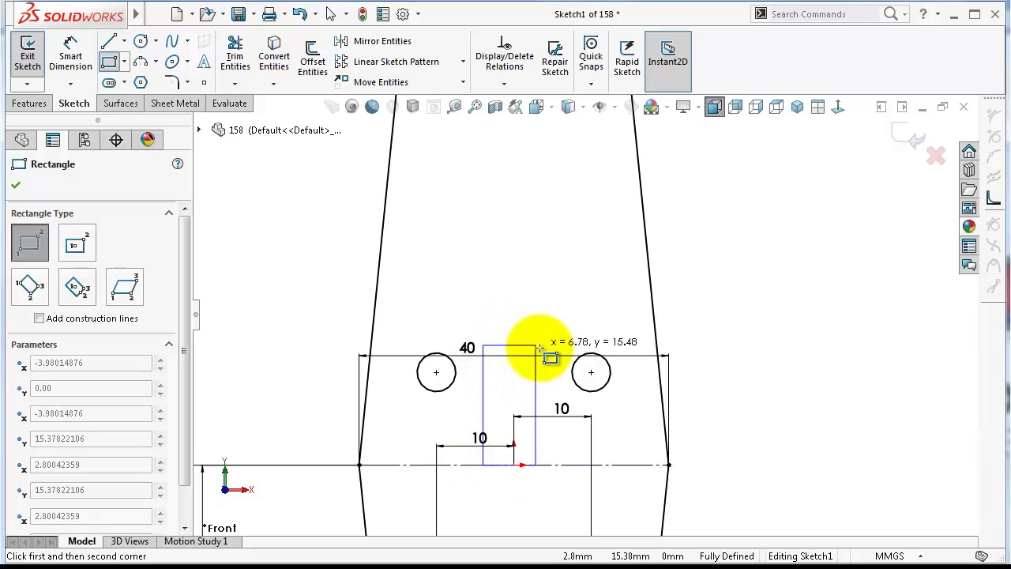
pyautogui.click(558, 300)
# Step: Dimension the rectangle to 8 mm wide and 20 mm high
pyautogui.moveTo(806, 393); pyautogui.dragTo(800, 253, button='right')
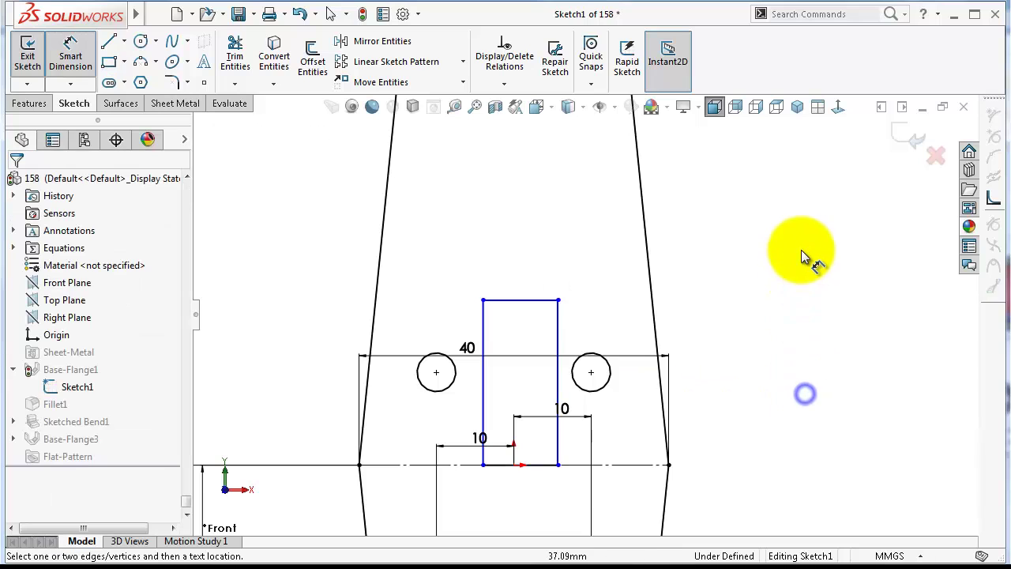
pyautogui.click(552, 302)
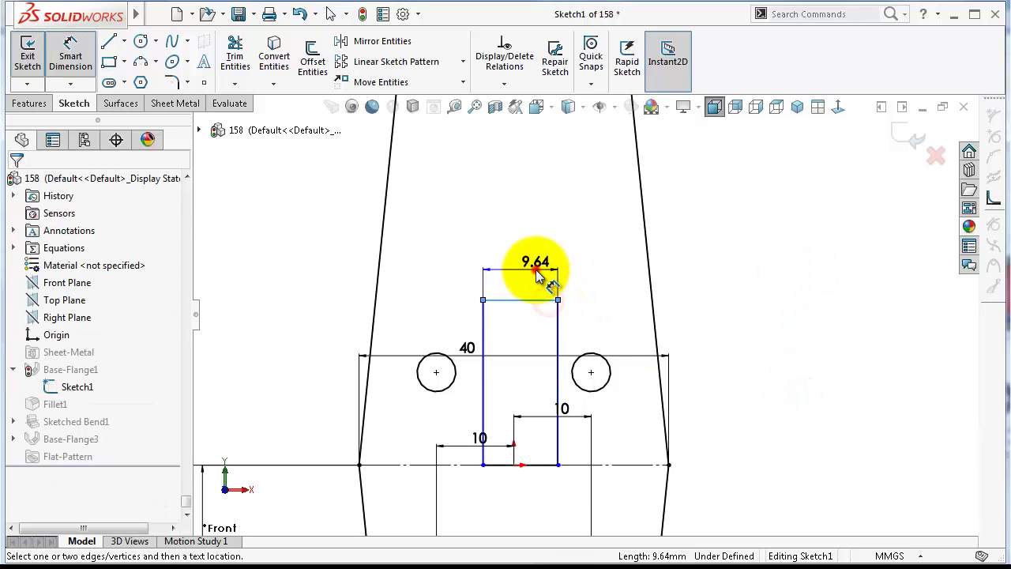
pyautogui.click(540, 277)
pyautogui.write('8')
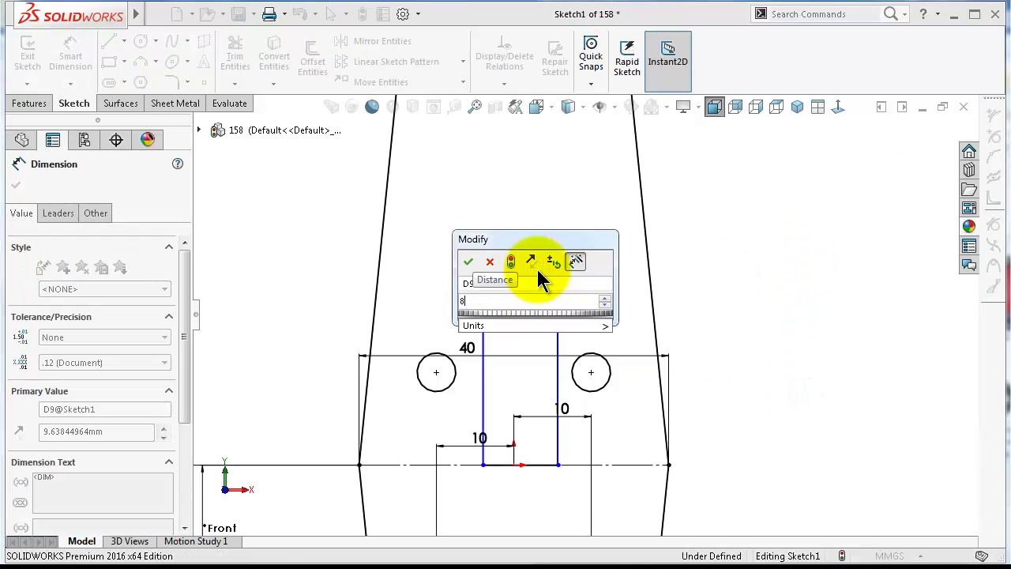
pyautogui.press('Return')
pyautogui.click(544, 320)
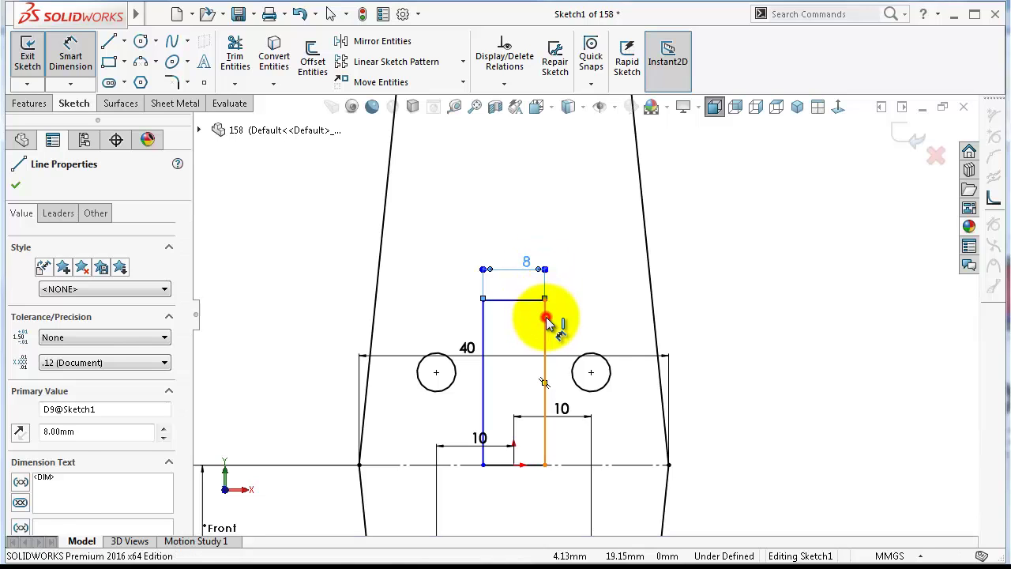
pyautogui.click(746, 360)
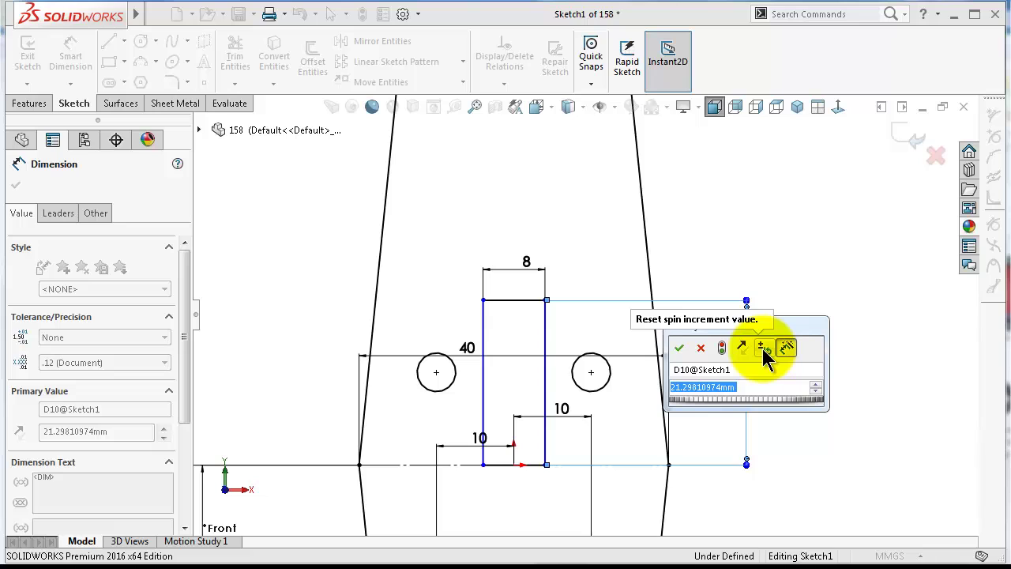
pyautogui.write('20')
pyautogui.press('Return')
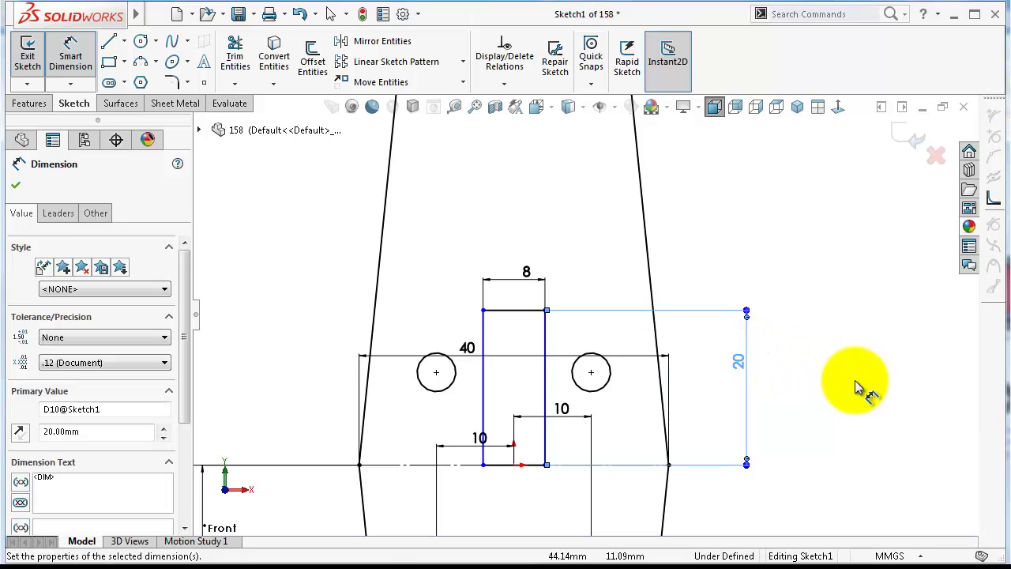
pyautogui.click(840, 386)
pyautogui.press('Escape')
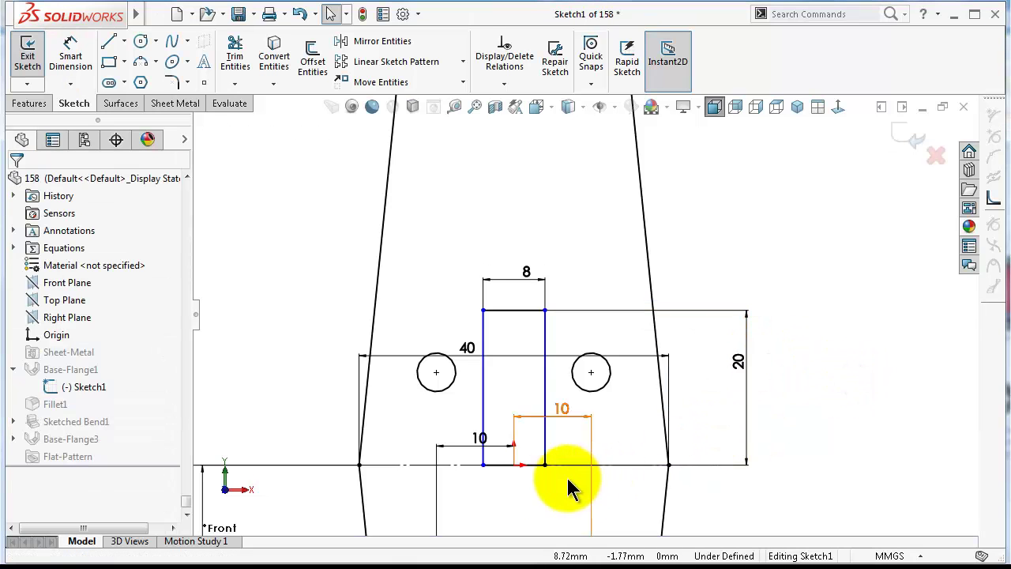
# Step: Center the rectangle's base line on the sketch origin with a Midpoint relation
pyautogui.click(515, 466)
pyautogui.keyDown('ctrl'); pyautogui.click(536, 466); pyautogui.keyUp('ctrl')
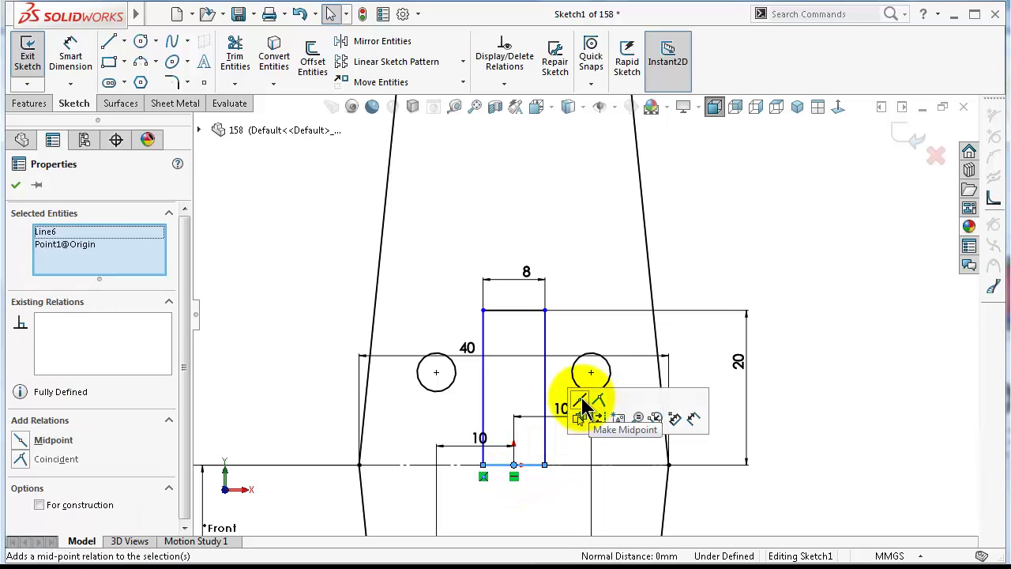
pyautogui.click(581, 402)
pyautogui.click(885, 446)
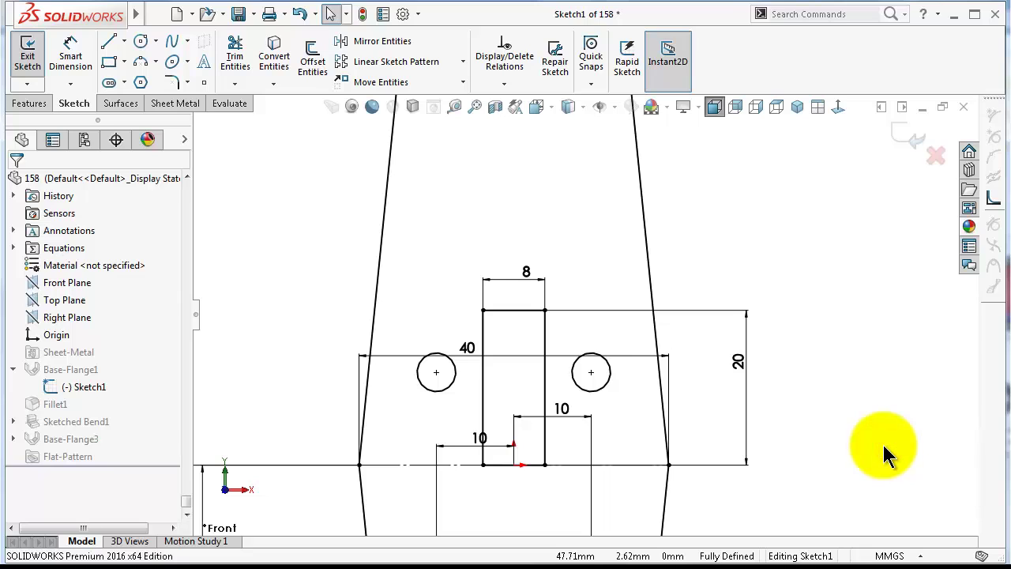
# Step: Draw a circle inside the upper part of the rectangle, directly above the origin, and set its diameter to 3 mm
pyautogui.click(141, 41)
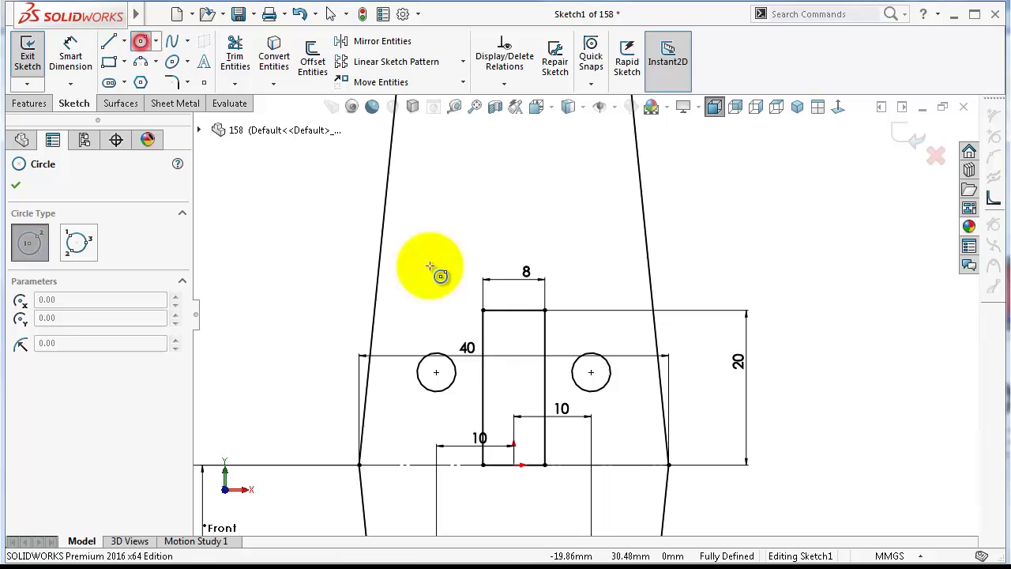
pyautogui.click(514, 350)
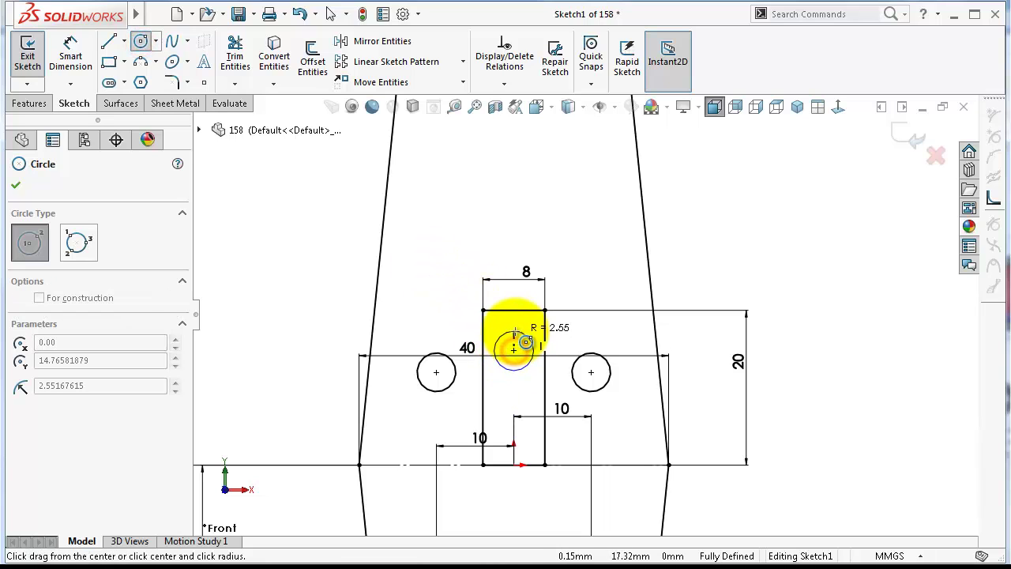
pyautogui.click(526, 334)
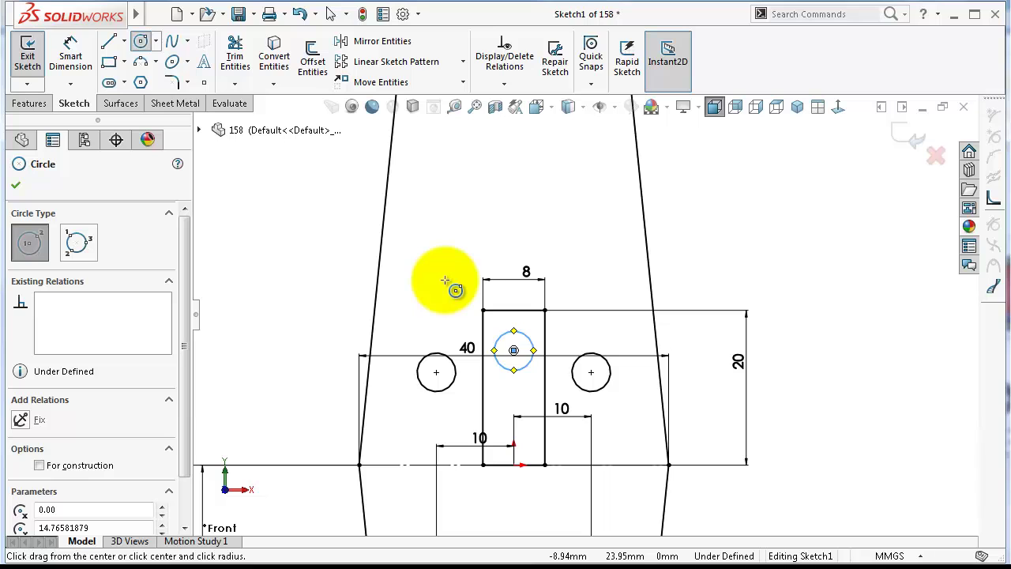
pyautogui.moveTo(445, 281); pyautogui.dragTo(451, 212, button='right')
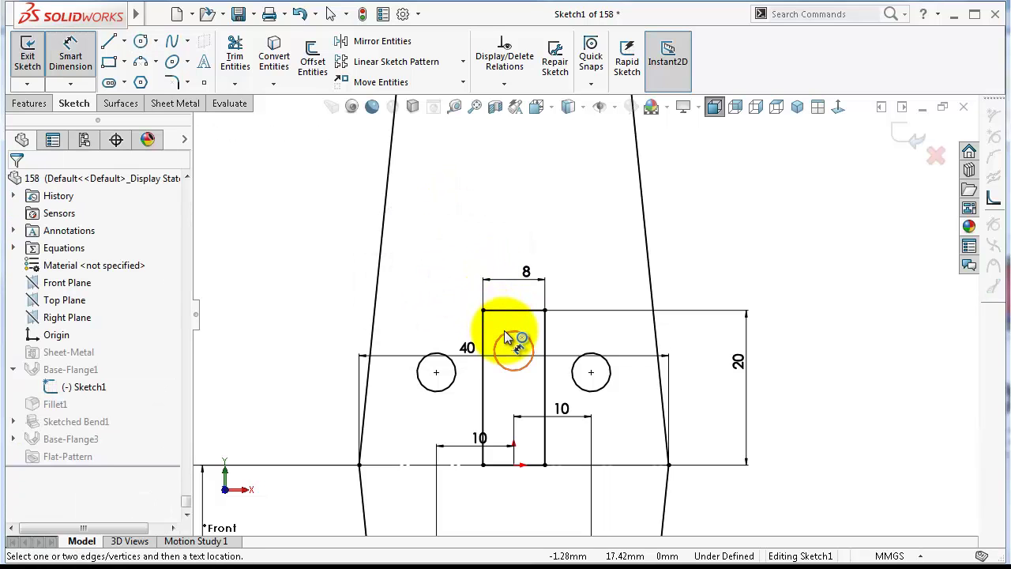
pyautogui.click(506, 334)
pyautogui.click(451, 229)
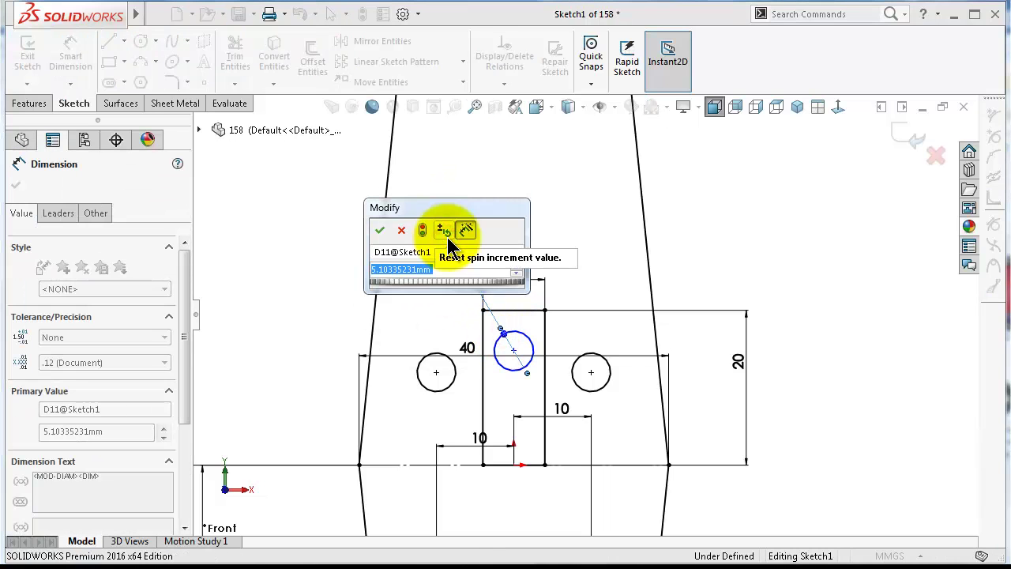
pyautogui.write('3')
pyautogui.press('Return')
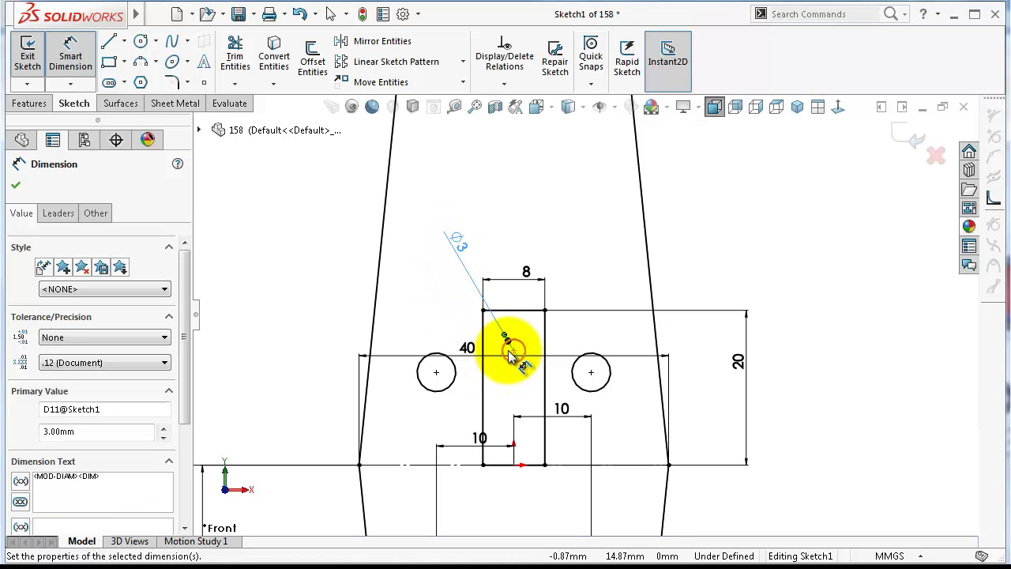
# Step: Set the distance from the small circle's center to the rectangle's upper edge to 3 mm
pyautogui.click(513, 352)
pyautogui.click(507, 310)
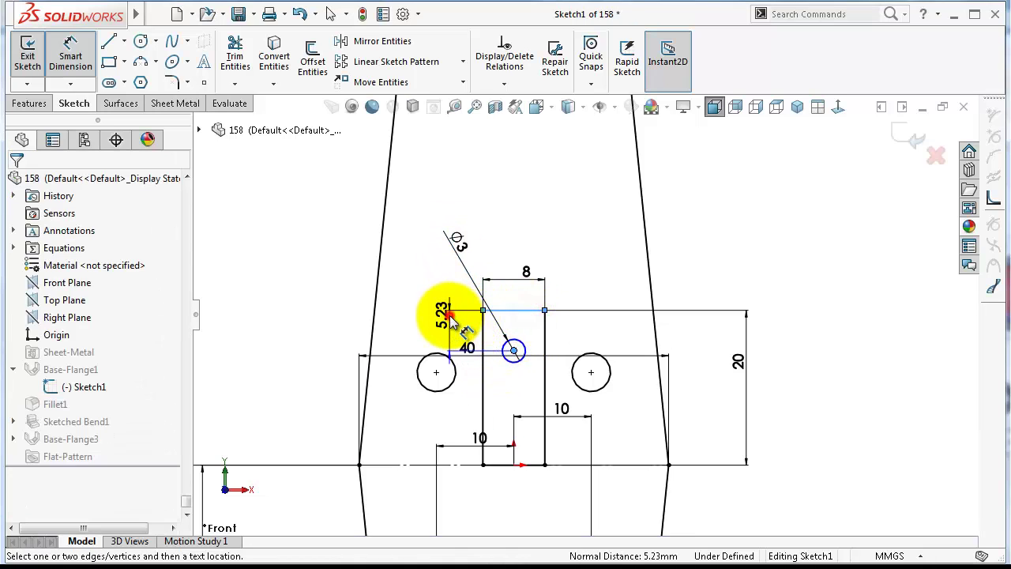
pyautogui.click(453, 320)
pyautogui.write('3.00mm')
pyautogui.press('Return')
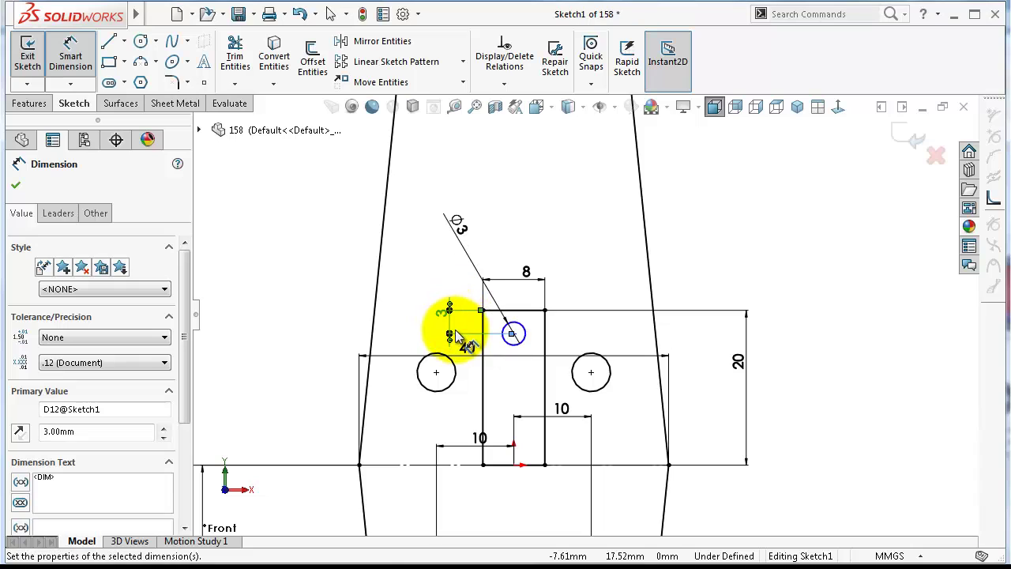
pyautogui.press('Escape')
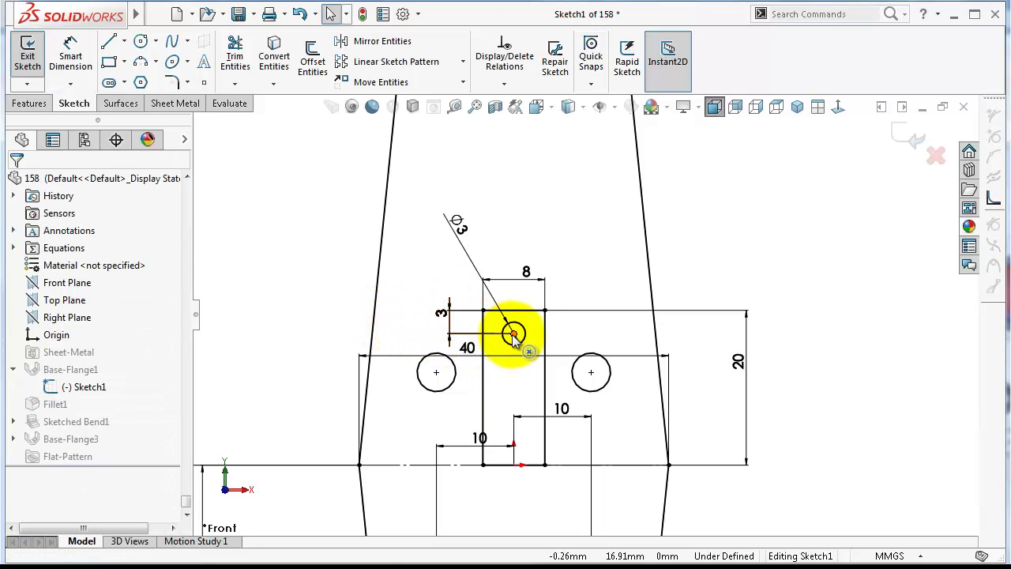
pyautogui.click(513, 335)
pyautogui.keyDown('ctrl'); pyautogui.click(515, 312); pyautogui.keyUp('ctrl')
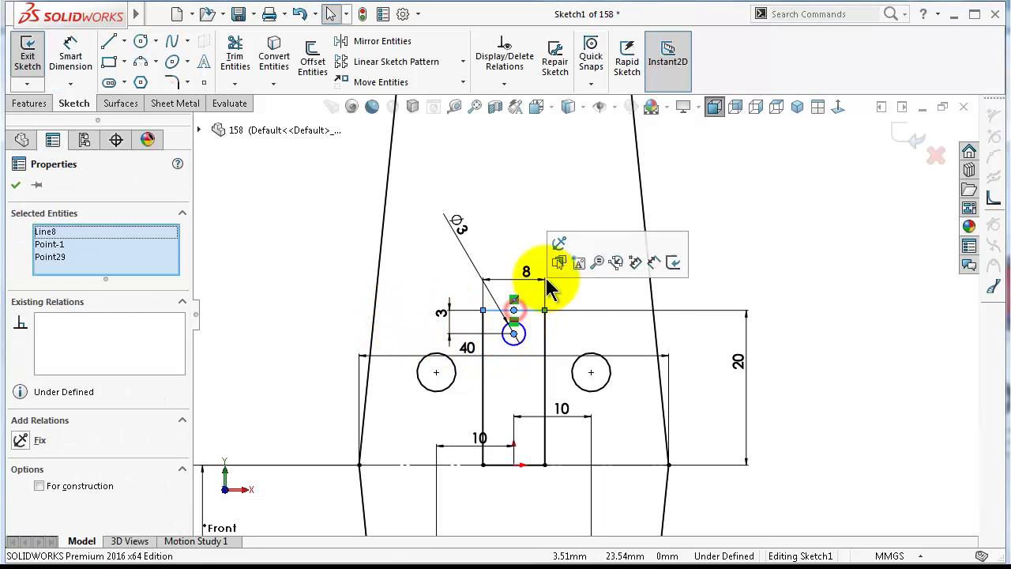
pyautogui.click(871, 311)
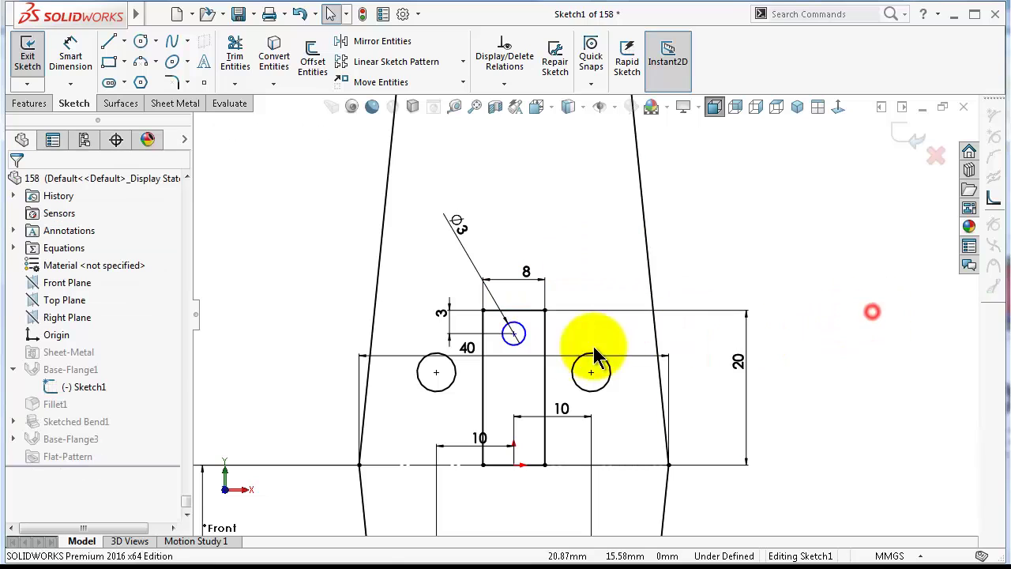
# Step: Align the small circle's center directly above the sketch origin with a Vertical relation
pyautogui.click(513, 335)
pyautogui.keyDown('ctrl'); pyautogui.click(514, 464); pyautogui.keyUp('ctrl')
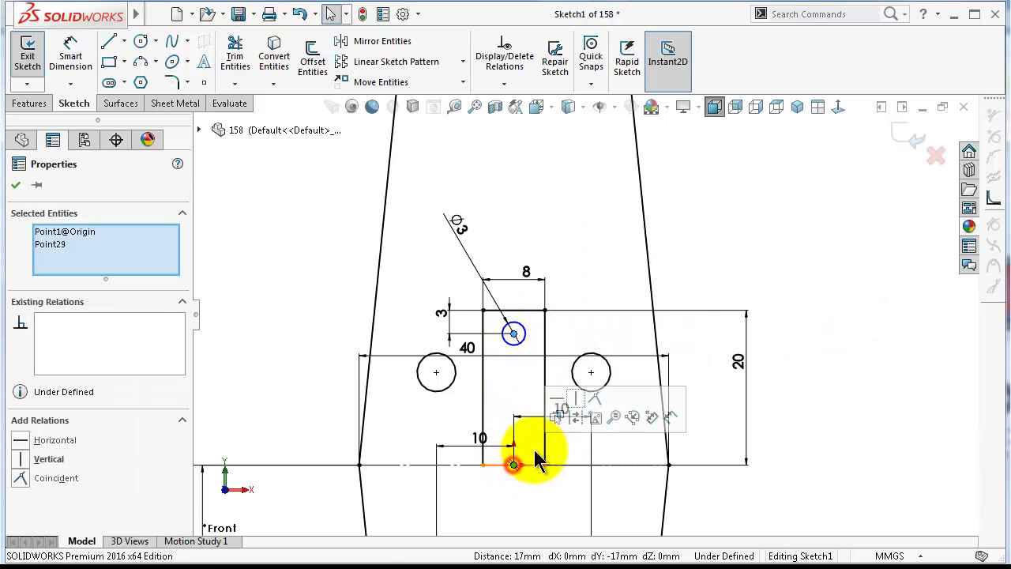
pyautogui.click(574, 394)
pyautogui.click(853, 361)
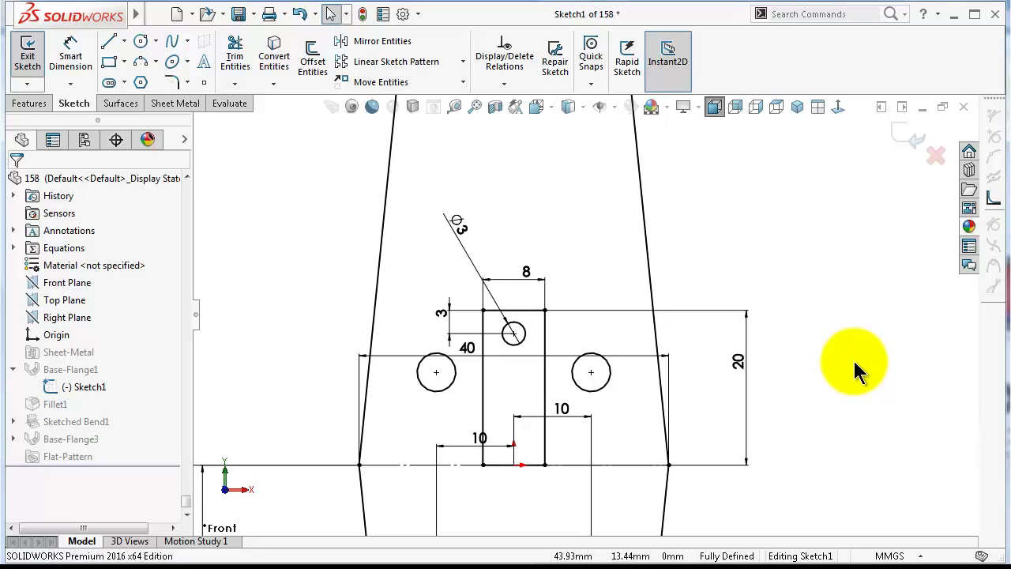
pyautogui.click(801, 476)
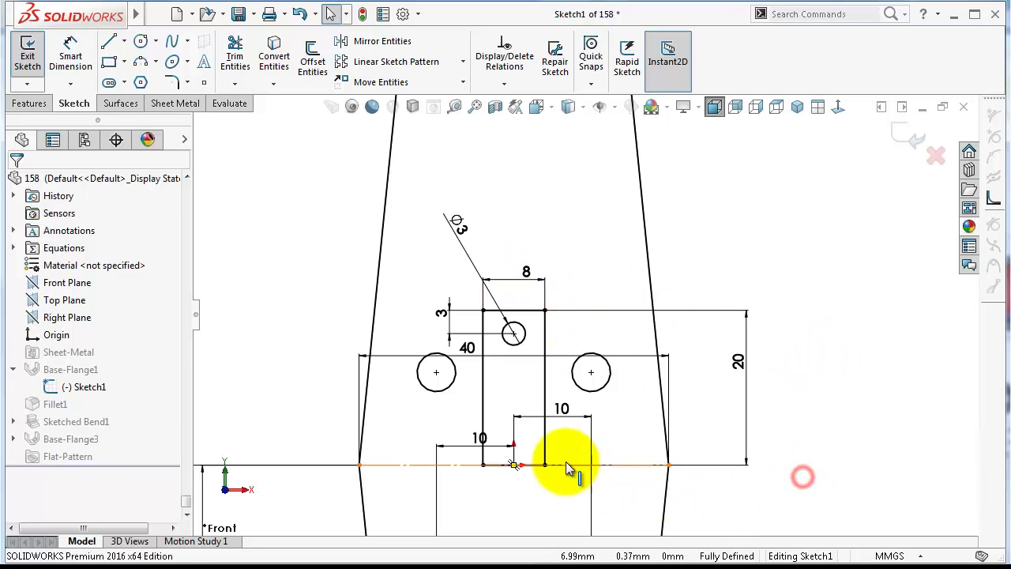
# Step: Convert the tab rectangle's base line to construction geometry
pyautogui.scroll(-3, 565, 463)
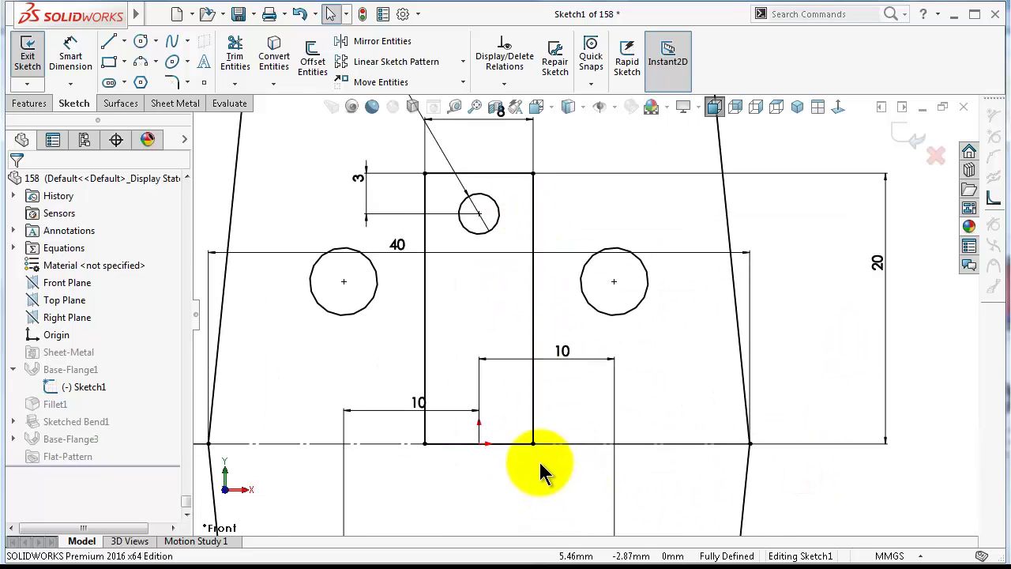
pyautogui.click(515, 443)
pyautogui.click(576, 399)
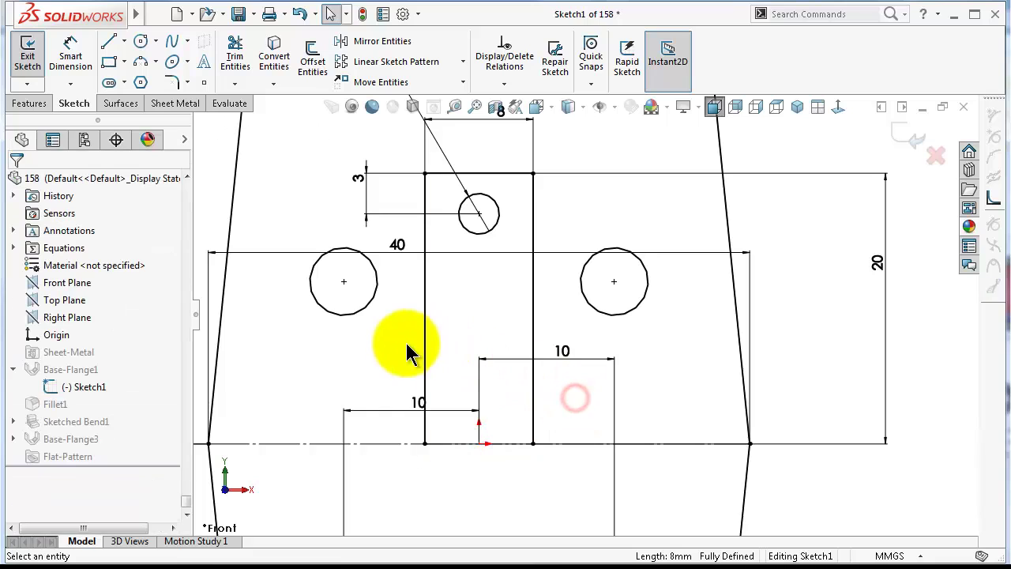
# Step: Offset the tab rectangle's connected side and upper lines outward by 1 mm to outline the slot around the tab
pyautogui.click(311, 69)
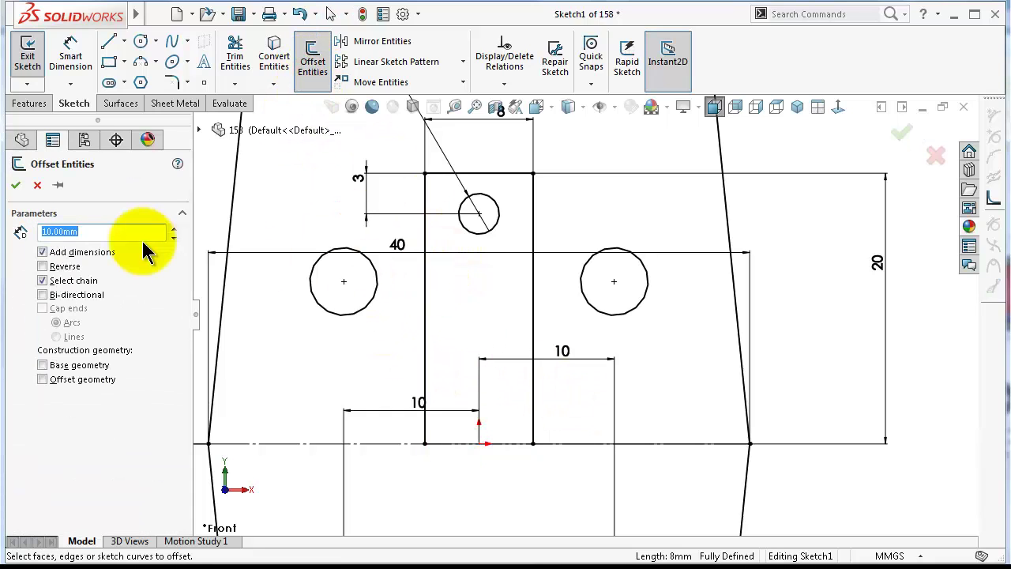
pyautogui.write('1')
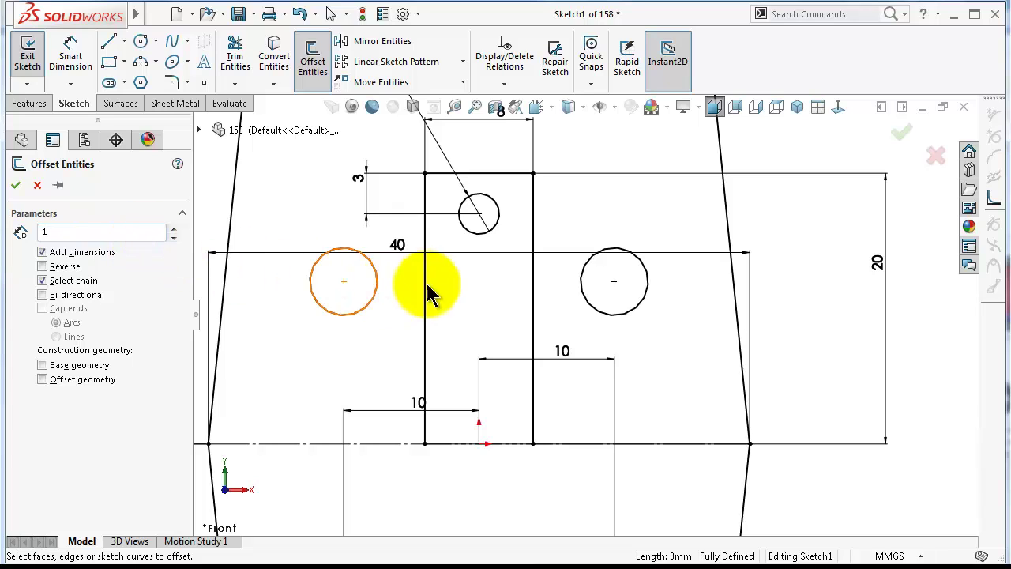
pyautogui.click(424, 283)
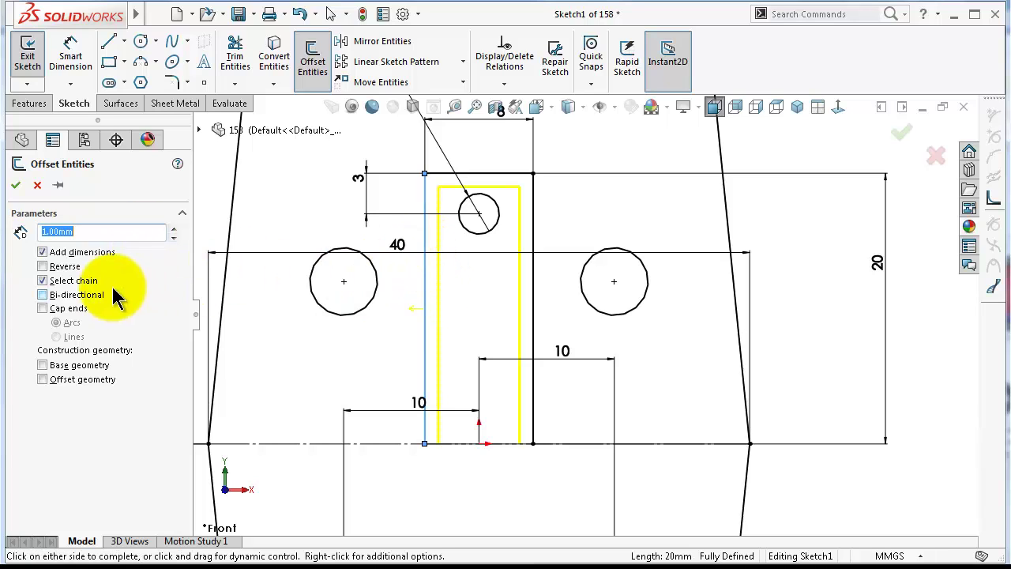
pyautogui.click(44, 267)
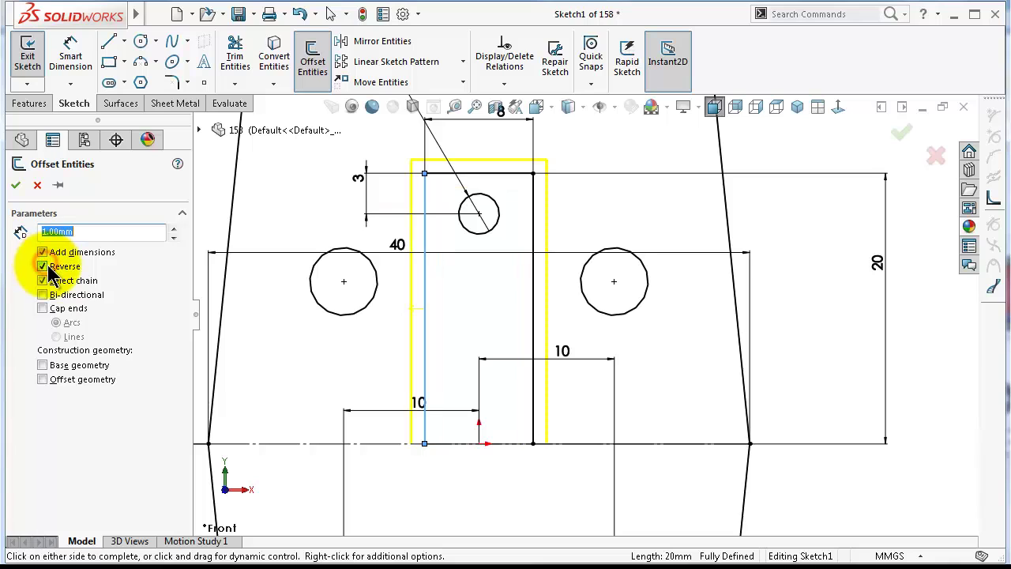
pyautogui.click(16, 187)
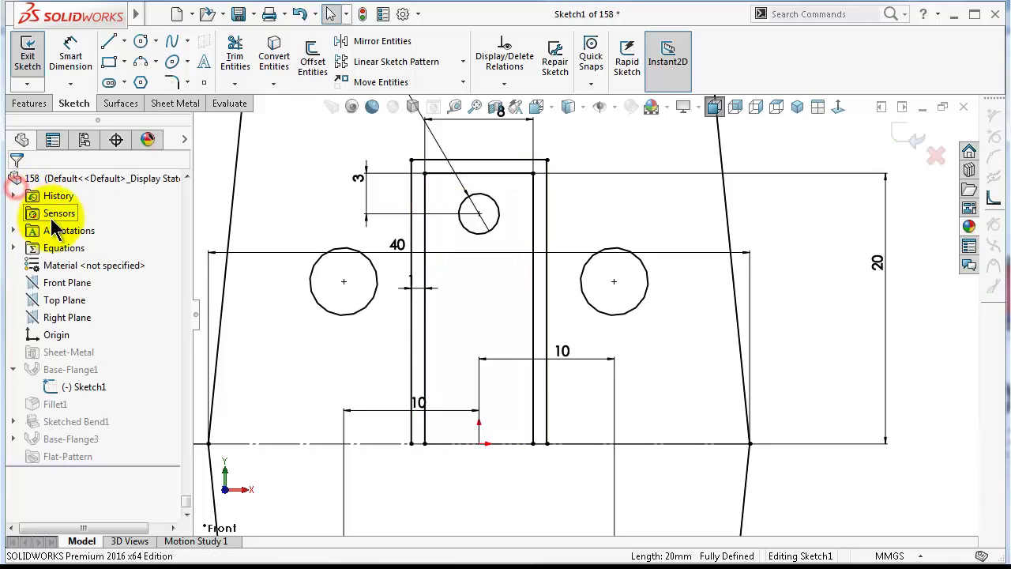
# Step: Draw a short horizontal line at the lower end of each slot leg to close the gap between its inner and outer lines
pyautogui.scroll(2, 711, 381)
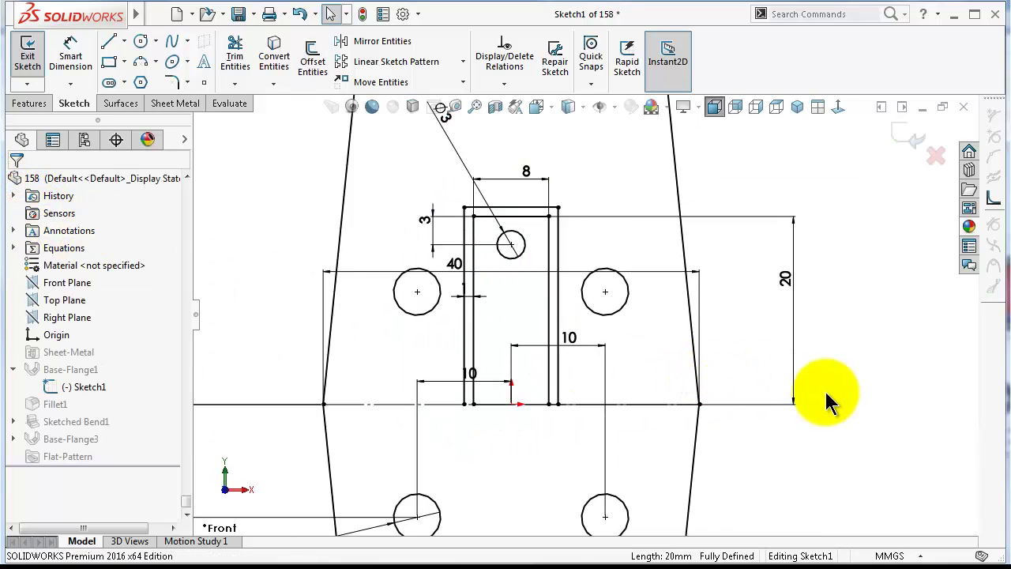
pyautogui.scroll(-2, 490, 373)
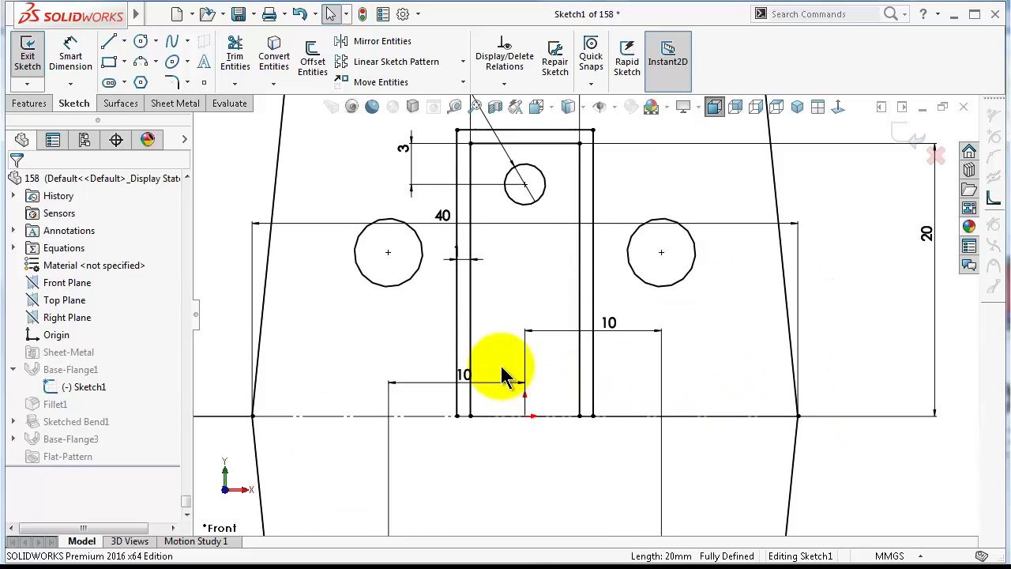
pyautogui.click(107, 42)
pyautogui.scroll(-2, 426, 387)
pyautogui.click(503, 433)
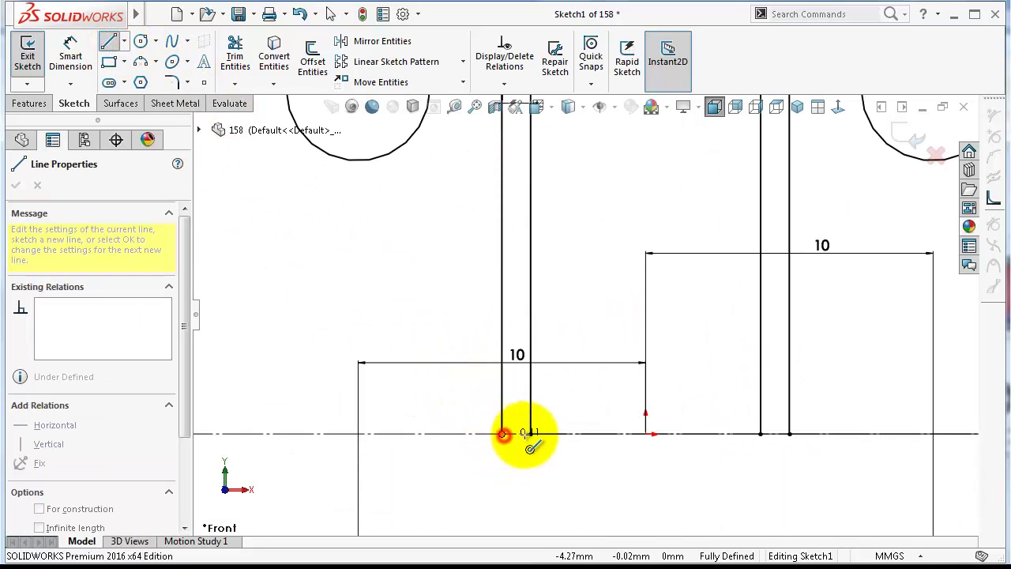
pyautogui.click(531, 434)
pyautogui.click(760, 433)
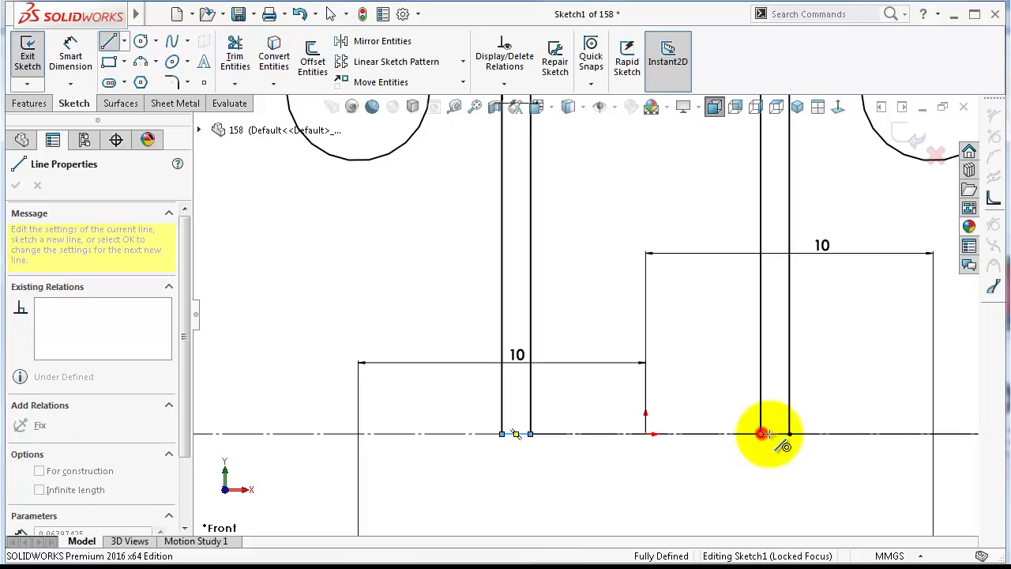
pyautogui.click(795, 434)
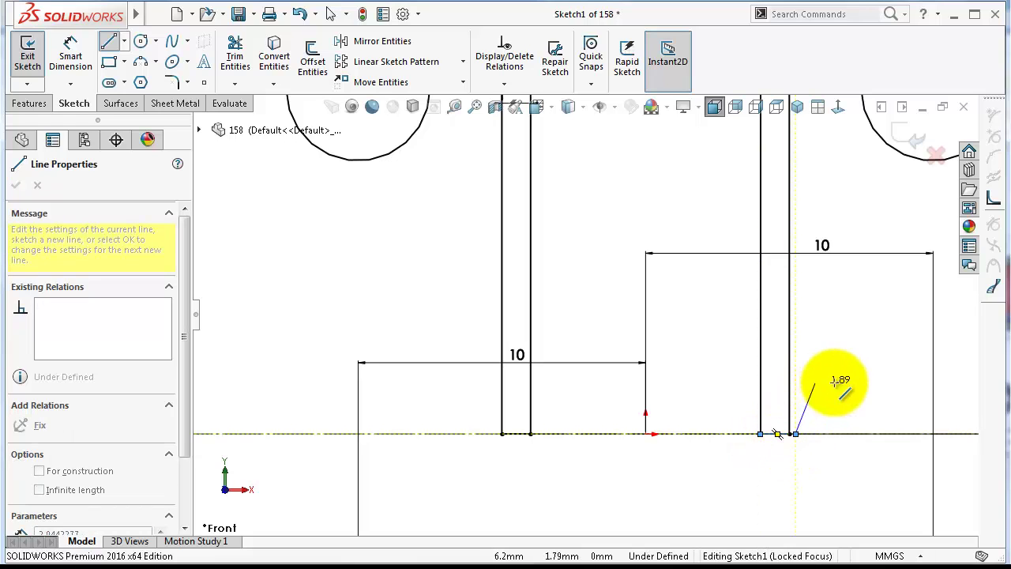
pyautogui.press('Escape')
# Step: Merge the free end of the right closing line with the lower endpoint of the outer offset line
pyautogui.scroll(-4, 813, 449)
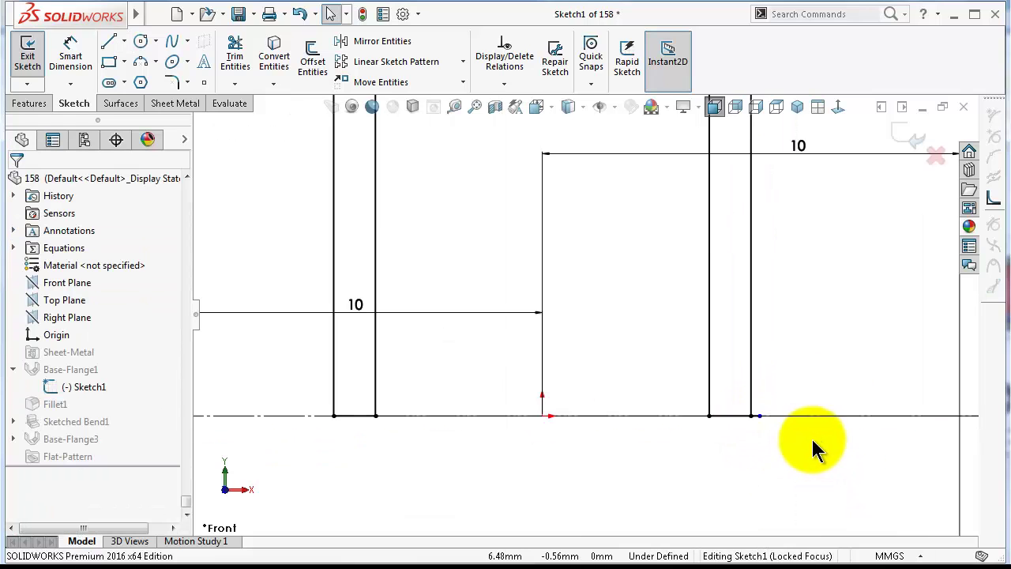
pyautogui.click(681, 377)
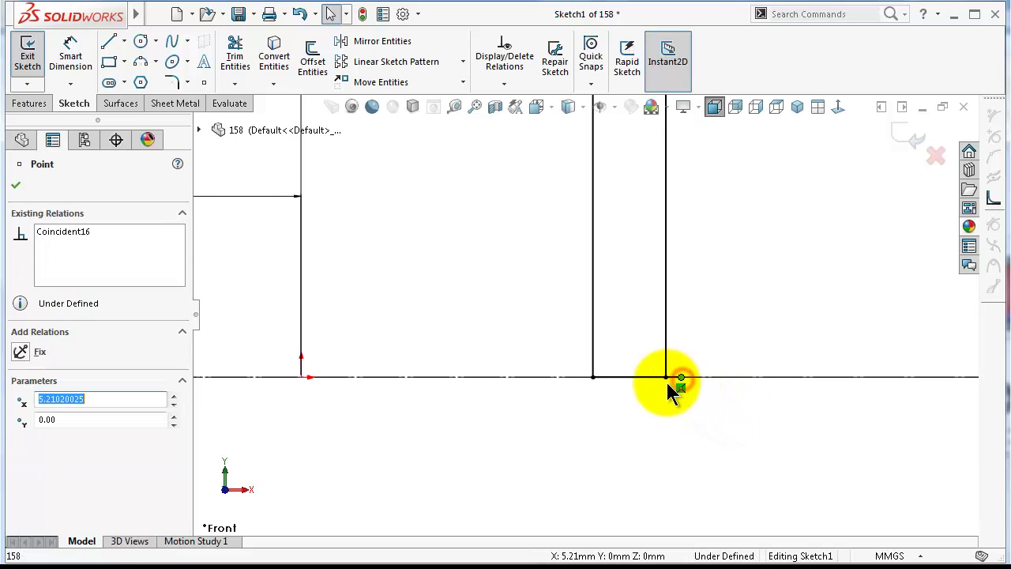
pyautogui.keyDown('ctrl'); pyautogui.click(665, 377); pyautogui.keyUp('ctrl')
pyautogui.click(767, 314)
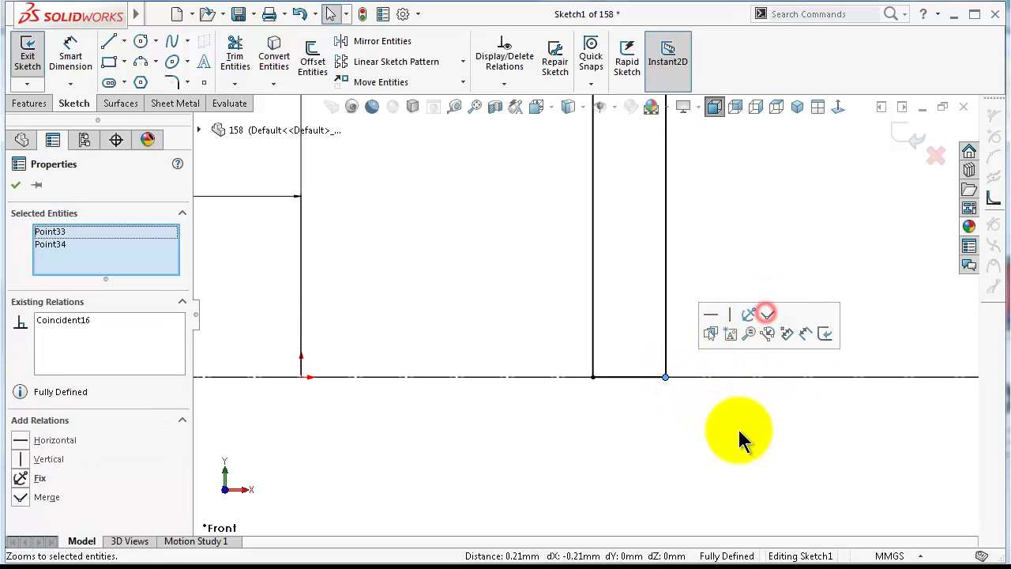
pyautogui.click(743, 449)
# Step: Exit the sketch and examine how the tab and its slots run across the bend from several angles
pyautogui.scroll(2, 831, 236)
pyautogui.scroll(3, 830, 235)
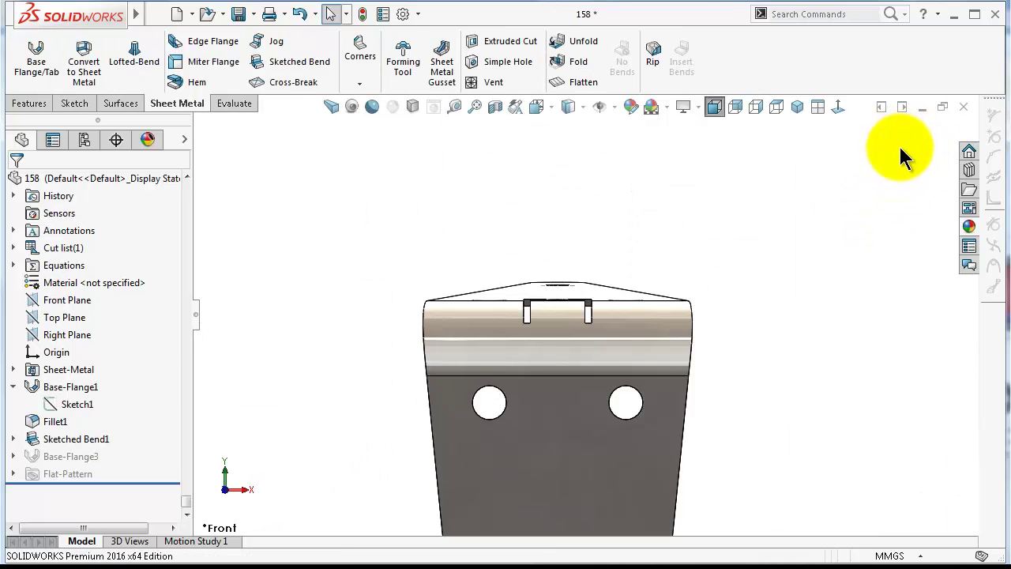
pyautogui.moveTo(792, 289); pyautogui.dragTo(767, 322, button='middle')
pyautogui.scroll(-4, 582, 334)
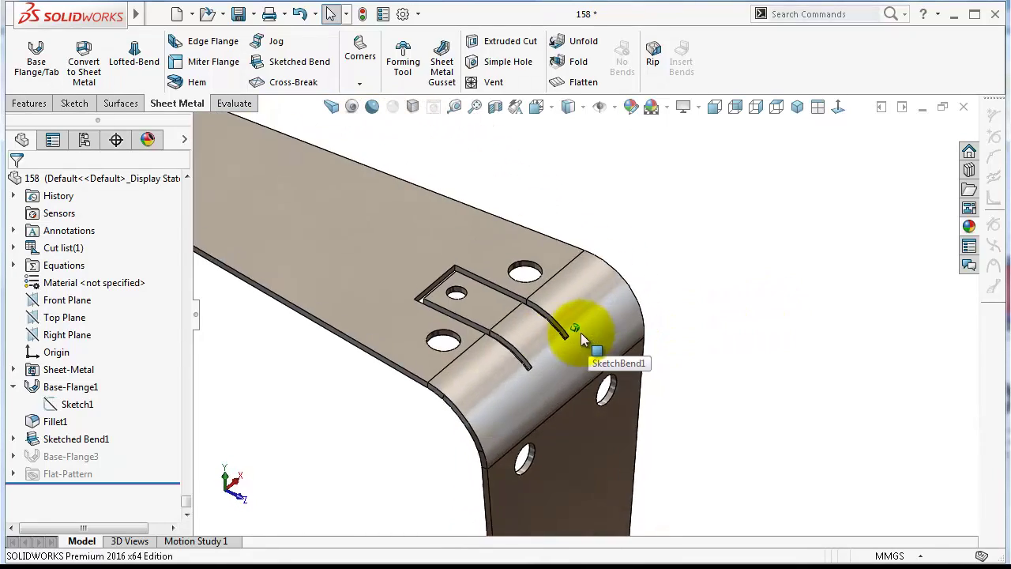
pyautogui.moveTo(517, 351); pyautogui.dragTo(529, 338, button='middle')
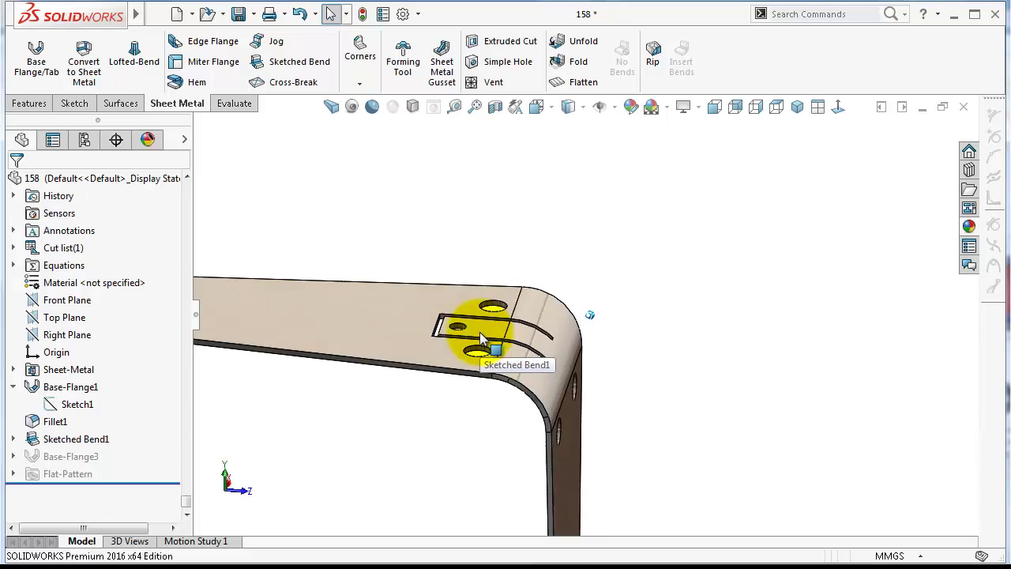
pyautogui.moveTo(479, 331); pyautogui.dragTo(536, 359, button='middle')
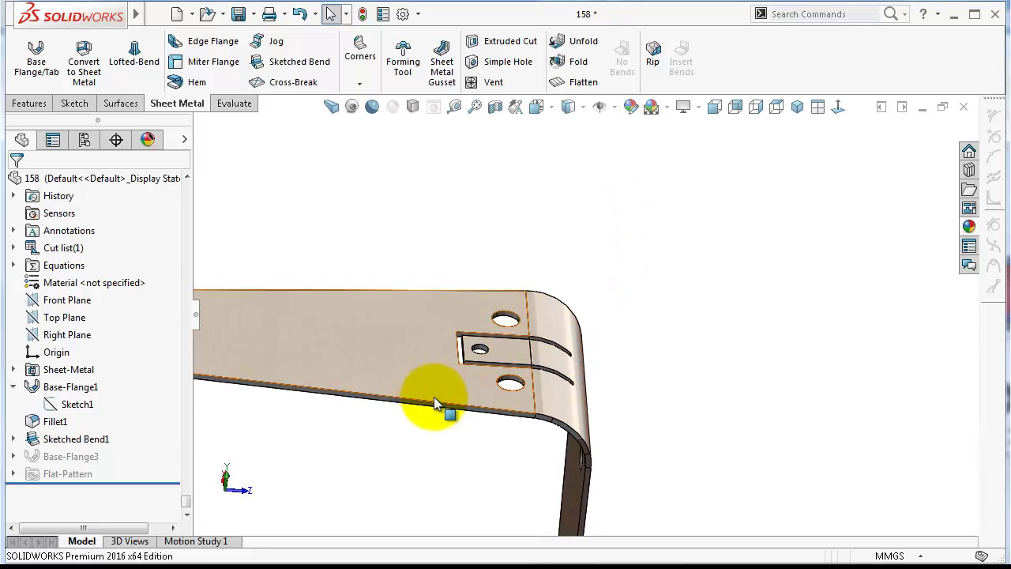
# Step: Open the sketched bend's definition, inspect the unbent part face-on, and close the definition with its settings kept
pyautogui.click(32, 441)
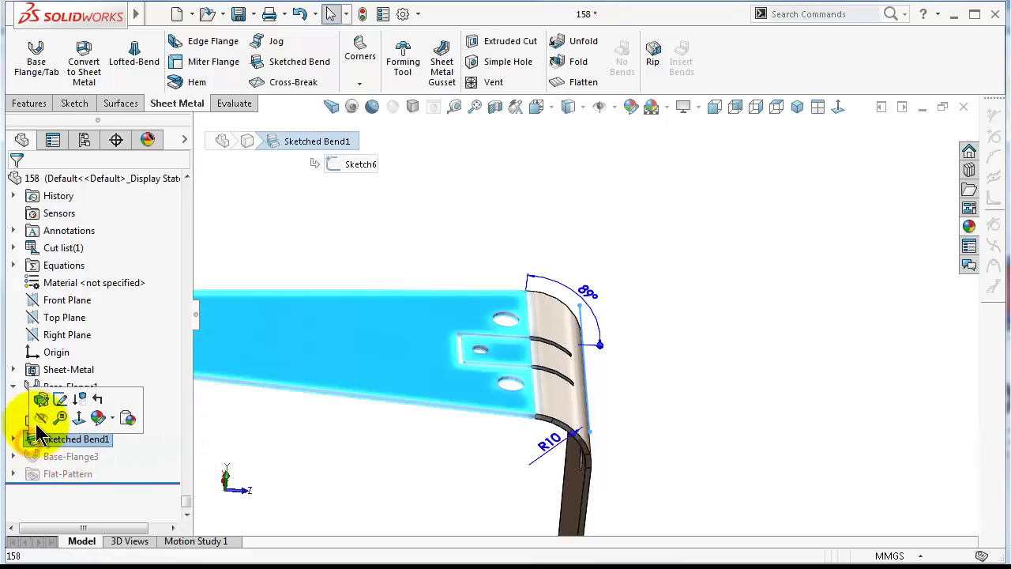
pyautogui.click(39, 400)
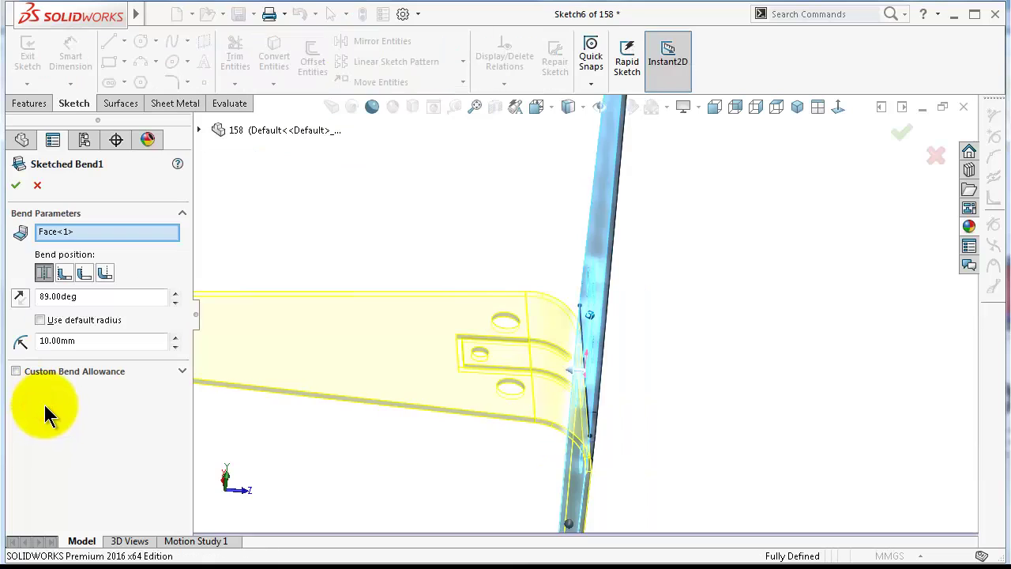
pyautogui.click(839, 107)
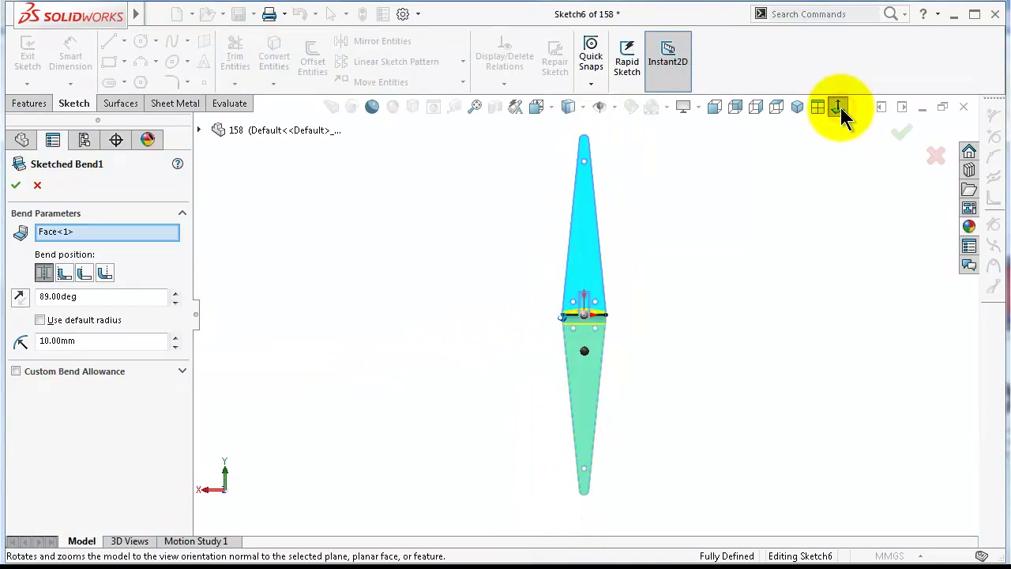
pyautogui.click(901, 133)
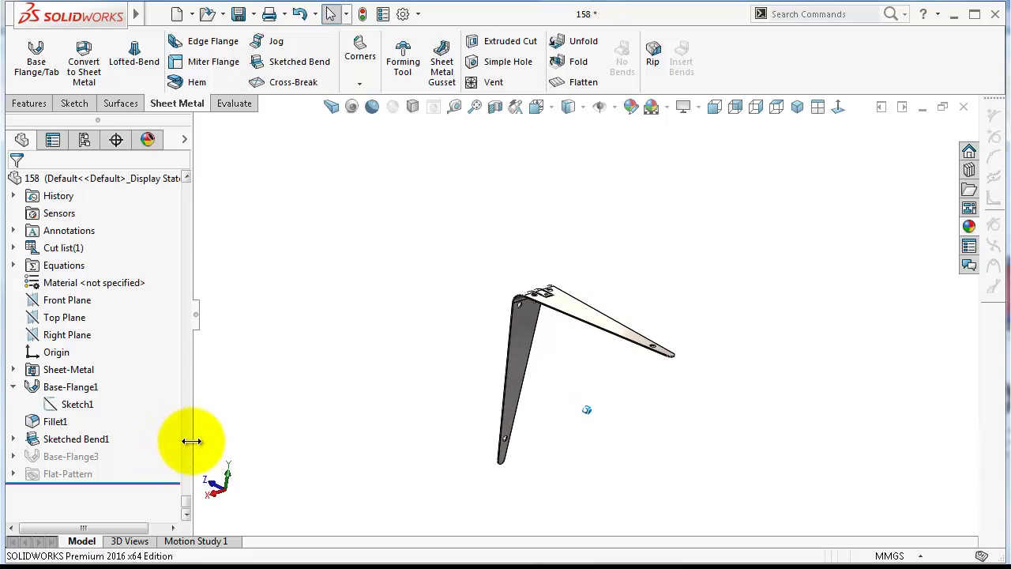
# Step: Suppress the sketched bend and delete the short lines closing the slot legs in the base flange sketch
pyautogui.click(82, 443)
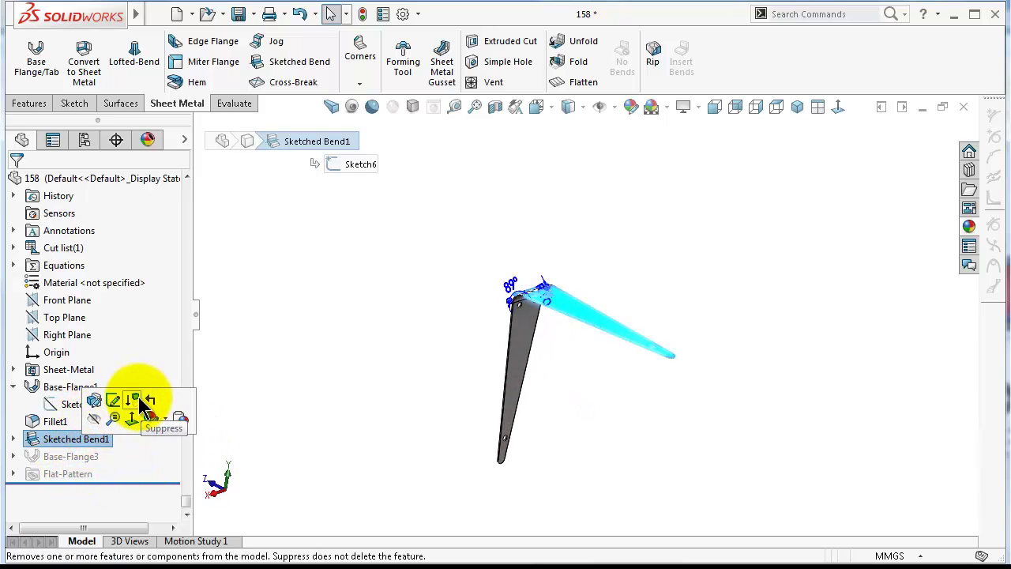
pyautogui.click(139, 403)
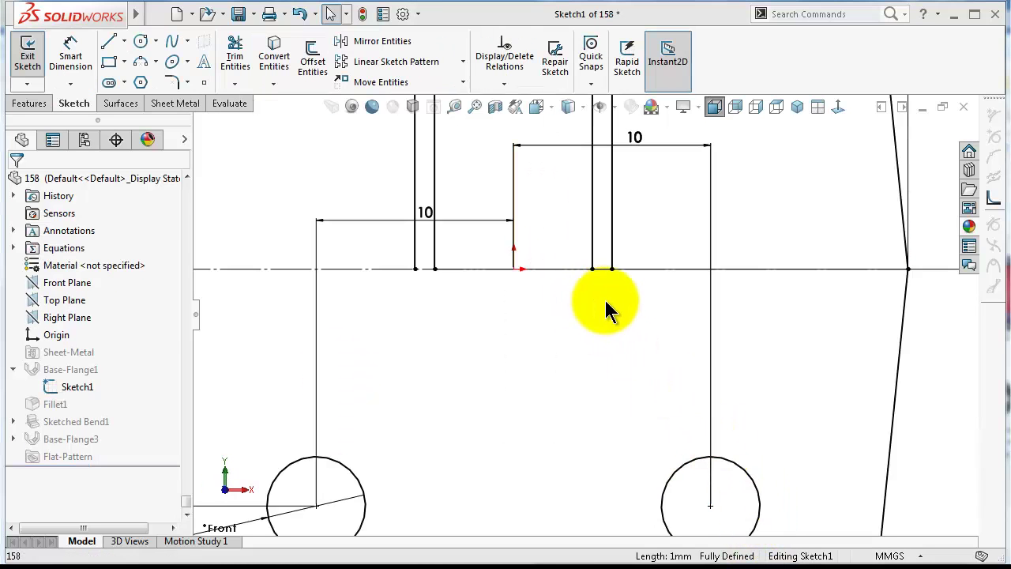
pyautogui.click(926, 381)
pyautogui.scroll(2, 491, 314)
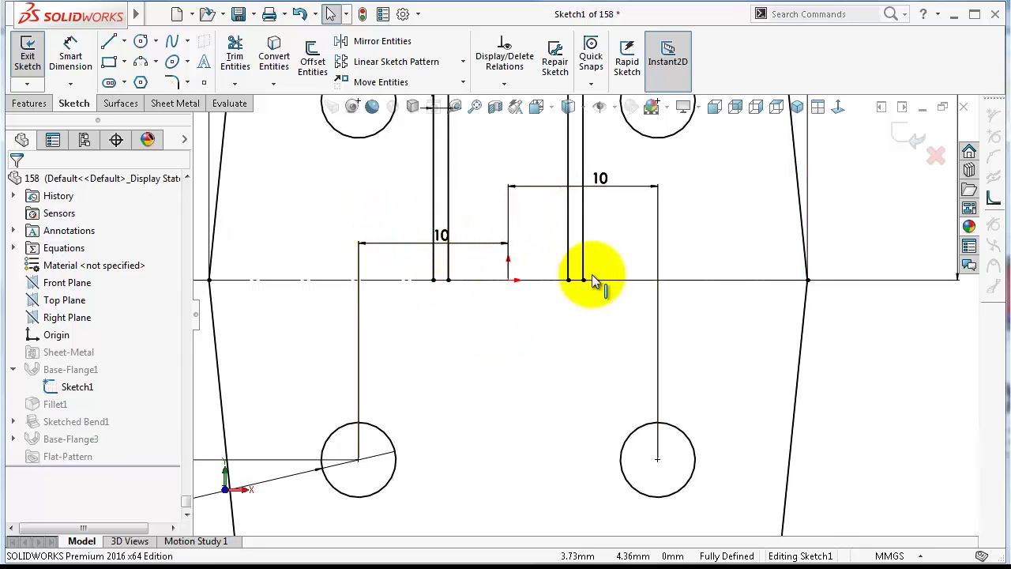
# Step: Draw two narrow rectangles that extend both slot legs downward from the bend centerline to just below the lower pair of holes
pyautogui.click(110, 63)
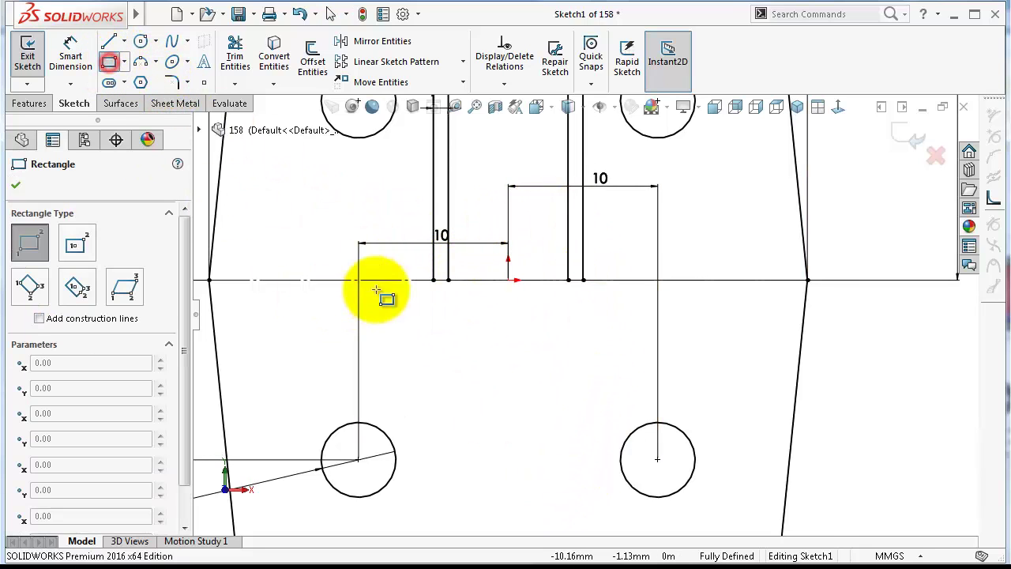
pyautogui.click(433, 280)
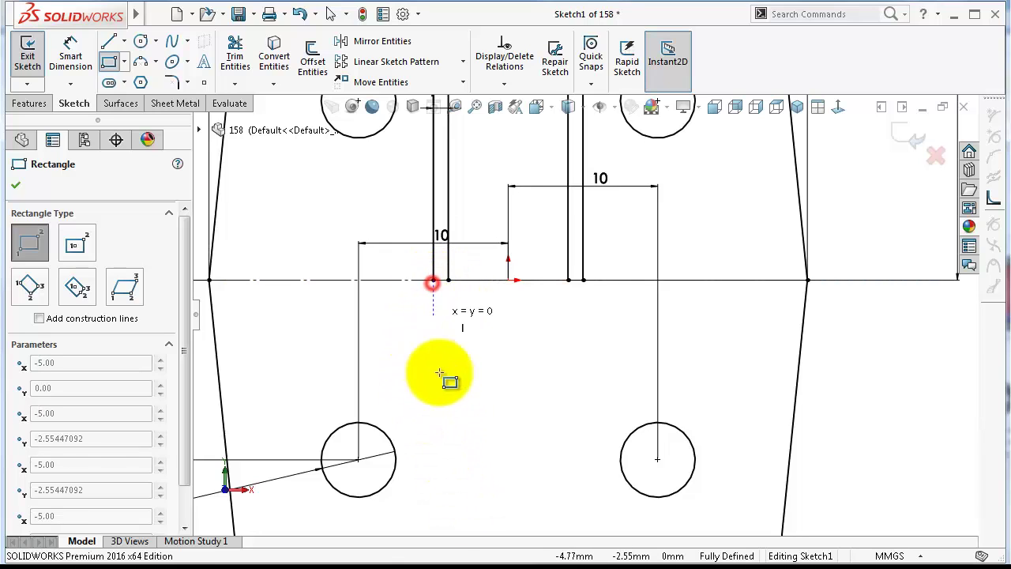
pyautogui.click(448, 505)
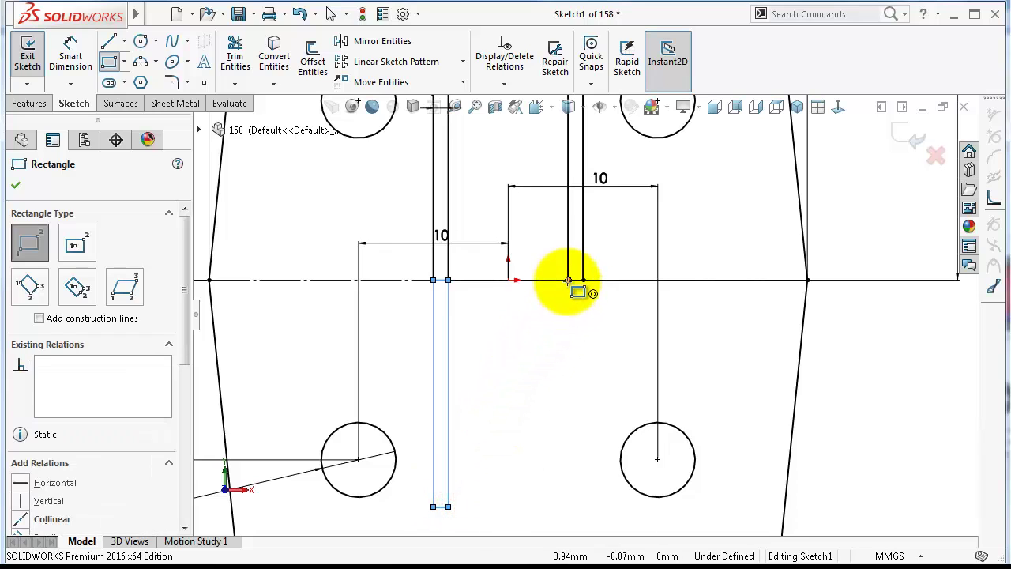
pyautogui.moveTo(568, 281); pyautogui.dragTo(585, 506)
pyautogui.press('Escape')
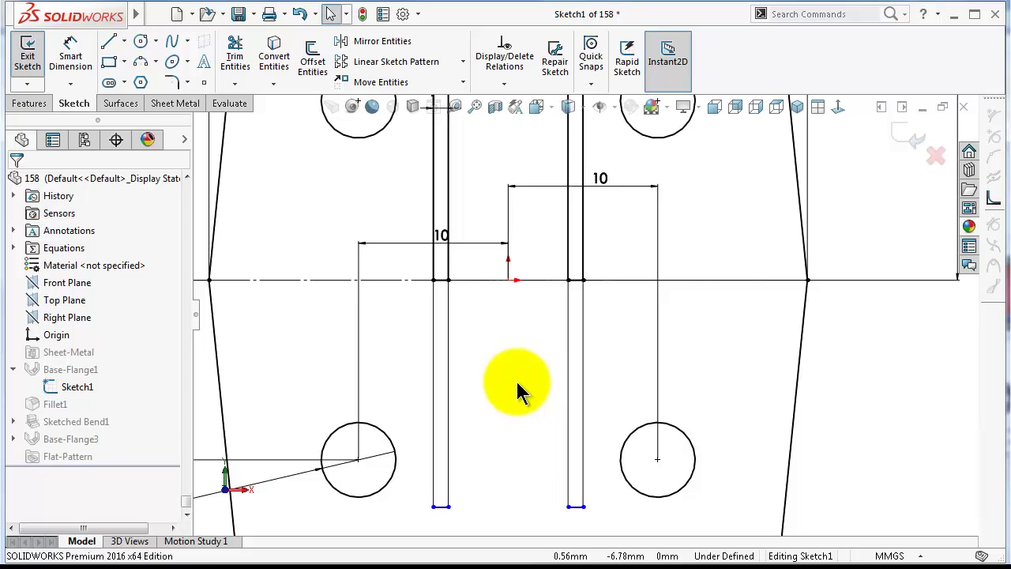
# Step: Add equal relations matching the lower left slot leg to the upper one, and the lower right leg to the lower left
pyautogui.scroll(2, 517, 391)
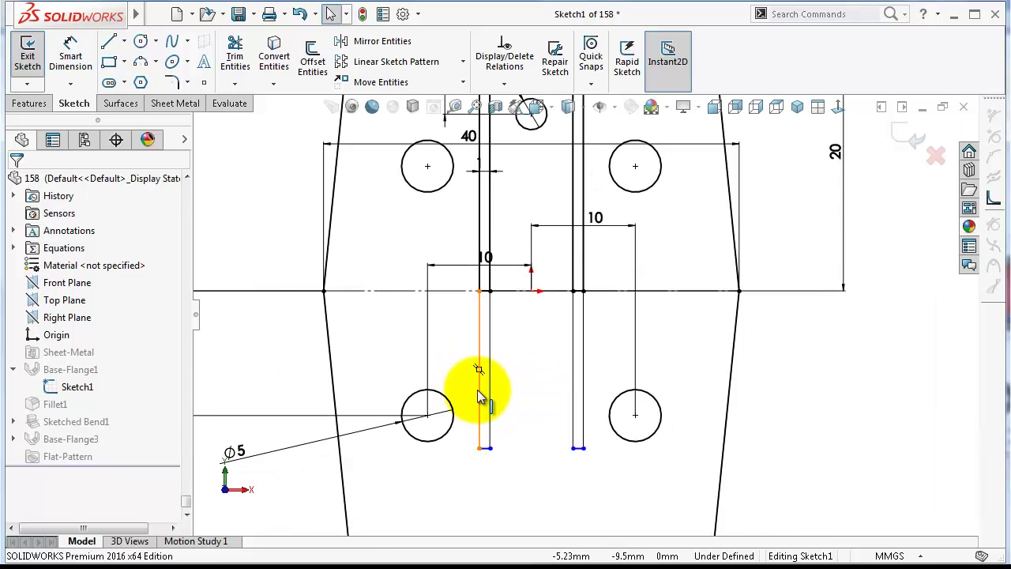
pyautogui.click(480, 391)
pyautogui.keyDown('ctrl'); pyautogui.click(480, 217); pyautogui.keyUp('ctrl')
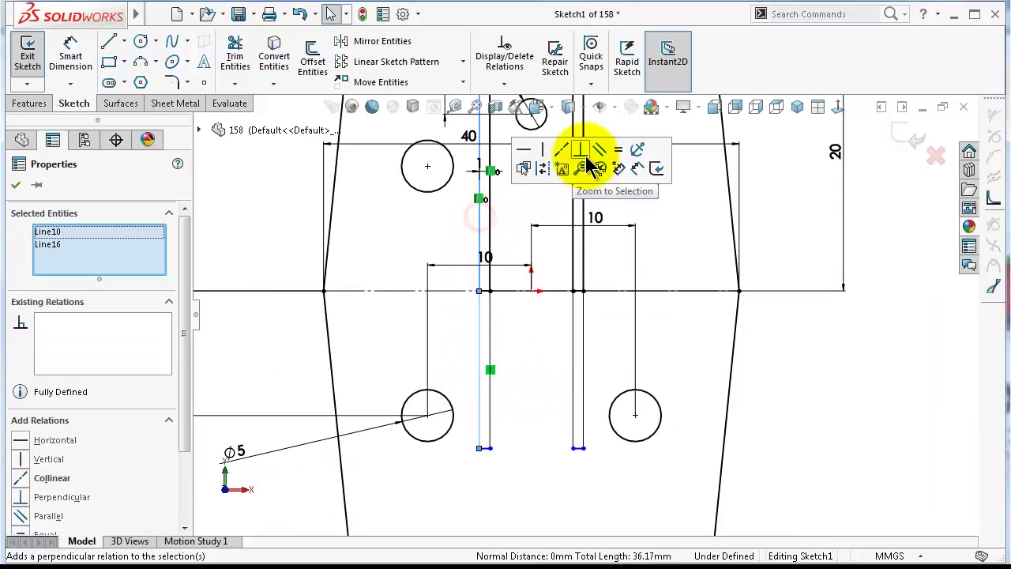
pyautogui.click(609, 153)
pyautogui.click(542, 385)
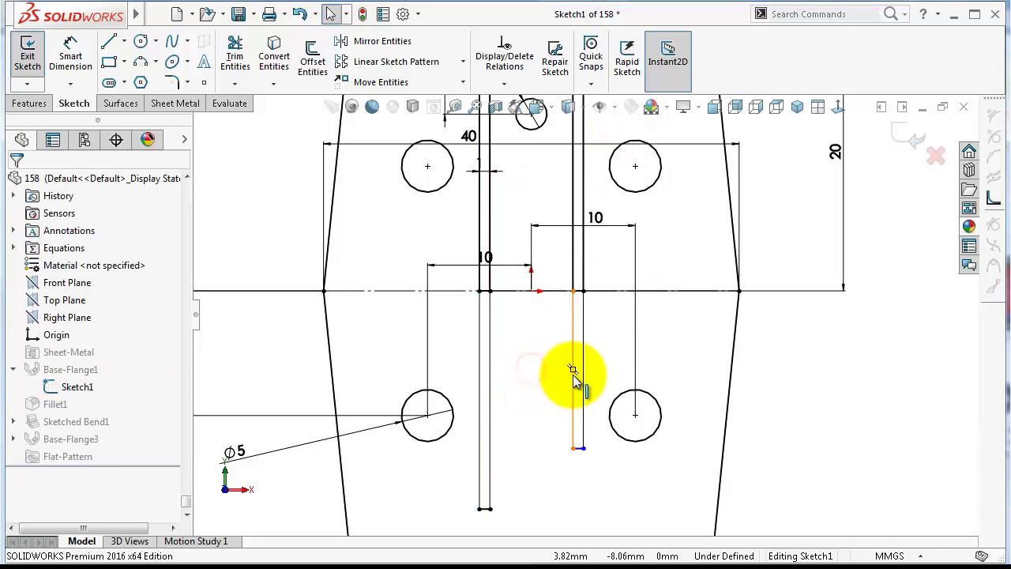
pyautogui.click(574, 371)
pyautogui.keyDown('ctrl'); pyautogui.click(489, 407); pyautogui.keyUp('ctrl')
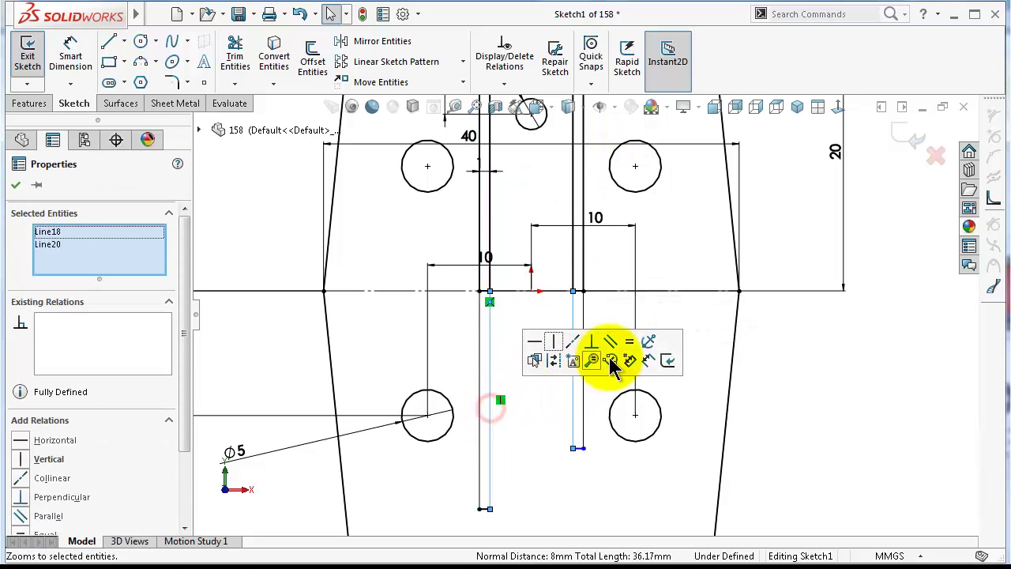
pyautogui.click(641, 345)
pyautogui.click(826, 383)
# Step: Convert the short crossing lines of both slot legs at the bend centerline to construction geometry, and exit the sketch
pyautogui.scroll(-5, 622, 312)
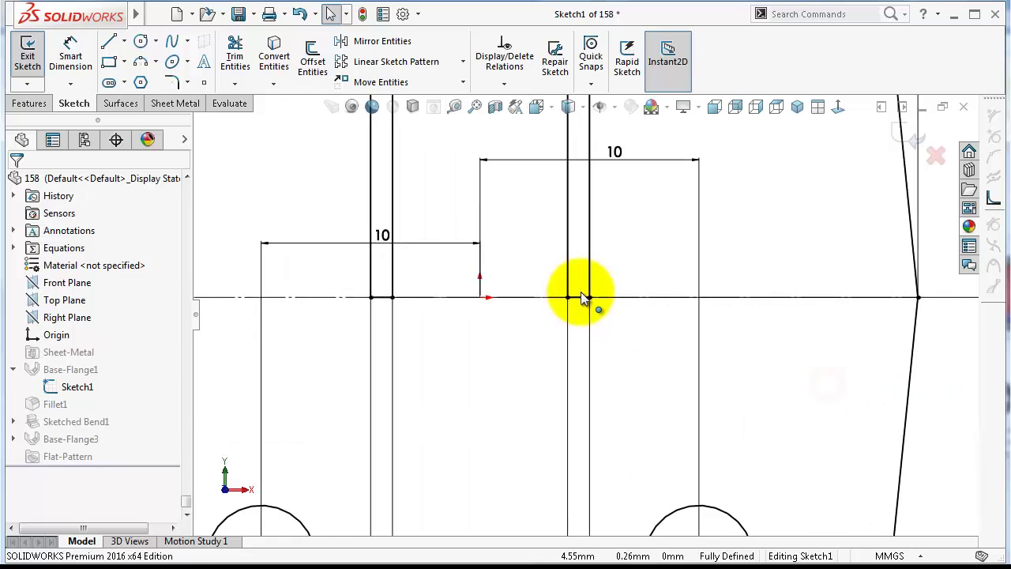
pyautogui.click(574, 305)
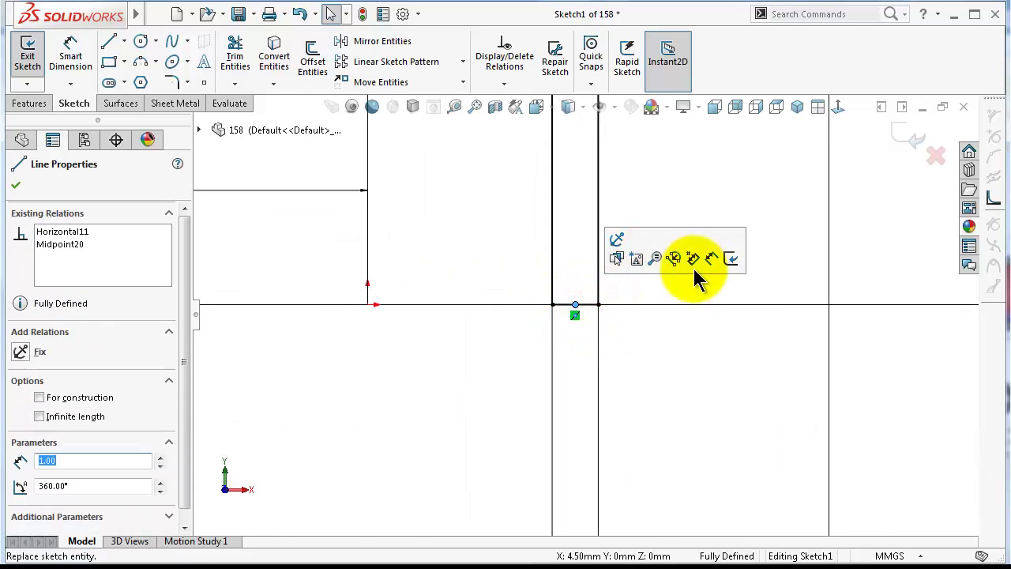
pyautogui.click(589, 311)
pyautogui.click(590, 305)
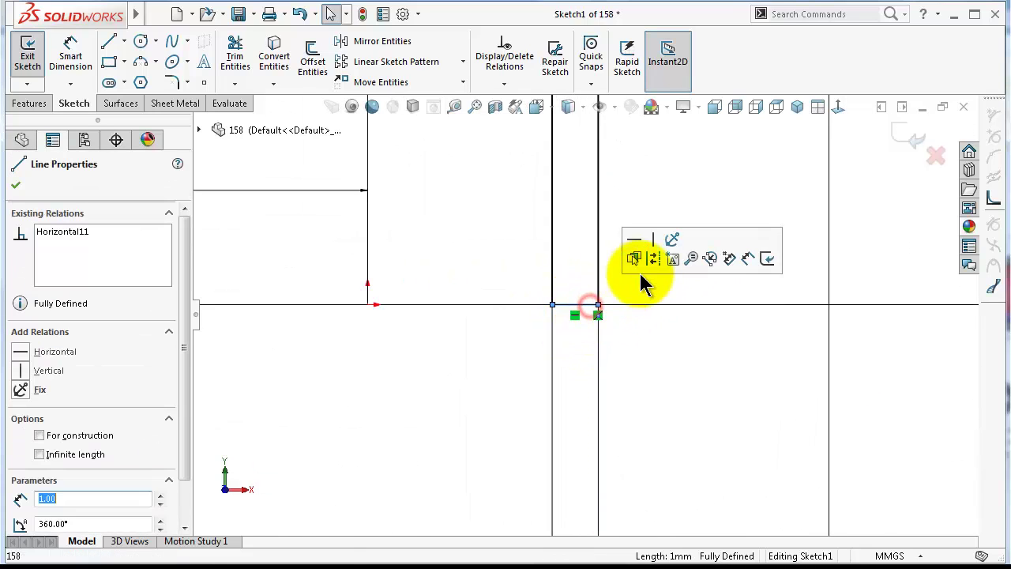
pyautogui.click(654, 261)
pyautogui.scroll(3, 370, 333)
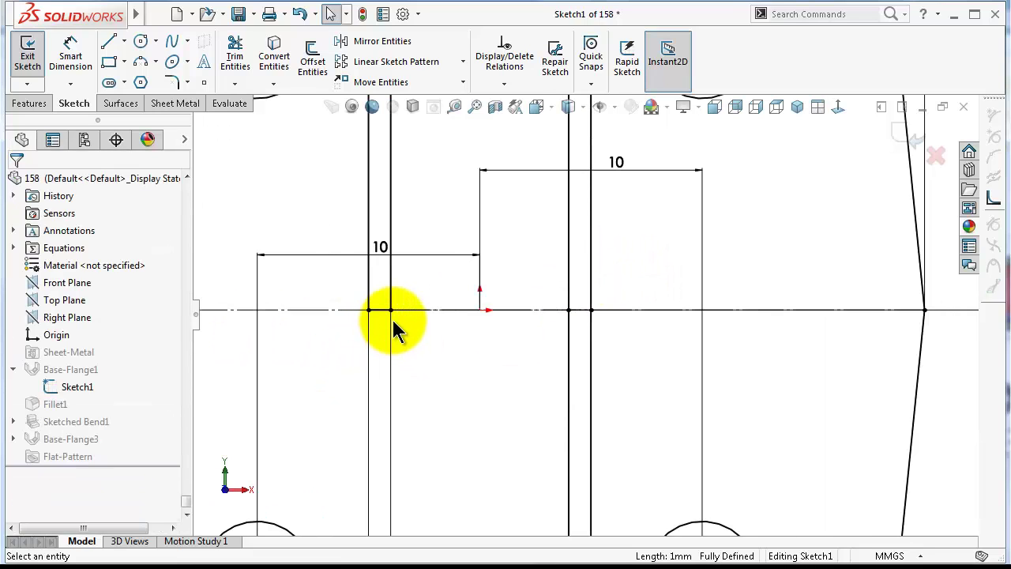
pyautogui.click(385, 313)
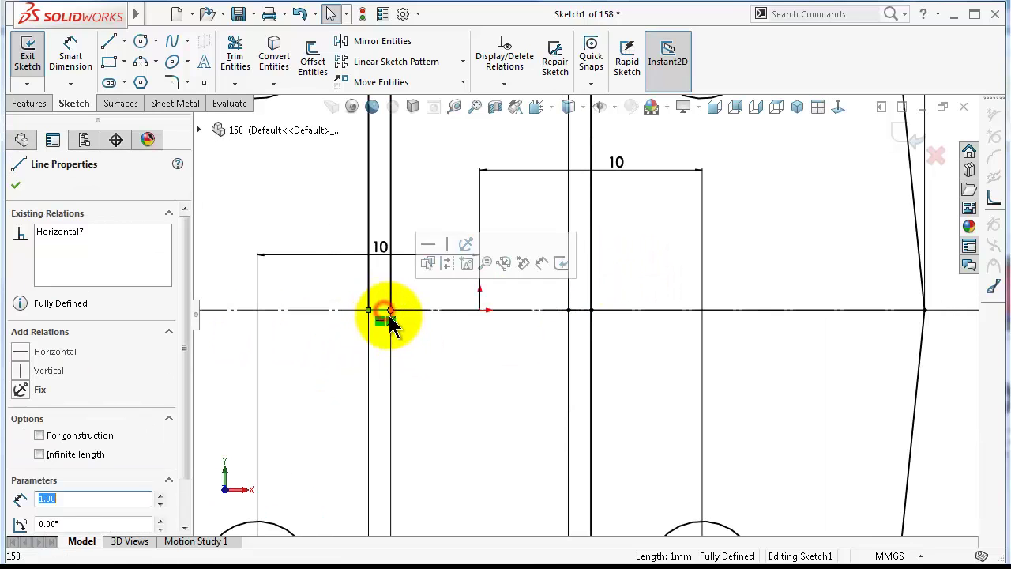
pyautogui.click(449, 266)
pyautogui.click(908, 133)
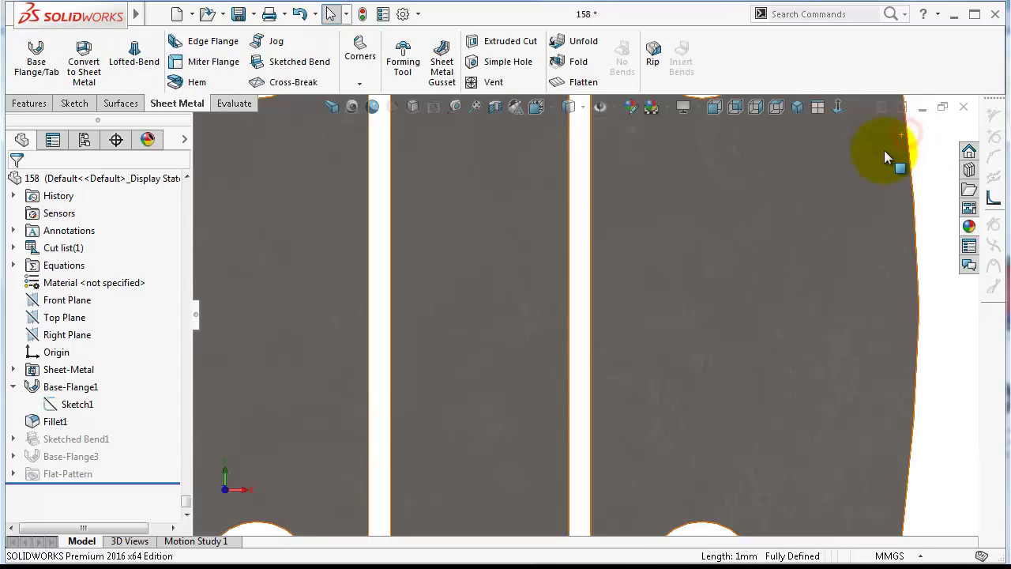
pyautogui.scroll(3, 688, 282)
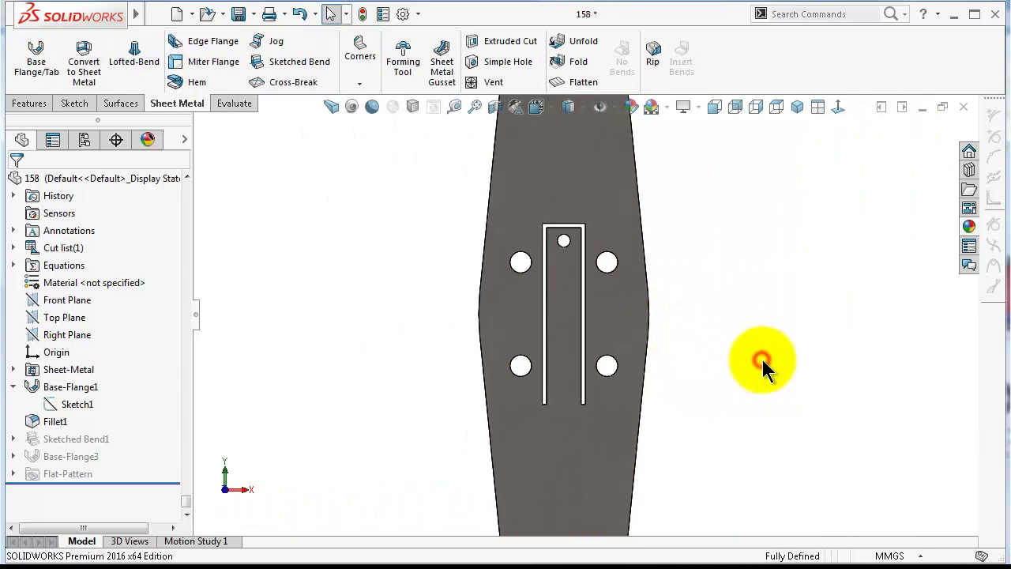
pyautogui.moveTo(762, 359); pyautogui.dragTo(762, 360, button='middle')
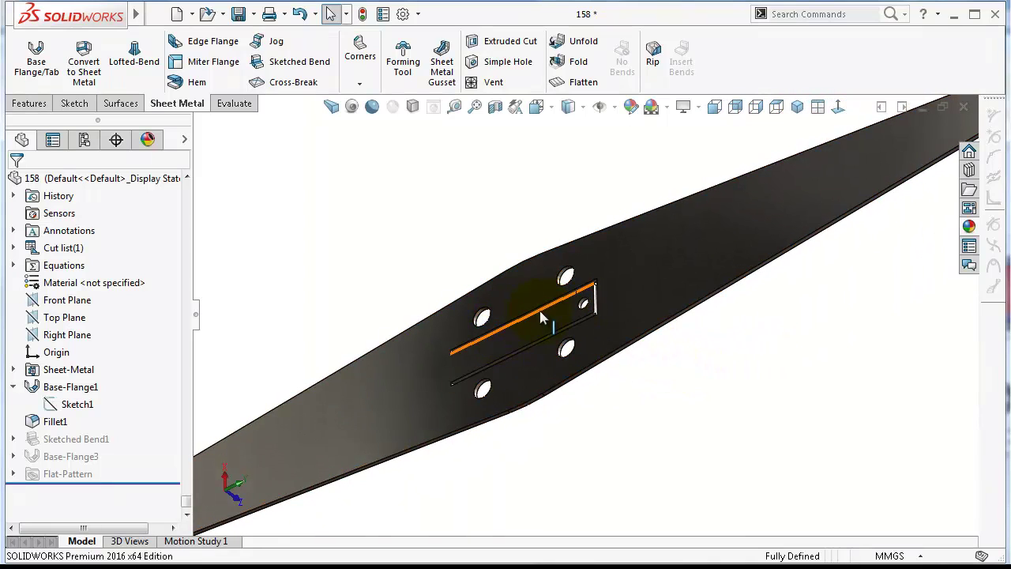
# Step: Start a sketched bend on the slotted flat face and sketch a horizontal bend line from the left slot's outer edge to the part's left corner
pyautogui.click(344, 341)
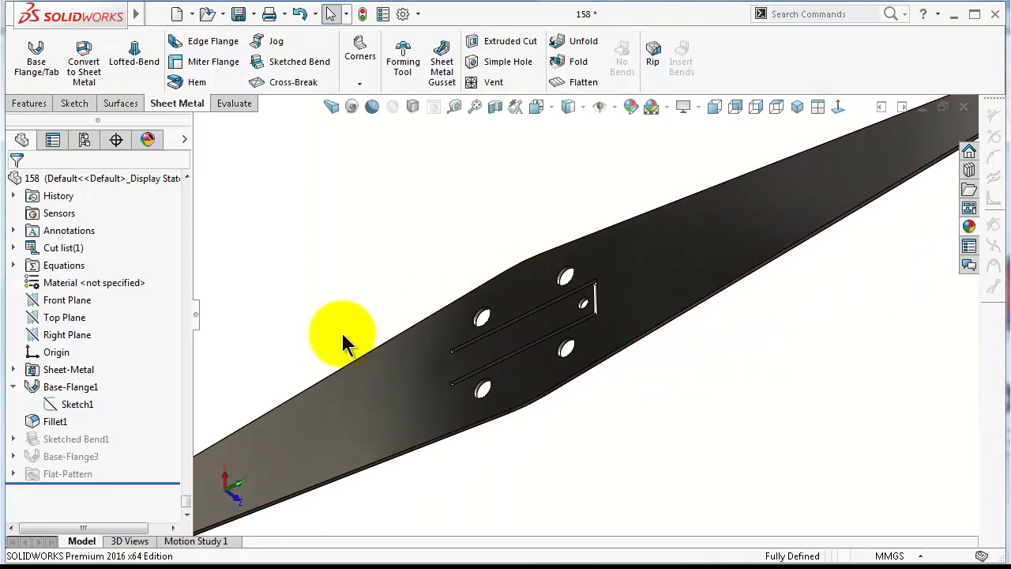
pyautogui.click(292, 67)
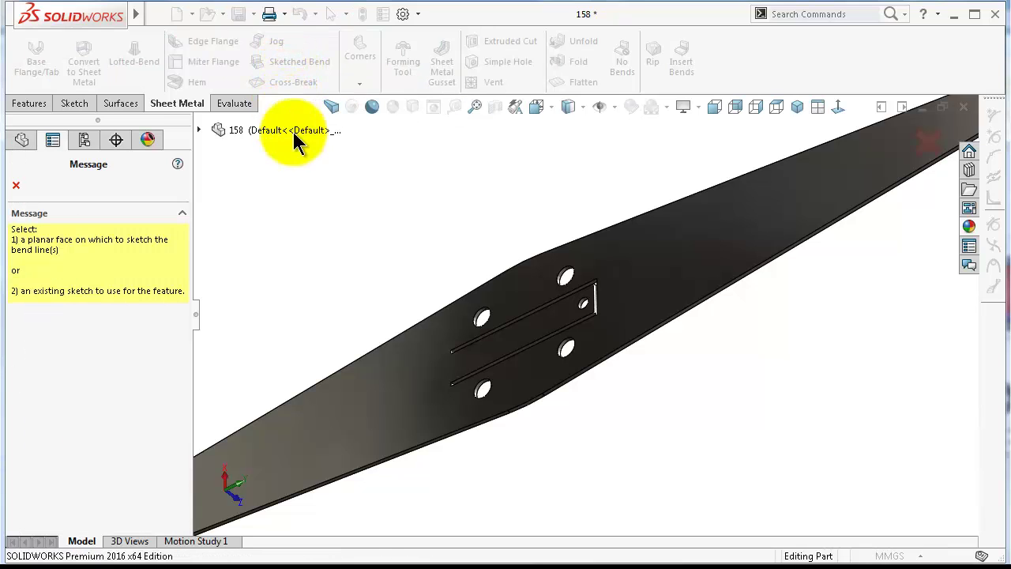
pyautogui.click(405, 369)
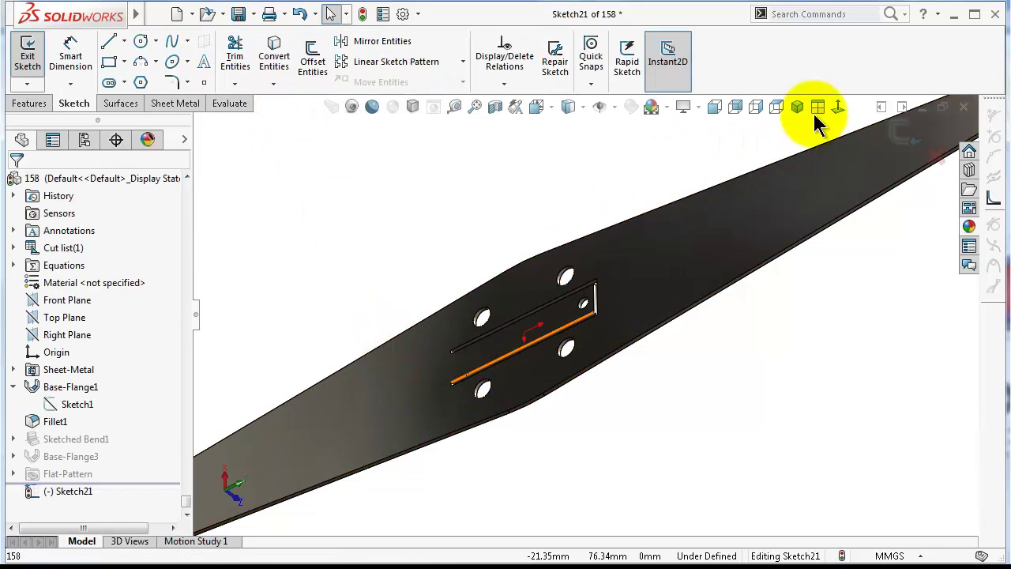
pyautogui.click(839, 106)
pyautogui.scroll(5, 632, 284)
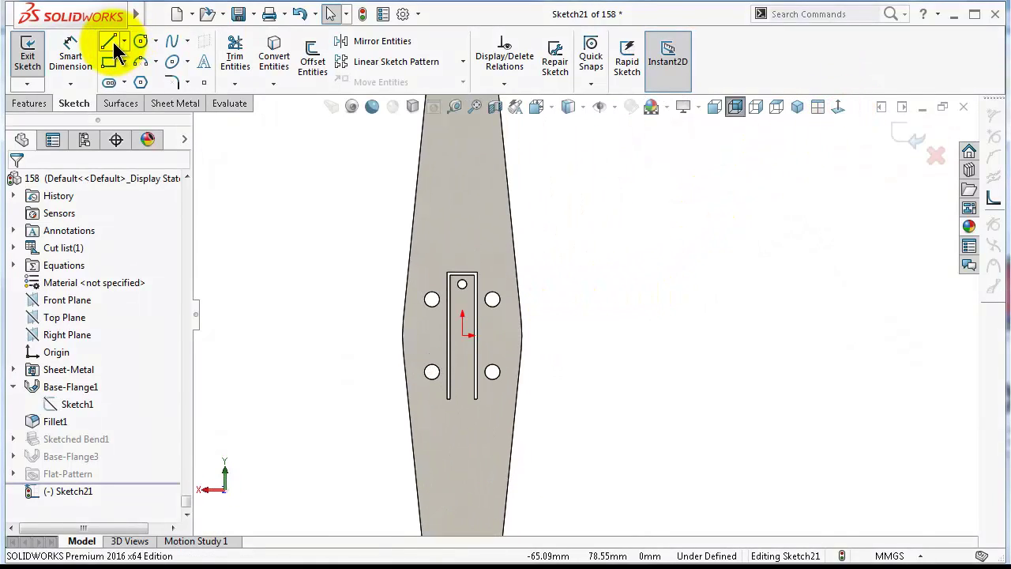
pyautogui.click(109, 41)
pyautogui.scroll(5, 292, 268)
pyautogui.scroll(-2, 588, 340)
pyautogui.scroll(3, 710, 371)
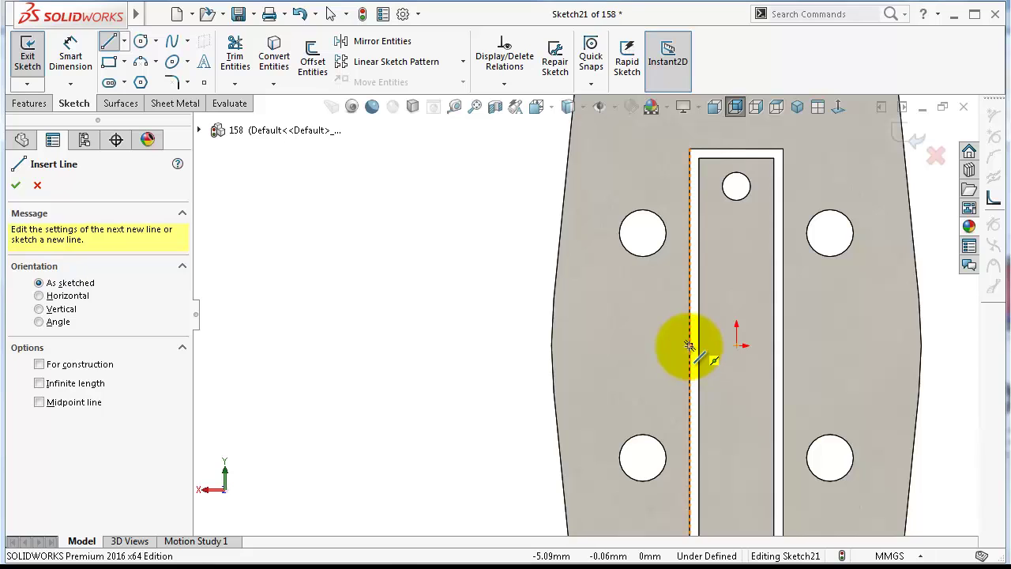
pyautogui.click(689, 346)
pyautogui.click(551, 345)
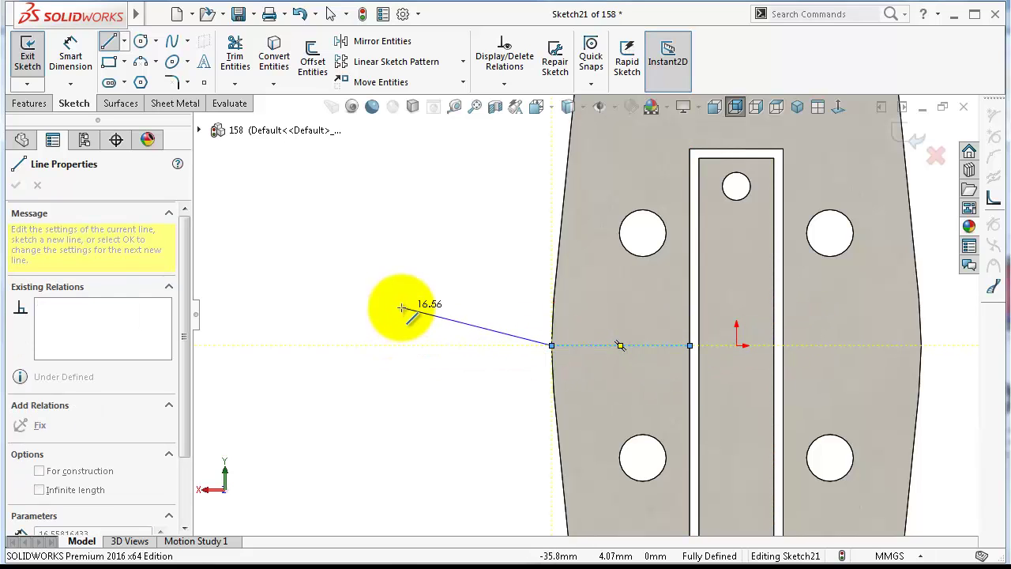
pyautogui.press('Escape')
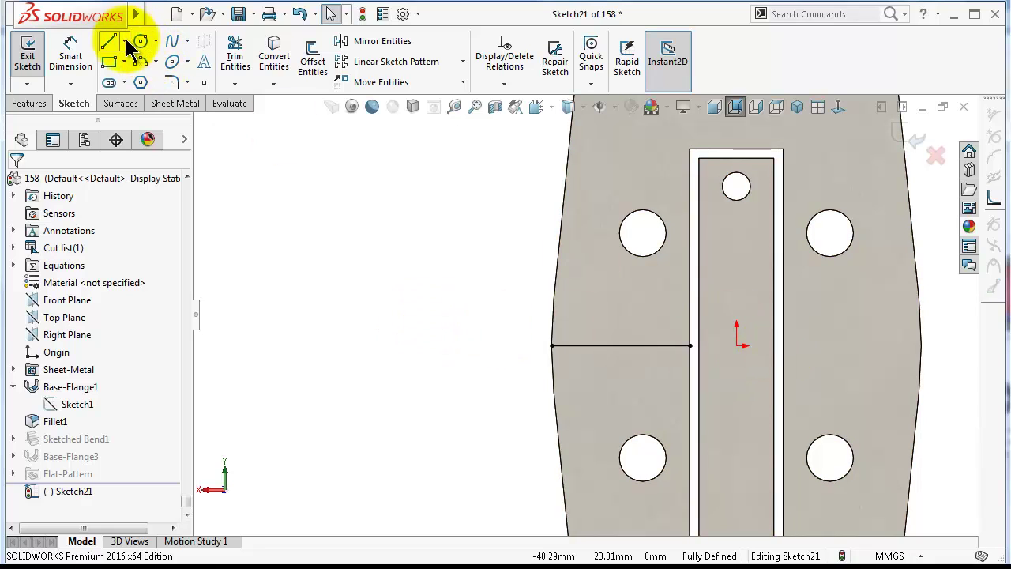
# Step: Sketch the matching horizontal bend line from the right slot's outer edge to the part's right corner, and exit the sketch
pyautogui.click(108, 45)
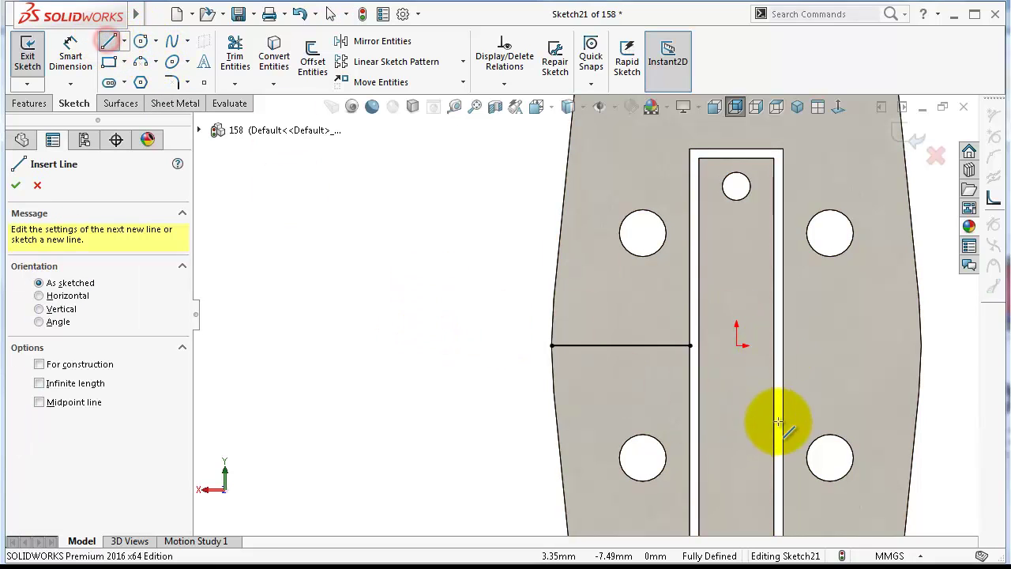
pyautogui.click(783, 345)
pyautogui.click(921, 345)
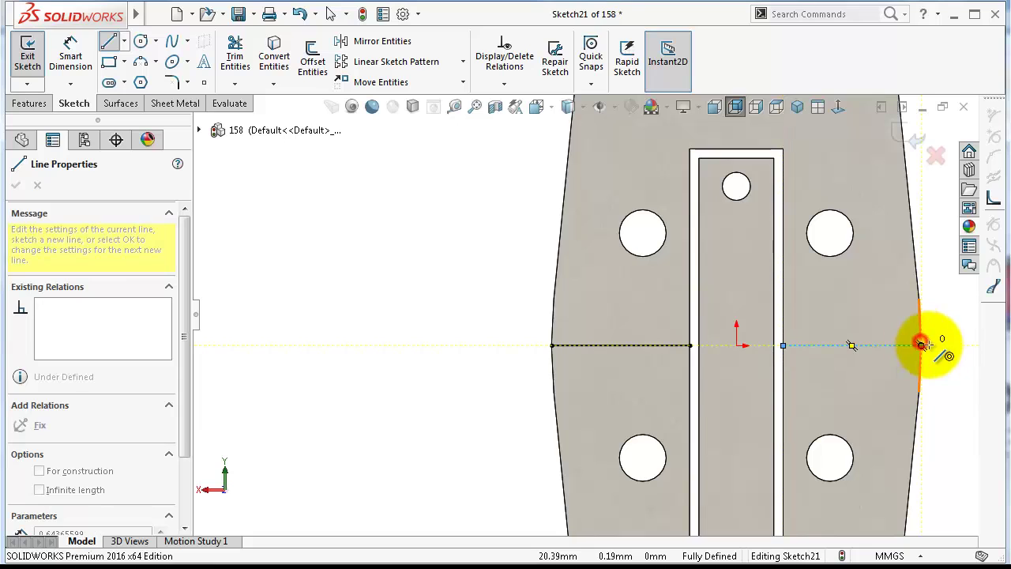
pyautogui.click(917, 136)
pyautogui.click(904, 136)
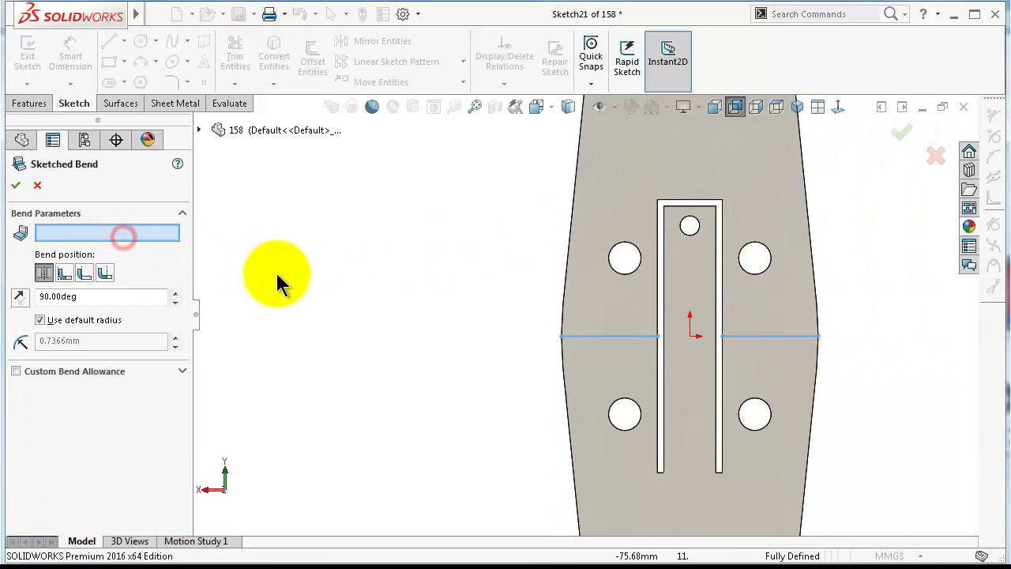
# Step: Fix the face above the bend lines and replace the default bend radius with 10 mm
pyautogui.click(604, 205)
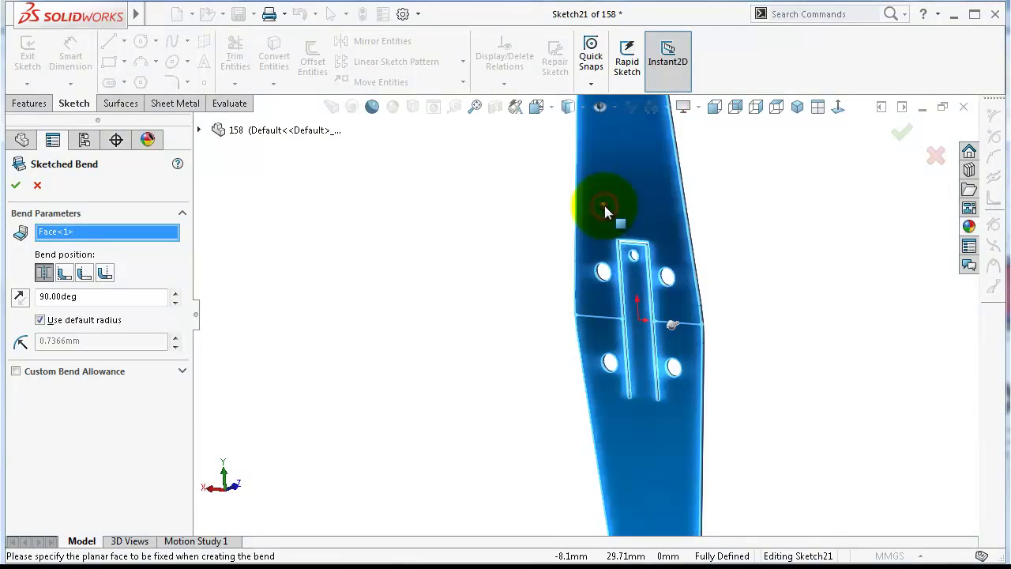
pyautogui.moveTo(369, 308); pyautogui.dragTo(273, 288, button='middle')
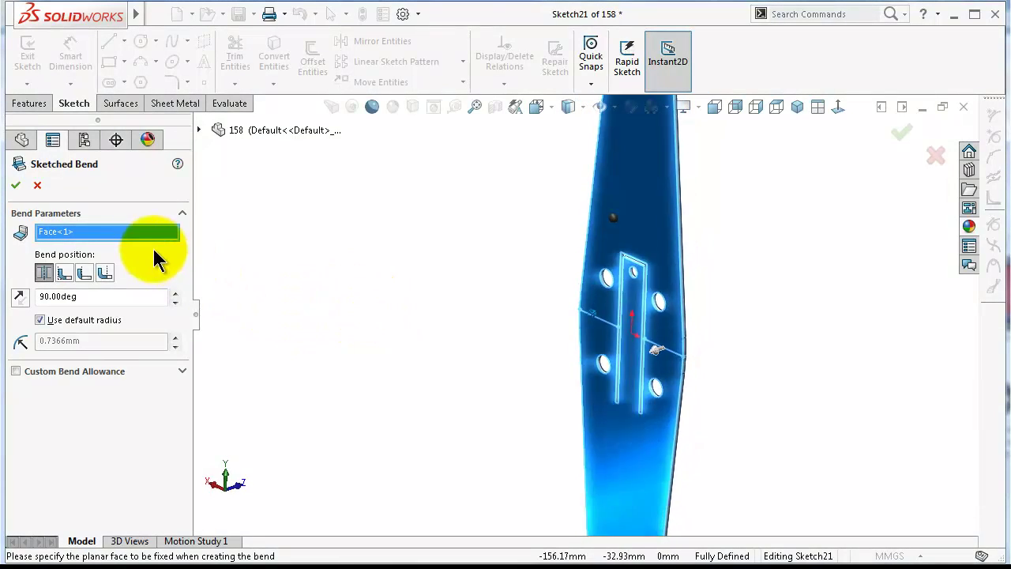
pyautogui.scroll(-3, 697, 313)
pyautogui.scroll(-3, 594, 338)
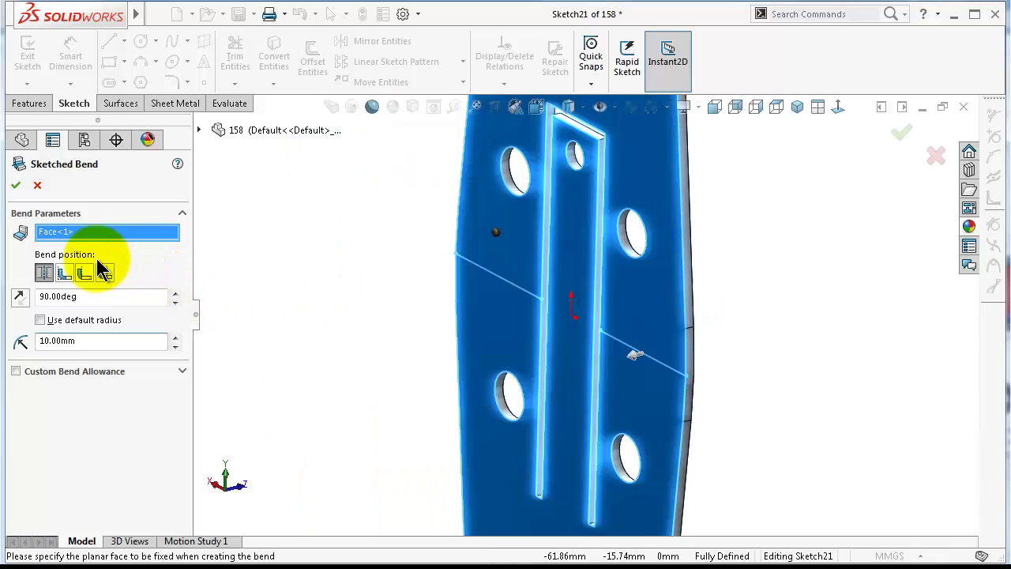
# Step: Preview the bend with the Material Inside, Material Outside and Bend Outside positions from several angles
pyautogui.click(66, 272)
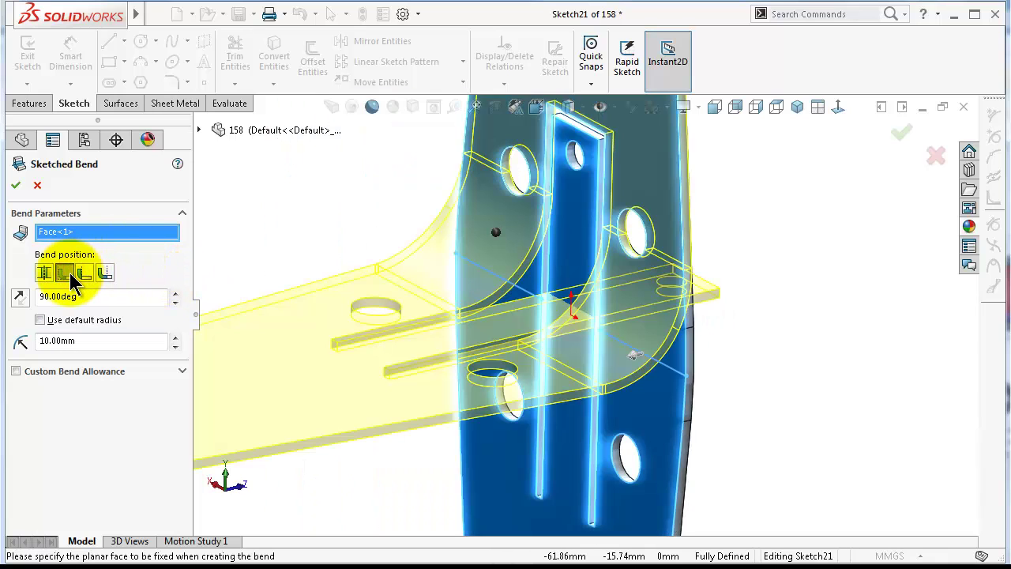
pyautogui.click(87, 274)
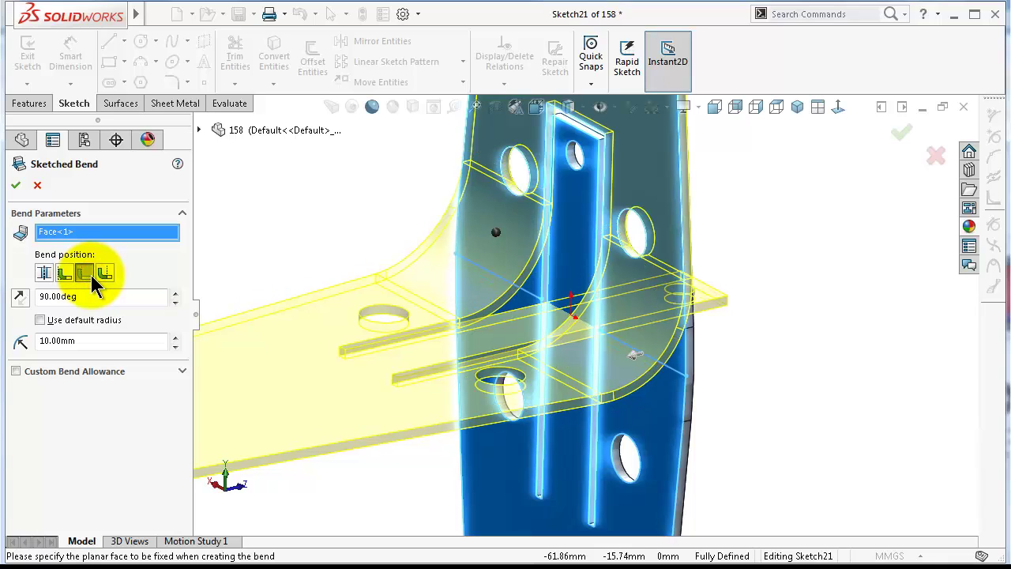
pyautogui.click(105, 272)
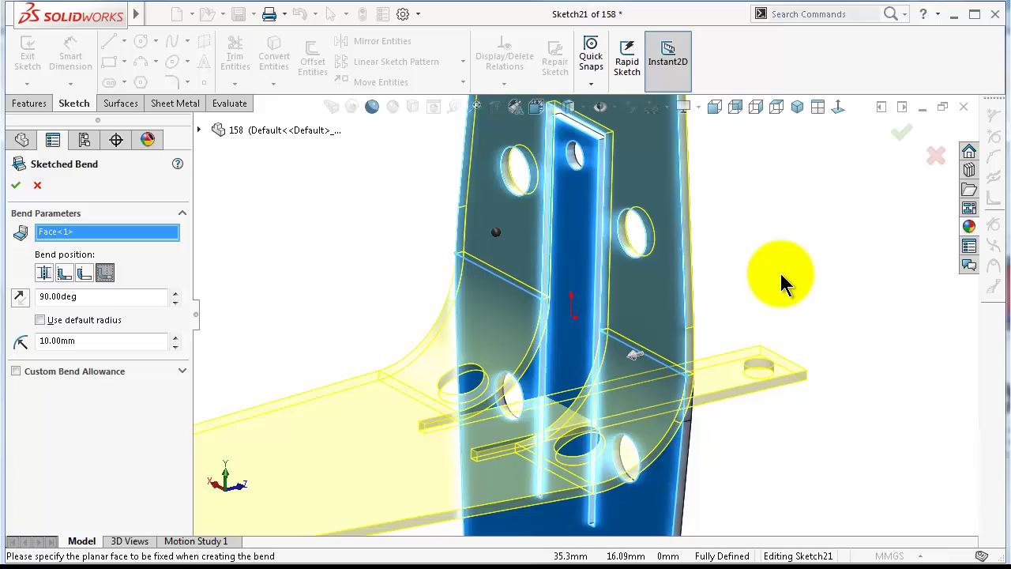
pyautogui.moveTo(779, 271); pyautogui.dragTo(779, 271, button='middle')
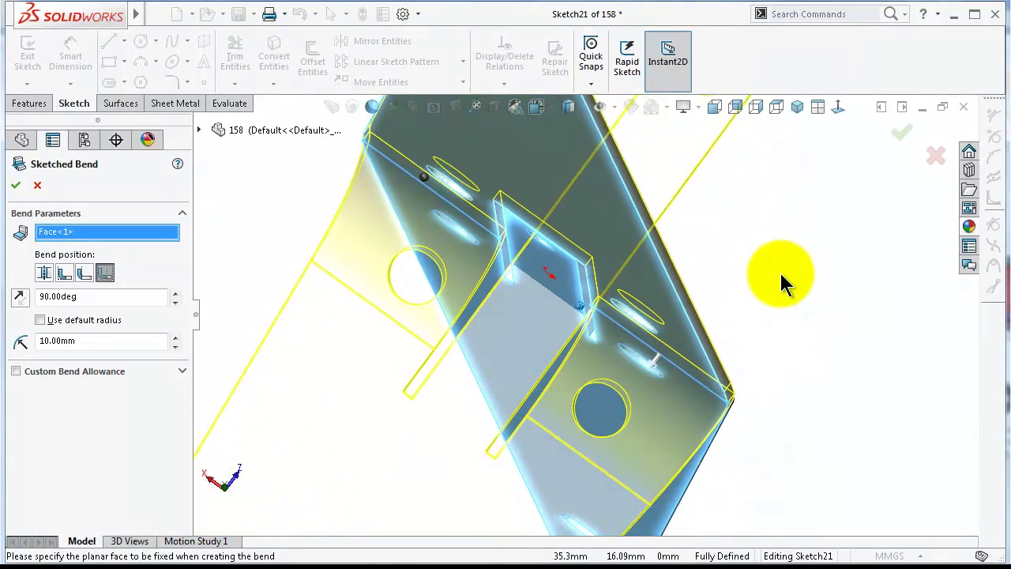
pyautogui.press('Down')
pyautogui.click(83, 272)
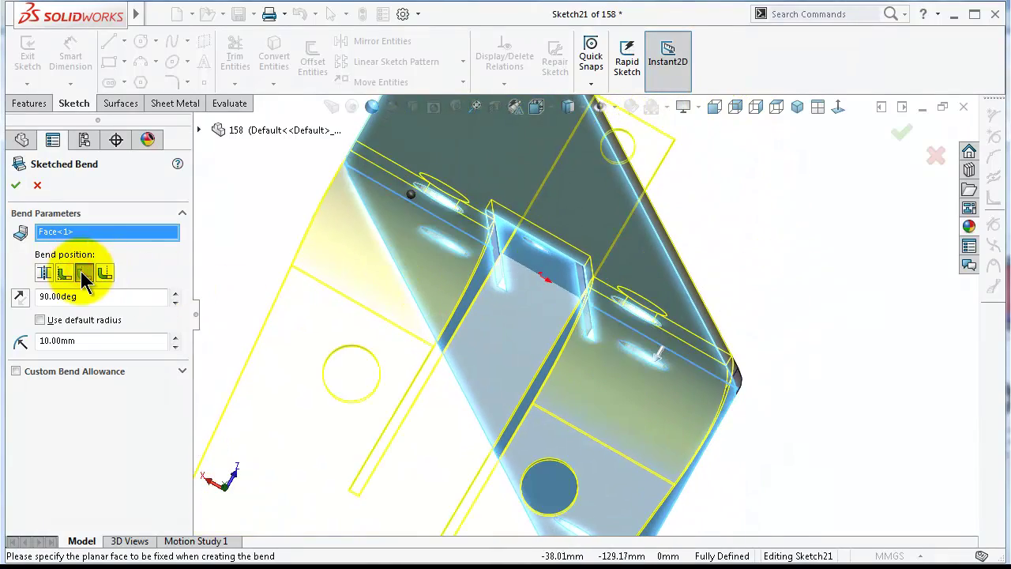
pyautogui.press('Down')
pyautogui.press('Down')
pyautogui.press('Down')
pyautogui.press('Down')
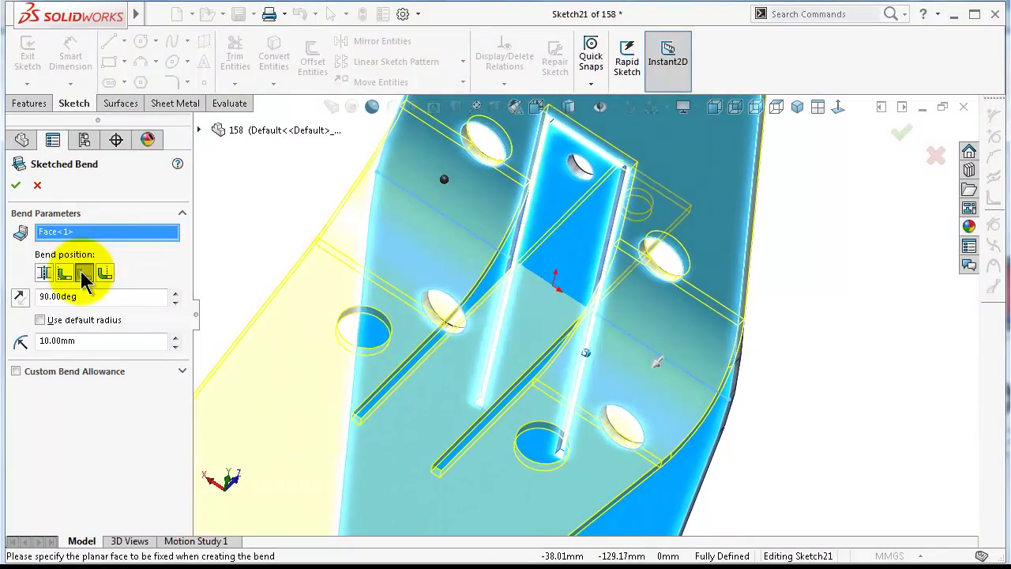
pyautogui.press('Down')
# Step: Set the bend position to Material Inside and create the sketched bend around the slotted tab
pyautogui.click(64, 273)
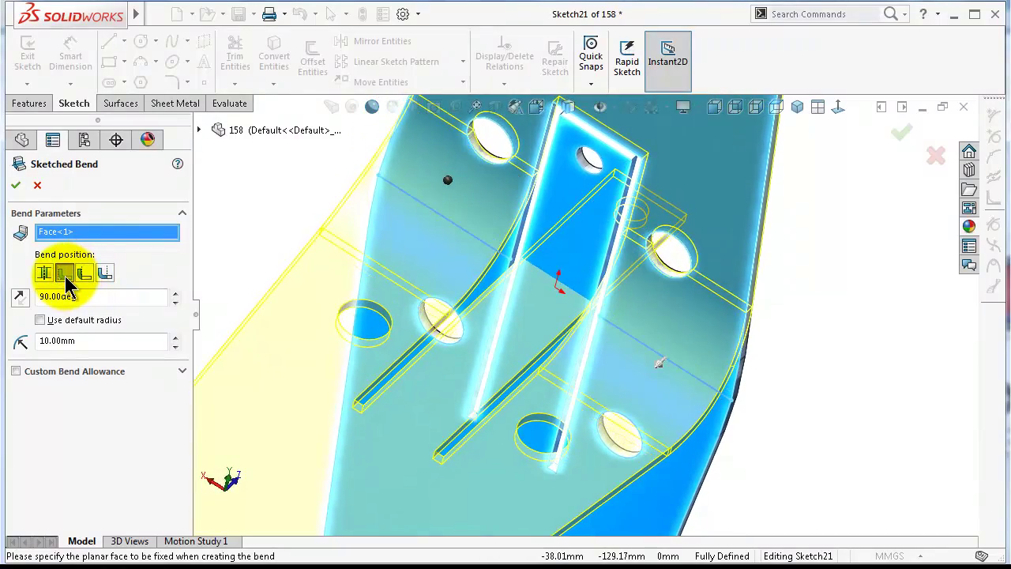
pyautogui.press('Down')
pyautogui.press('Down')
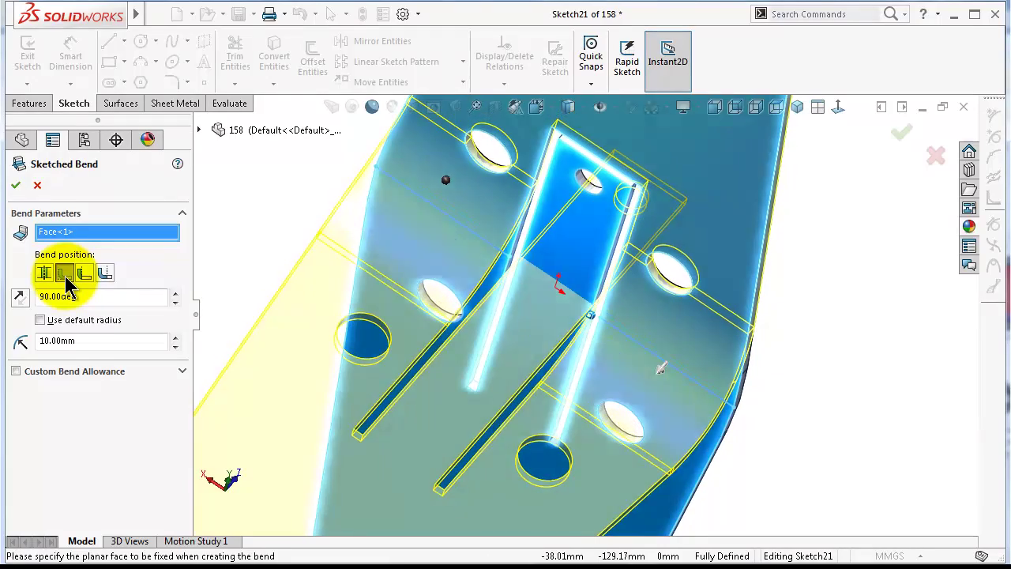
pyautogui.click(16, 186)
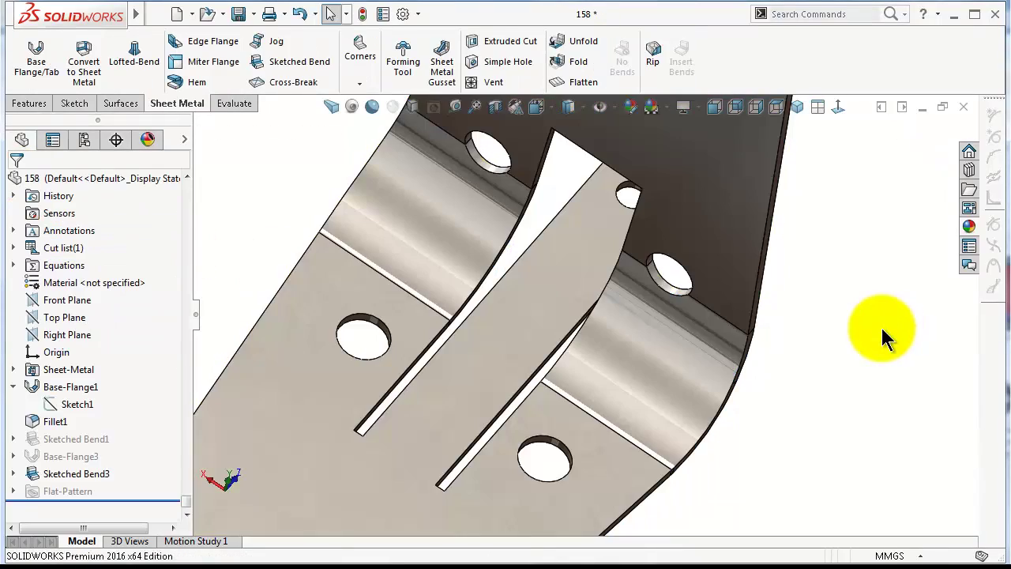
pyautogui.click(867, 332)
pyautogui.press('Down')
pyautogui.press('Down')
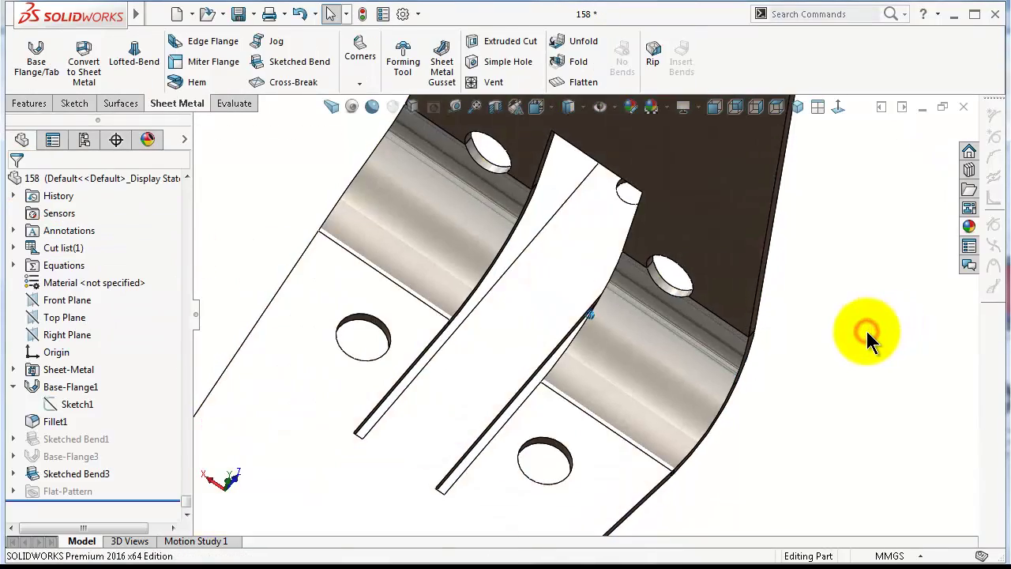
# Step: Examine the finished bend, its side holes and the straight slotted tab from all around the hanger
pyautogui.press('Down')
pyautogui.press('Down')
pyautogui.press('Down')
pyautogui.press('Down')
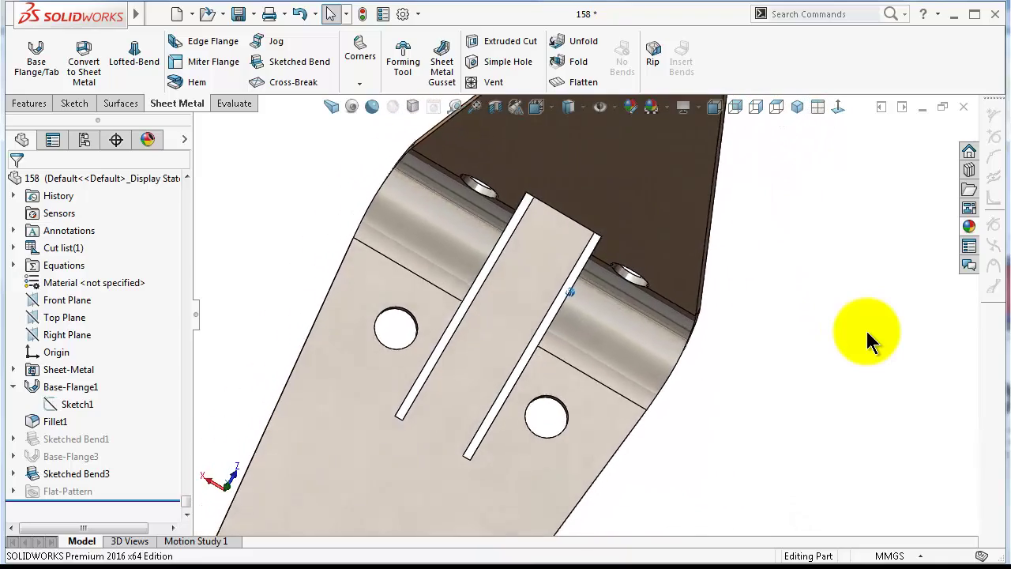
pyautogui.press('Down')
pyautogui.press('Down')
pyautogui.press('Down')
pyautogui.press('Down')
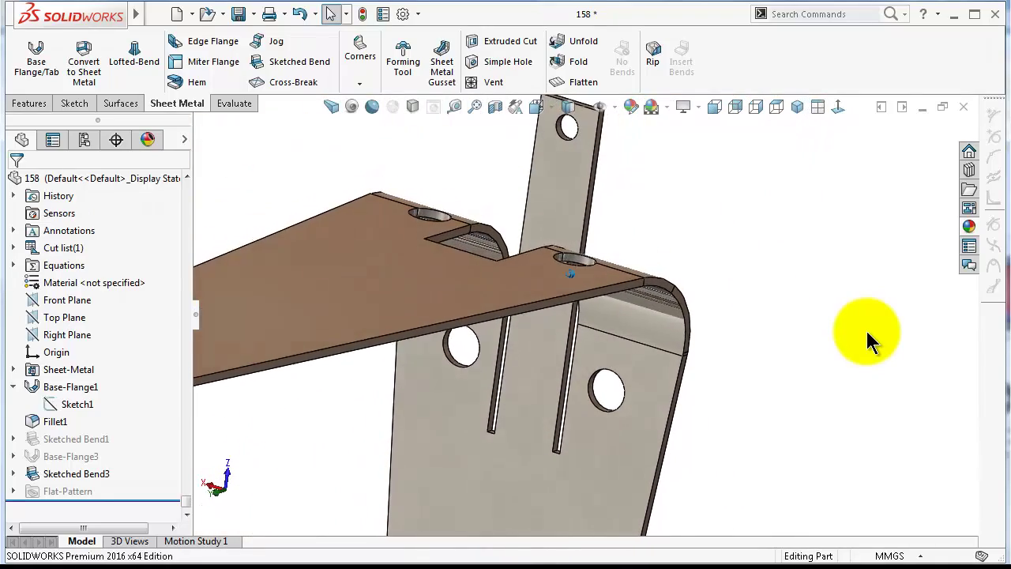
pyautogui.press('Down')
pyautogui.press('Down')
pyautogui.press('Down')
pyautogui.press('Down')
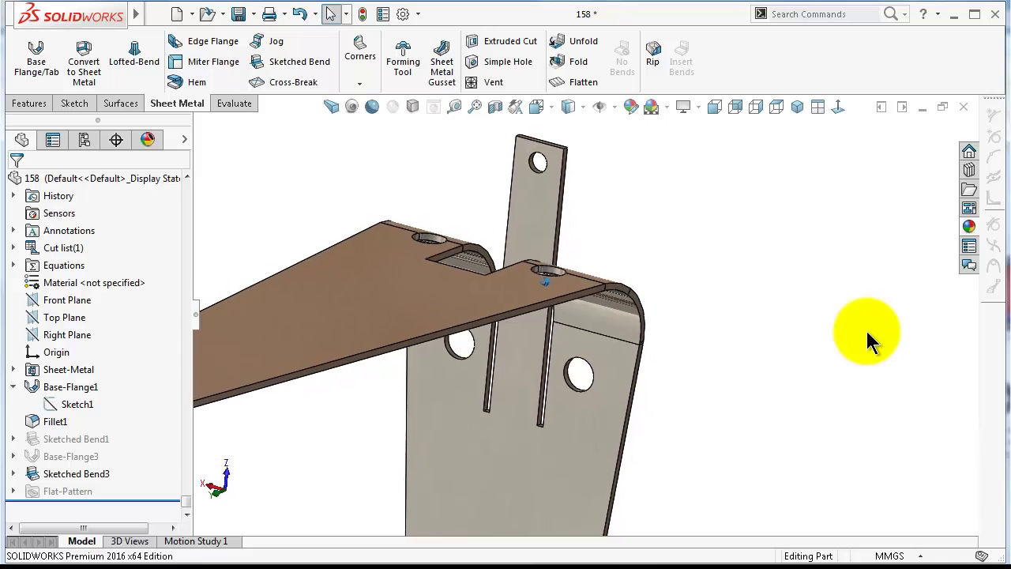
pyautogui.press('Down')
pyautogui.press('Down')
pyautogui.press('Down')
pyautogui.press('Down')
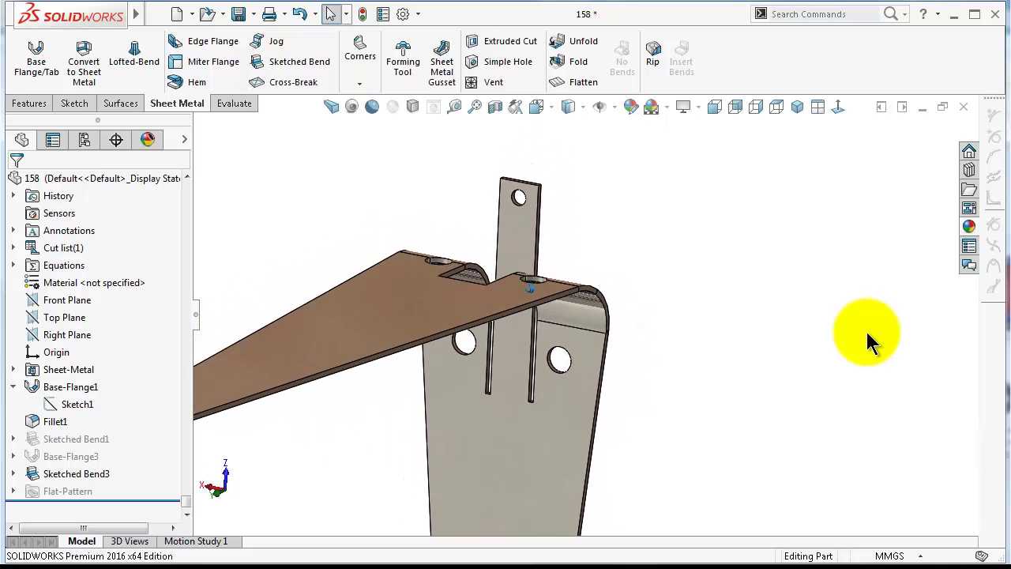
pyautogui.moveTo(854, 346); pyautogui.dragTo(904, 345, button='middle')
pyautogui.moveTo(526, 293)
pyautogui.mouseDown(button='middle')
pyautogui.moveTo(521, 245)
pyautogui.moveTo(493, 226)
pyautogui.mouseUp(button='middle')
pyautogui.press('Left')
pyautogui.press('Left')
pyautogui.press('Left')
pyautogui.press('Left')
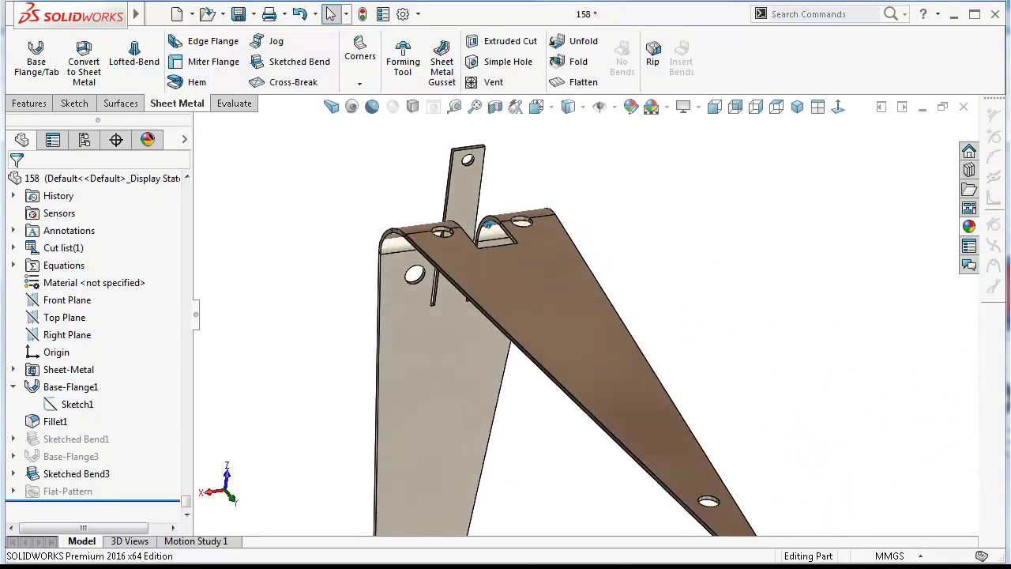
pyautogui.press('Left')
pyautogui.press('Left')
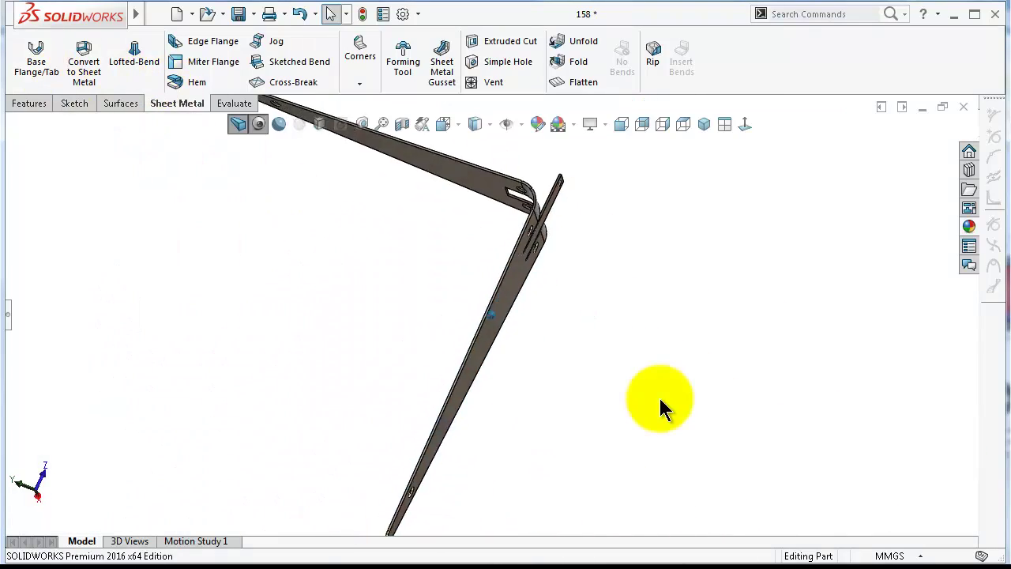
pyautogui.press('Right')
pyautogui.press('Right')
pyautogui.press('Right')
pyautogui.press('Right')
pyautogui.press('Right')
pyautogui.press('Right')
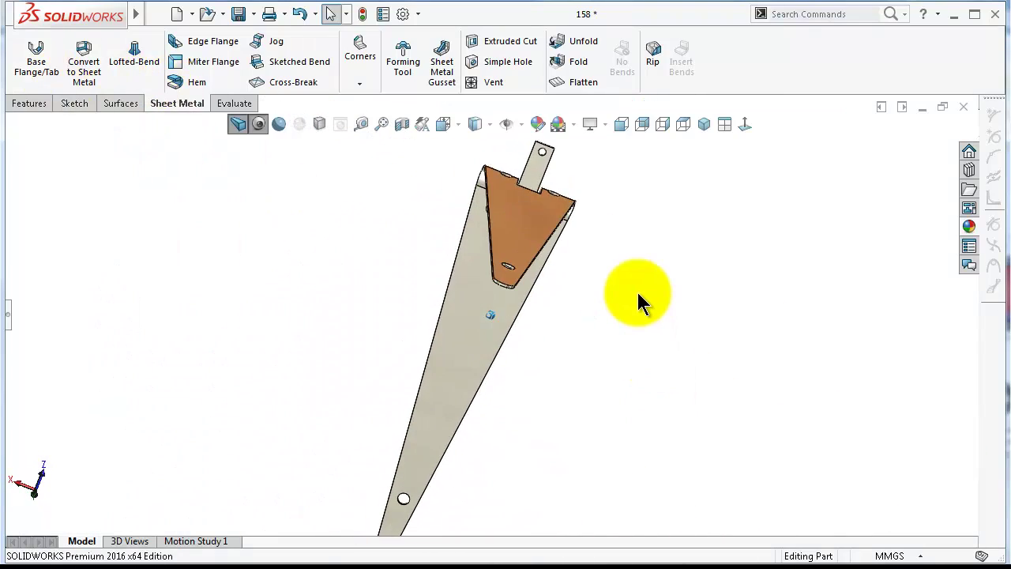
# Step: Flatten the hanger to view its flat pattern, and return the part to its bent state for inspection
pyautogui.moveTo(638, 294); pyautogui.dragTo(652, 300, button='middle')
pyautogui.click(582, 84)
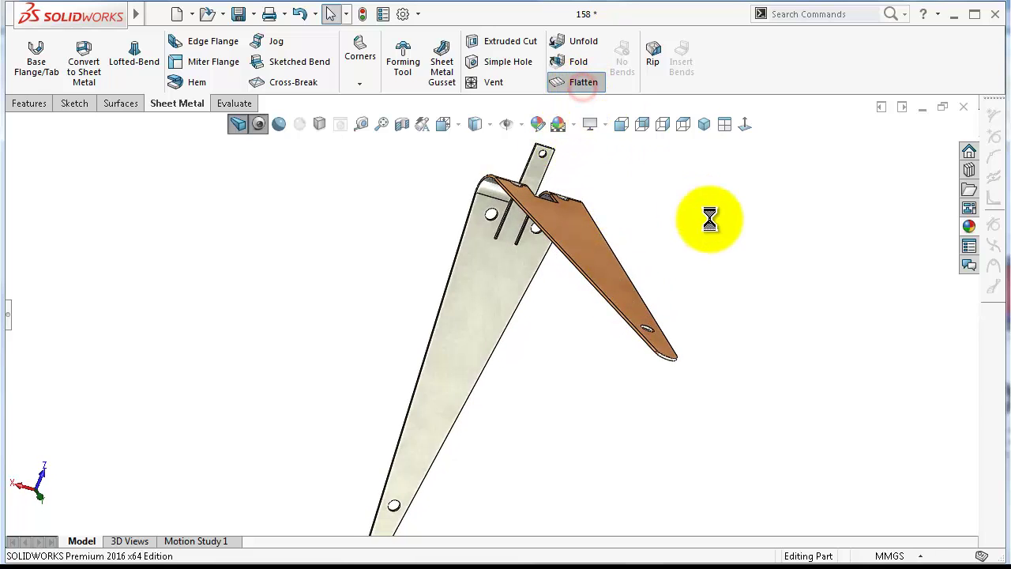
pyautogui.moveTo(709, 225); pyautogui.dragTo(705, 203, button='middle')
pyautogui.click(919, 158)
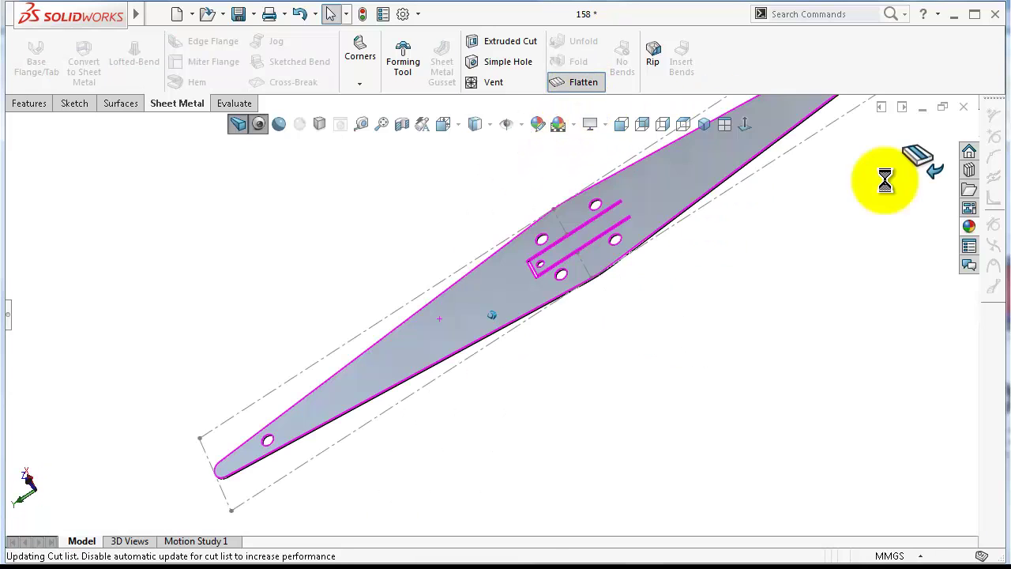
pyautogui.moveTo(843, 228); pyautogui.dragTo(857, 471, button='middle')
pyautogui.press('Up')
pyautogui.press('Up')
pyautogui.press('Up')
pyautogui.press('Up')
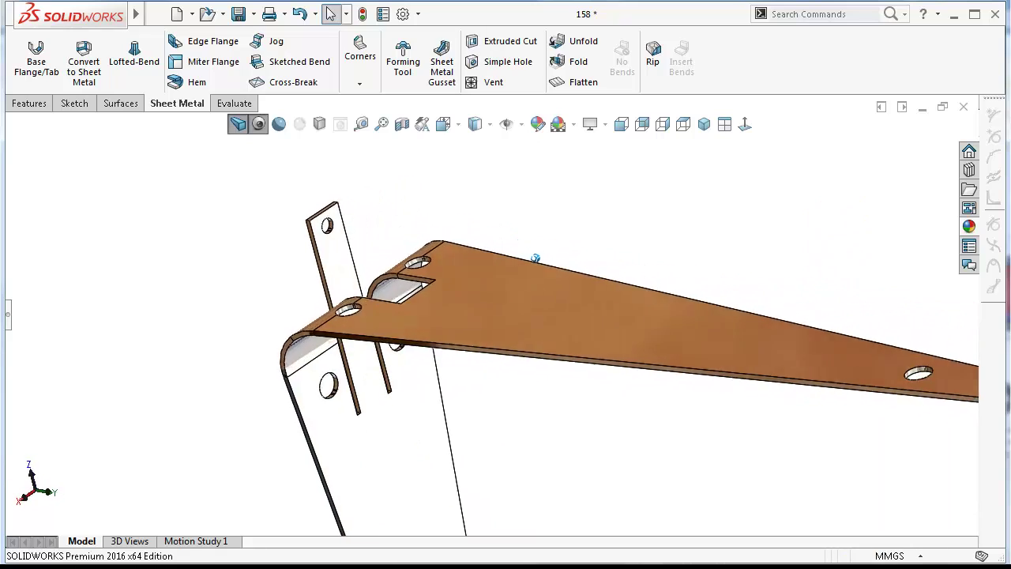